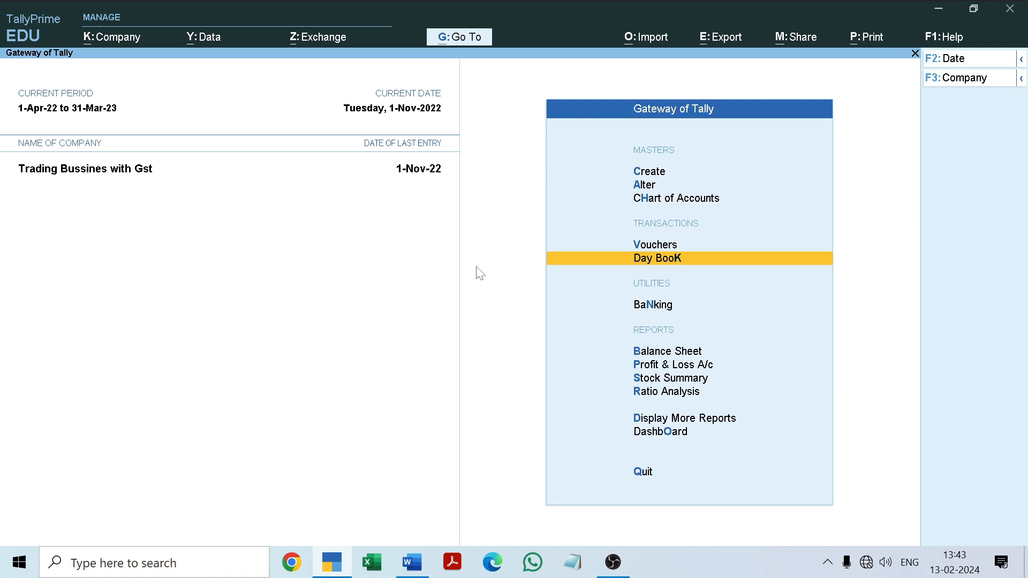
# Review the voucher entries listed in the Day Book through the last sales voucher, and return to the Gateway of Tally.
pyautogui.press('Return')
pyautogui.press('Down')
pyautogui.press('Down')
pyautogui.press('Down')
pyautogui.press('Down')
pyautogui.press('Down')
pyautogui.press('Down')
pyautogui.press('Down')
pyautogui.press('Down')
pyautogui.press('Down')
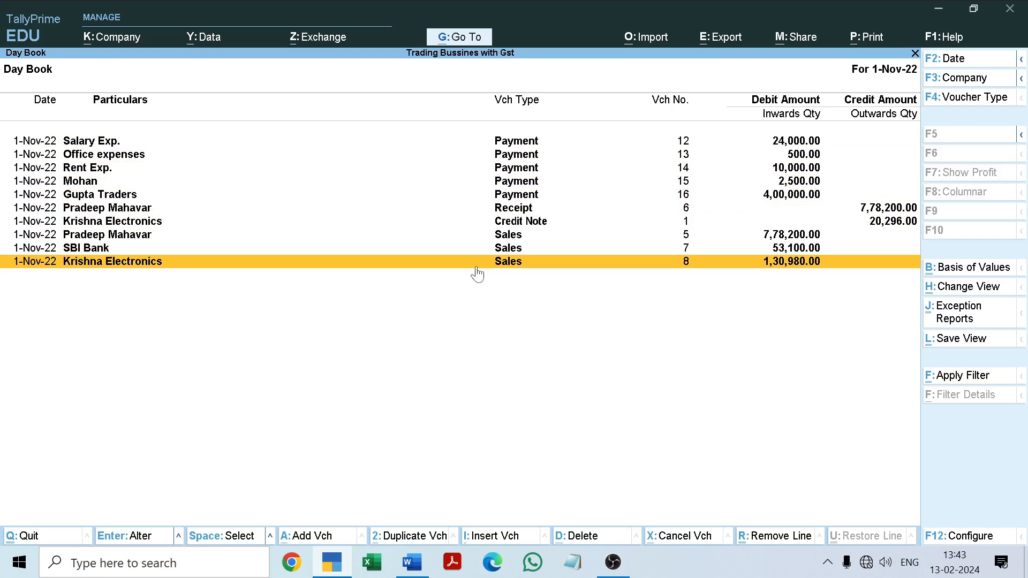
pyautogui.press('Escape')
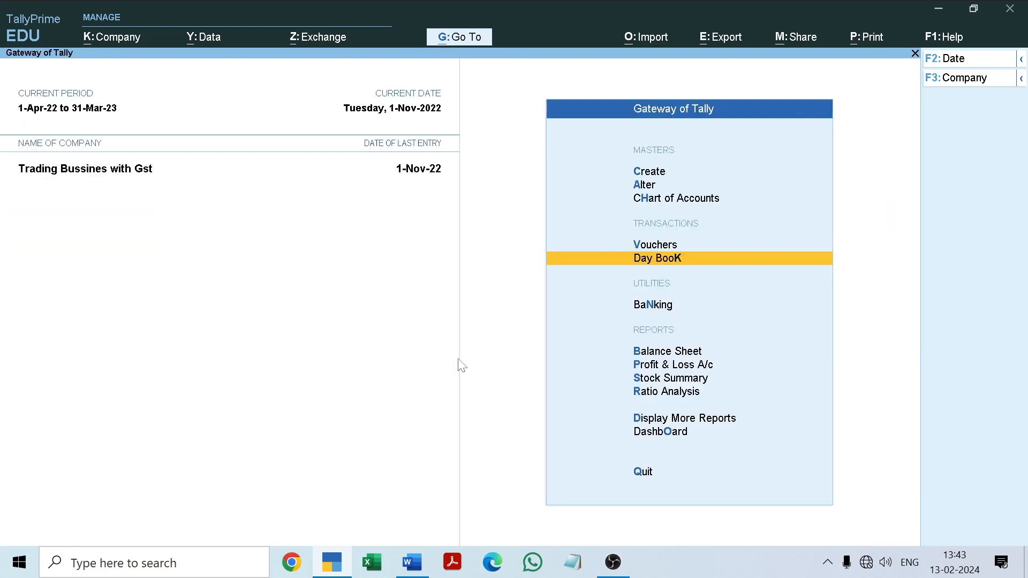
# Switch to Word, read through the December 2022 project transactions, and return to TallyPrime.
pyautogui.click(415, 561)
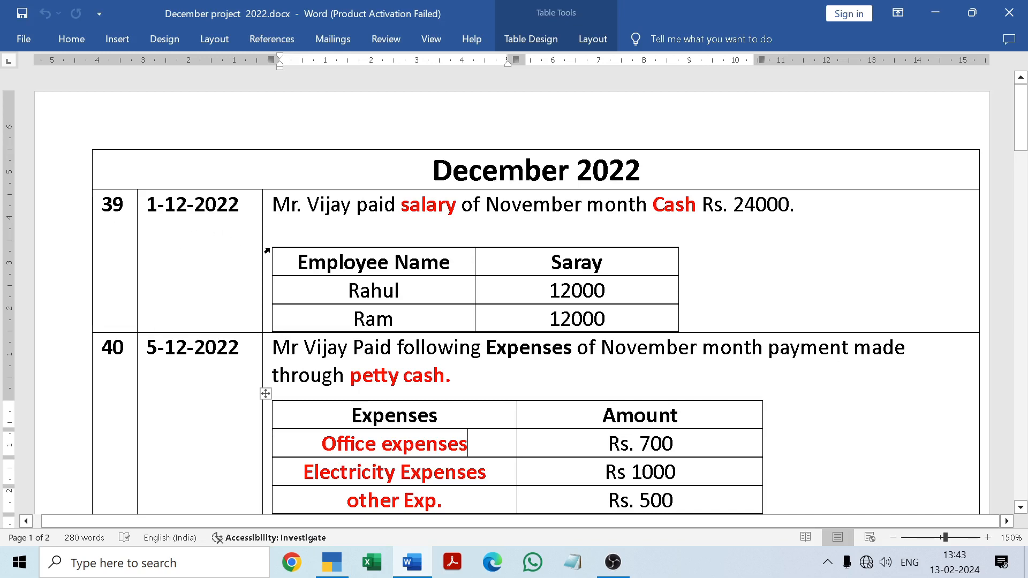
pyautogui.moveTo(1026, 134); pyautogui.dragTo(1027, 218)
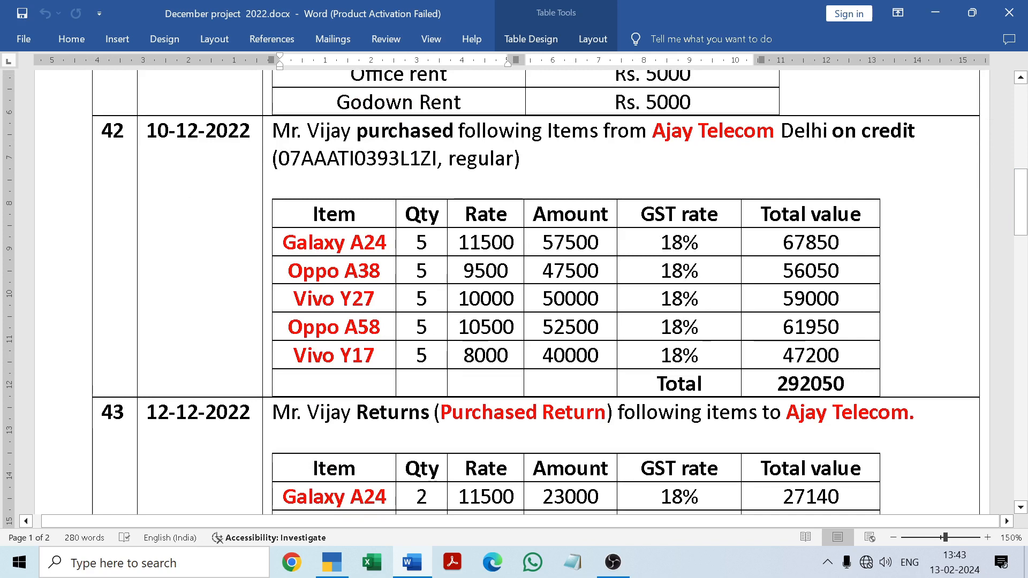
pyautogui.moveTo(1024, 219); pyautogui.dragTo(1027, 145)
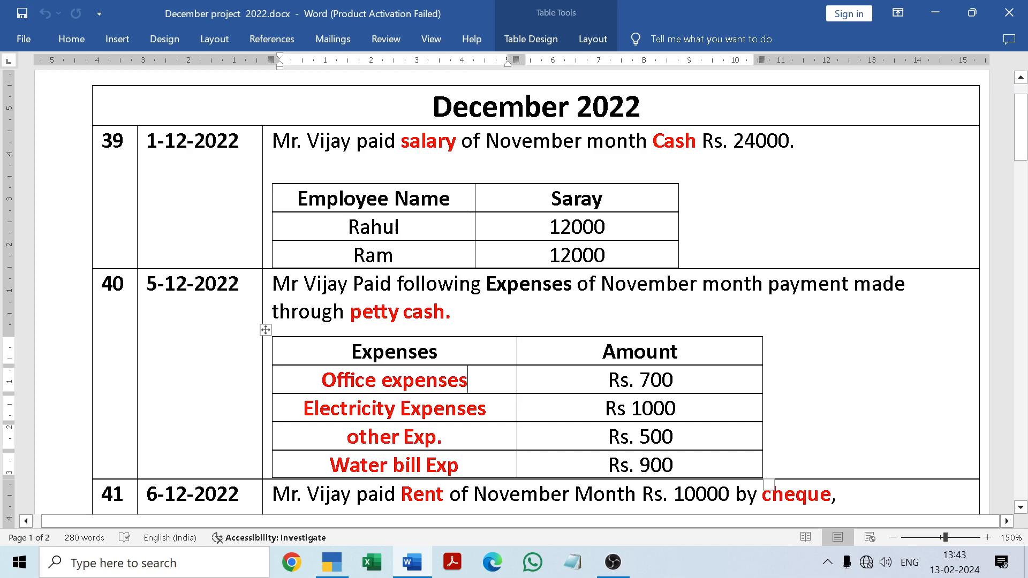
pyautogui.click(414, 561)
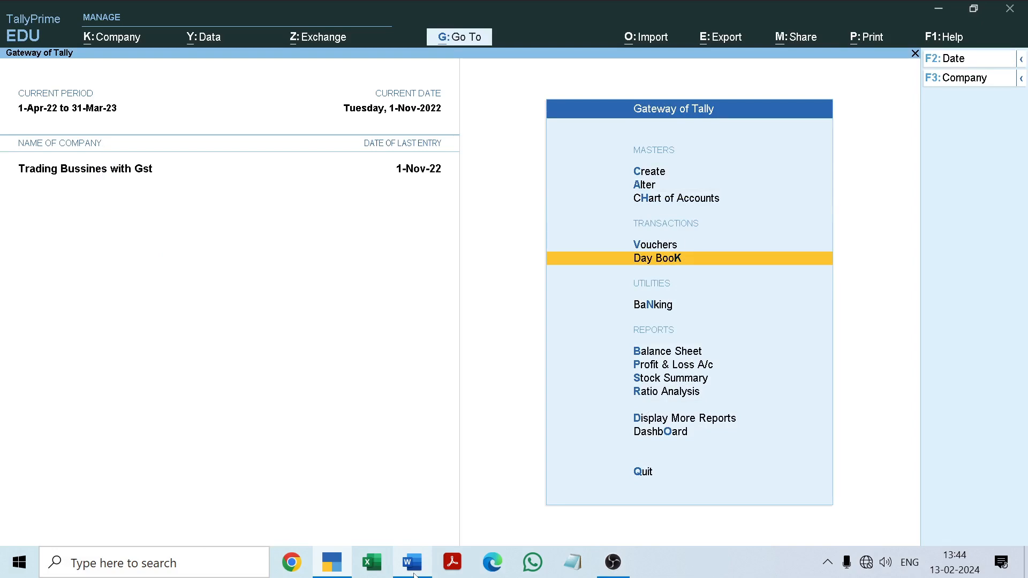
# Set the company's current date to 1-12-2022.
pyautogui.press('F2')
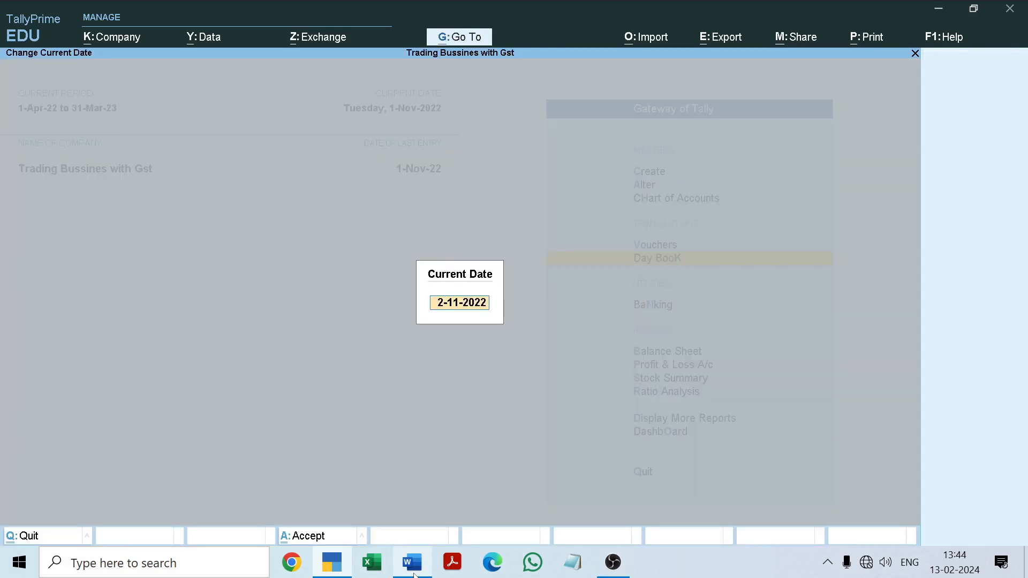
pyautogui.write('1-12')
pyautogui.press('Return')
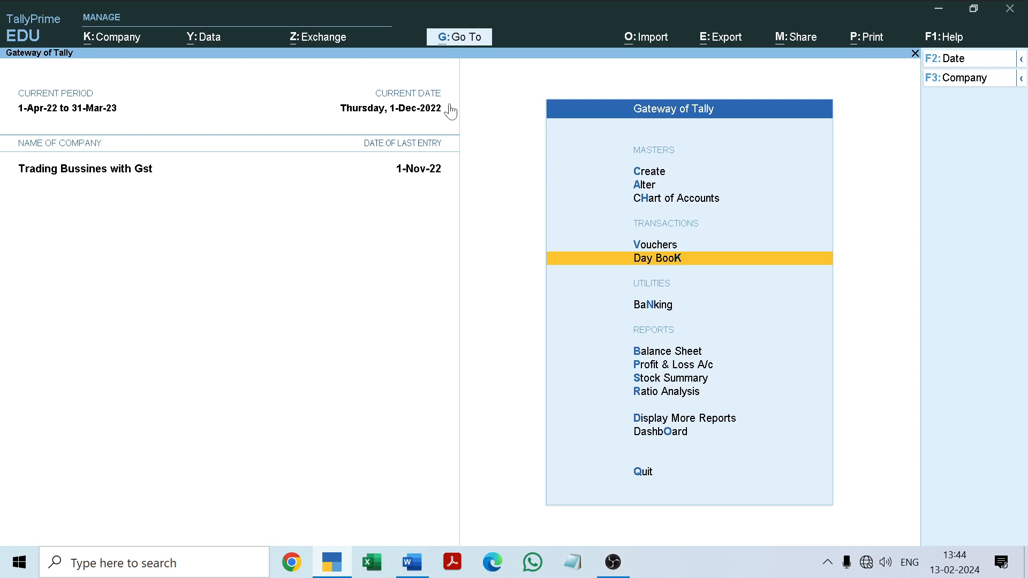
# Start a payment voucher that debits the Salary Exp. ledger with 24,000.
pyautogui.press('Up')
pyautogui.press('Return')
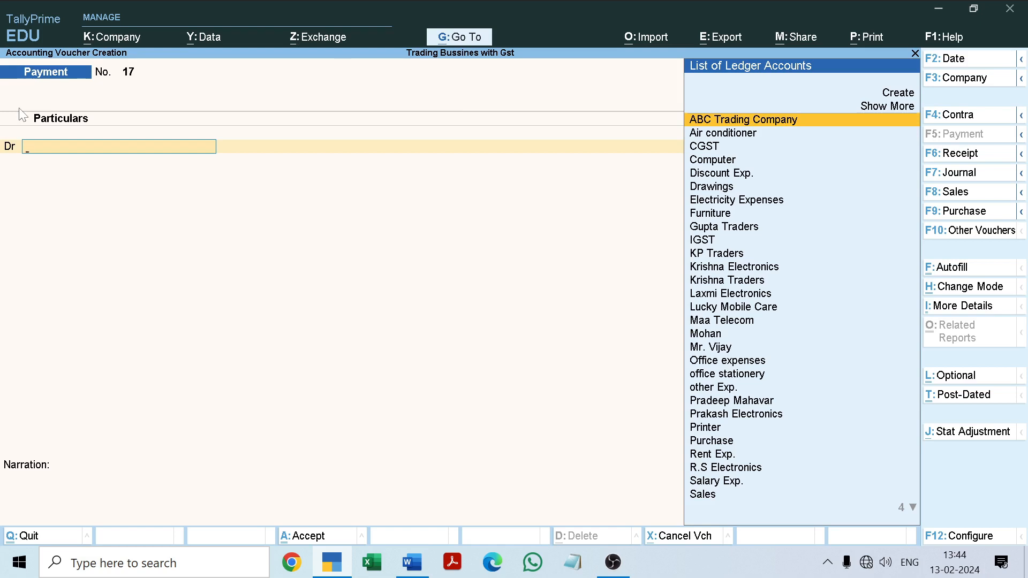
pyautogui.write('Salary Exp.')
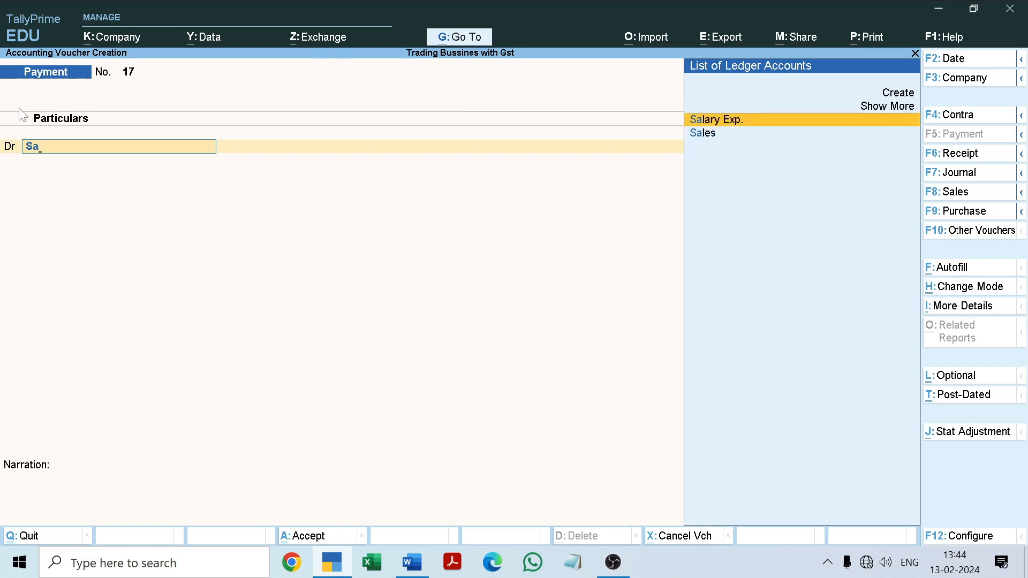
pyautogui.press('Return')
pyautogui.write('240000.00')
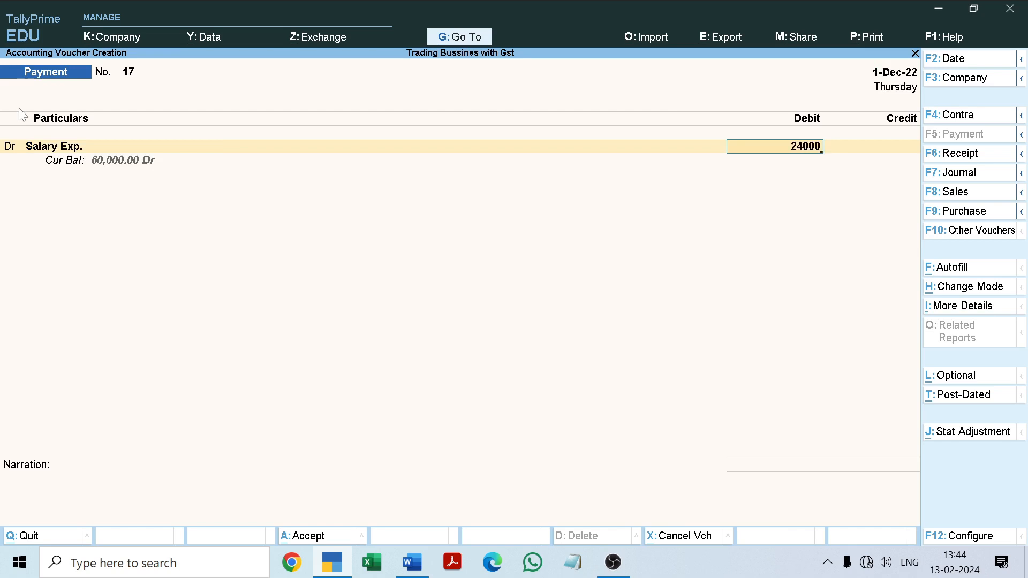
pyautogui.press('Return')
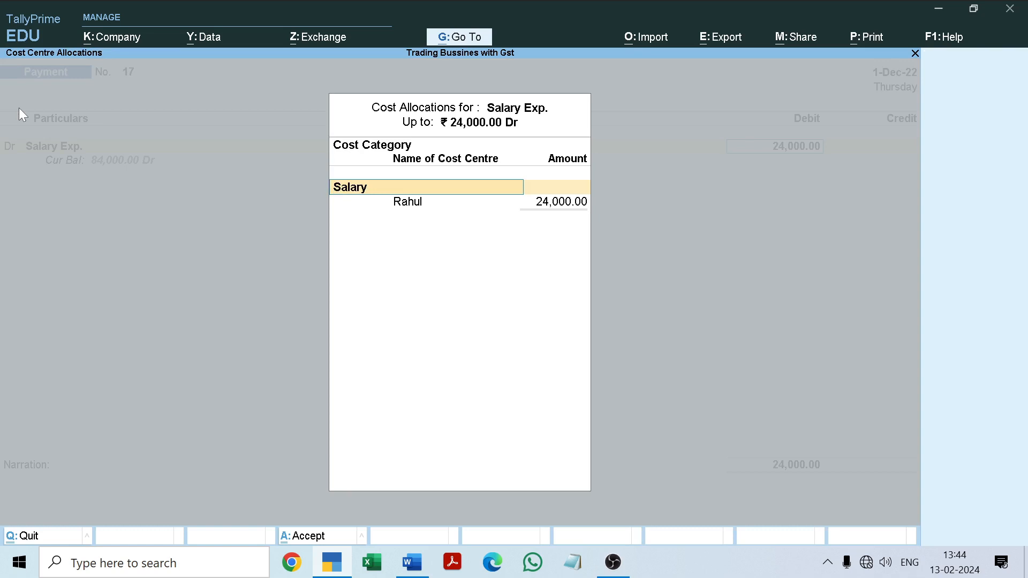
# Split the salary expense under the Salary cost category between the two employee cost centres, 12,000 each.
pyautogui.press('Return')
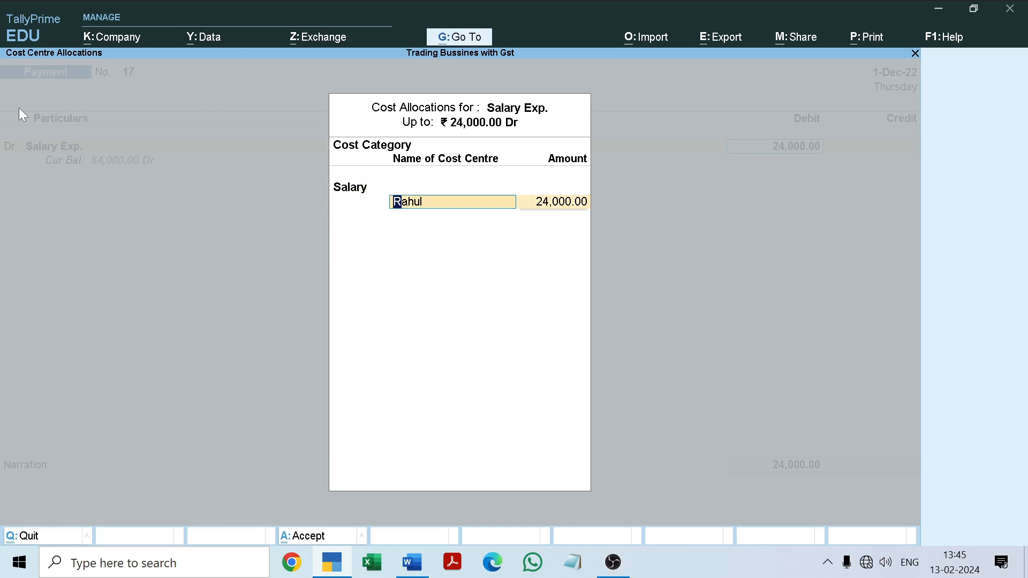
pyautogui.press('Return')
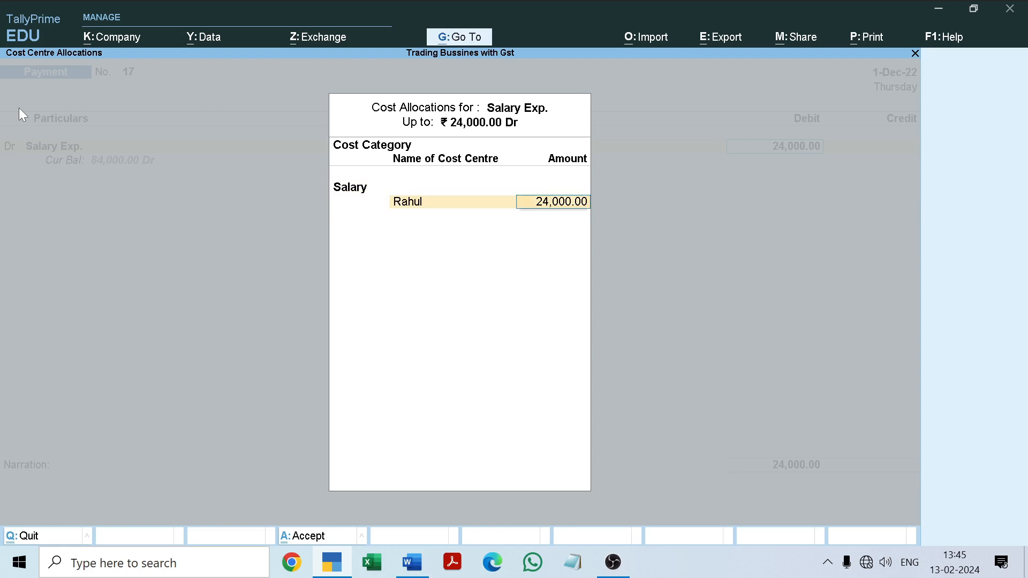
pyautogui.write('12000')
pyautogui.press('Return')
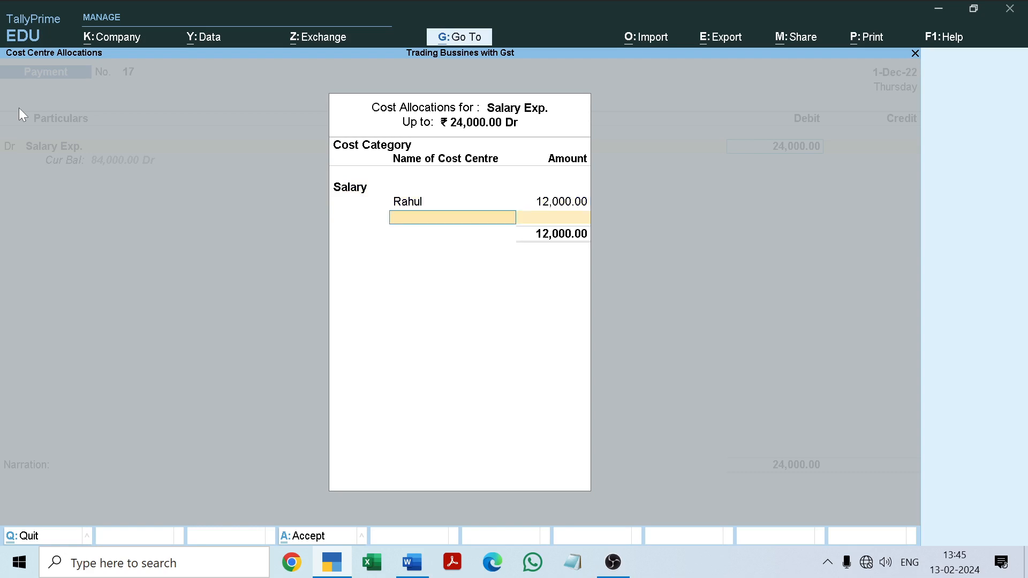
pyautogui.write('R')
pyautogui.press('Down')
pyautogui.press('Return')
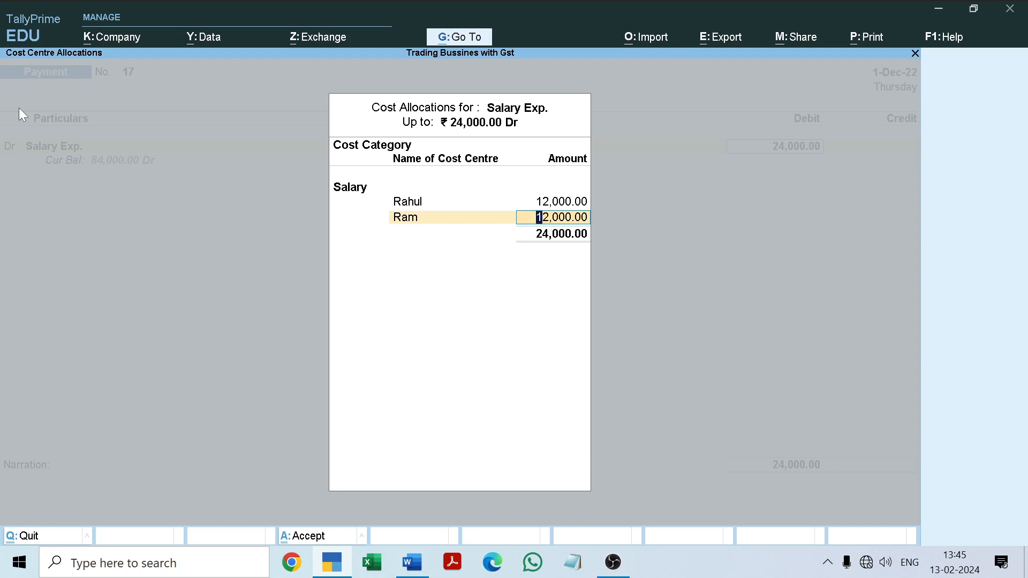
pyautogui.press('Return')
pyautogui.press('Return')
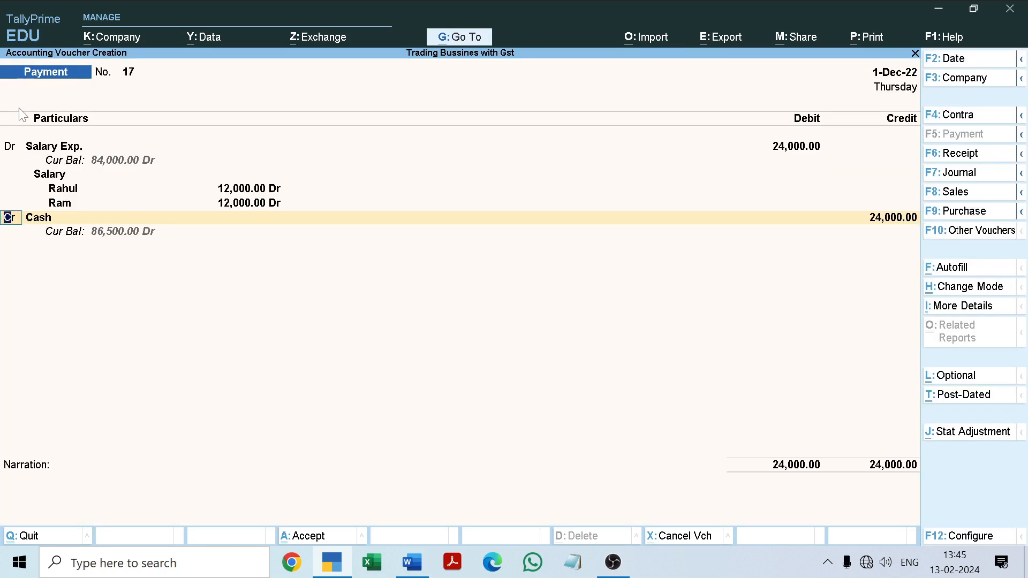
# Credit the Cash ledger with 24,000 and save the salary payment voucher.
pyautogui.press('Return')
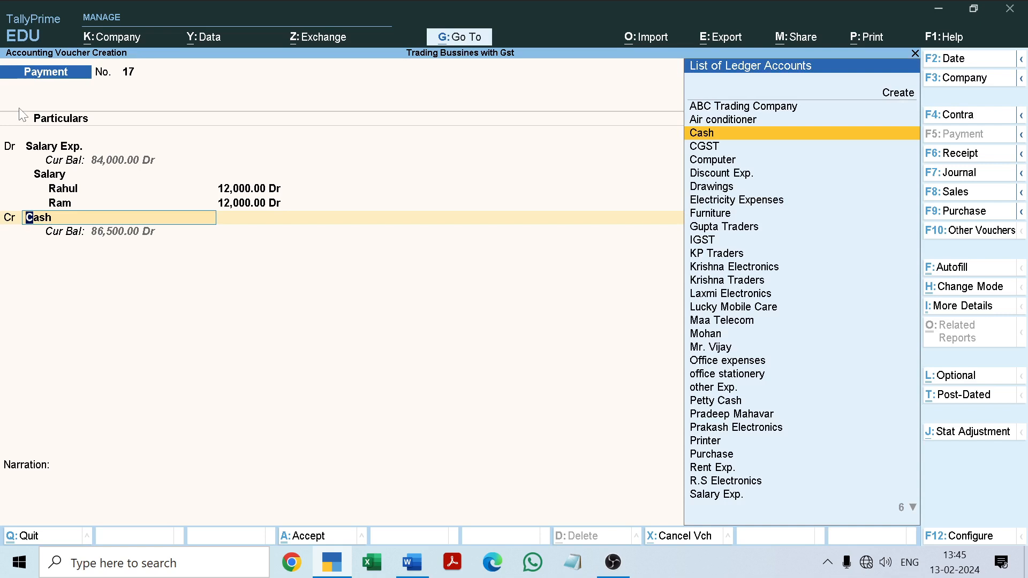
pyautogui.press('Return')
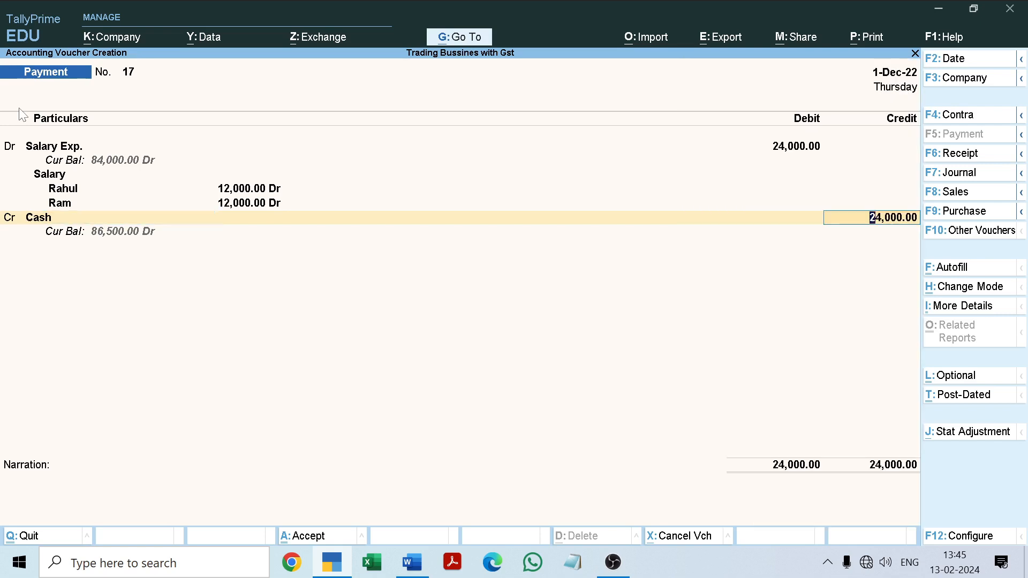
pyautogui.press('Return')
pyautogui.press('Return')
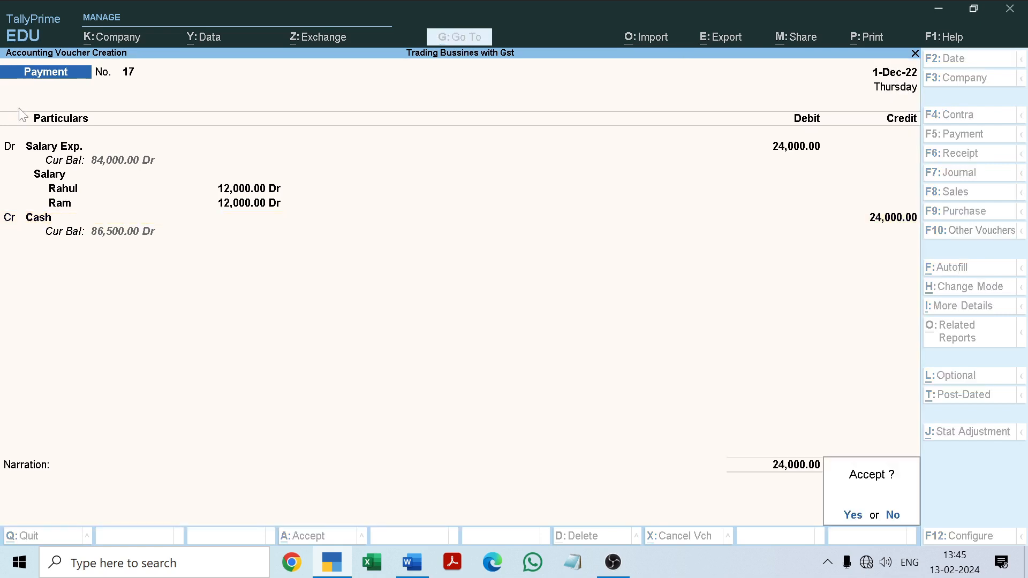
pyautogui.press('Return')
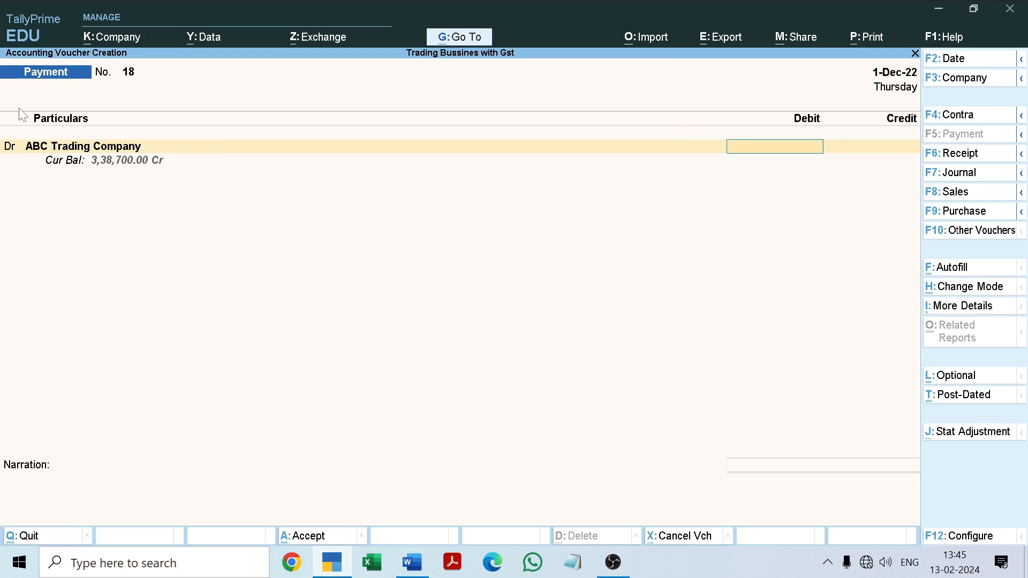
# Switch to Word, check transaction 40 for the November expenses paid through petty cash, and return to TallyPrime.
pyautogui.click(412, 563)
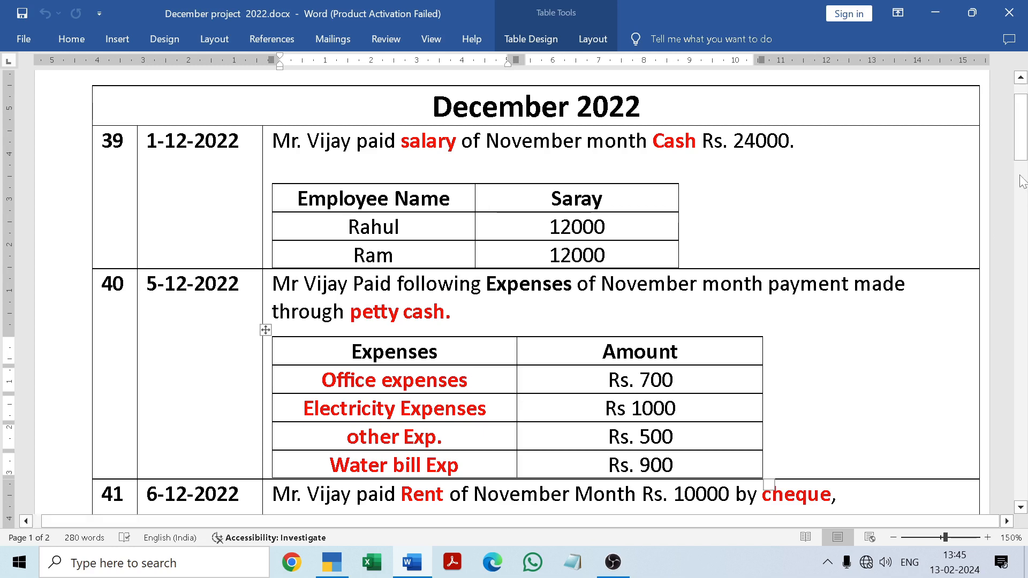
pyautogui.click(1022, 154)
pyautogui.moveTo(1022, 154); pyautogui.dragTo(1021, 178)
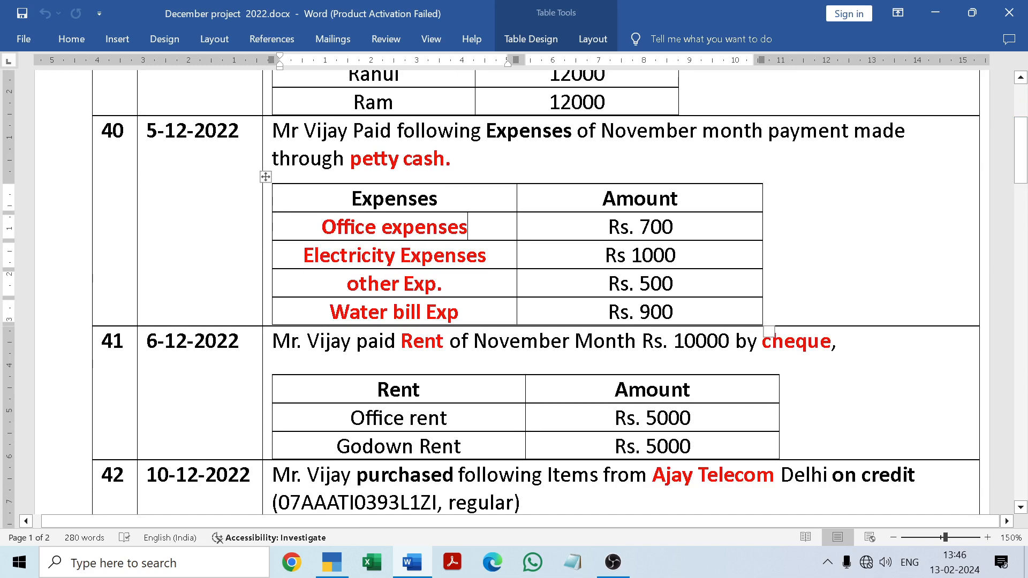
pyautogui.click(417, 563)
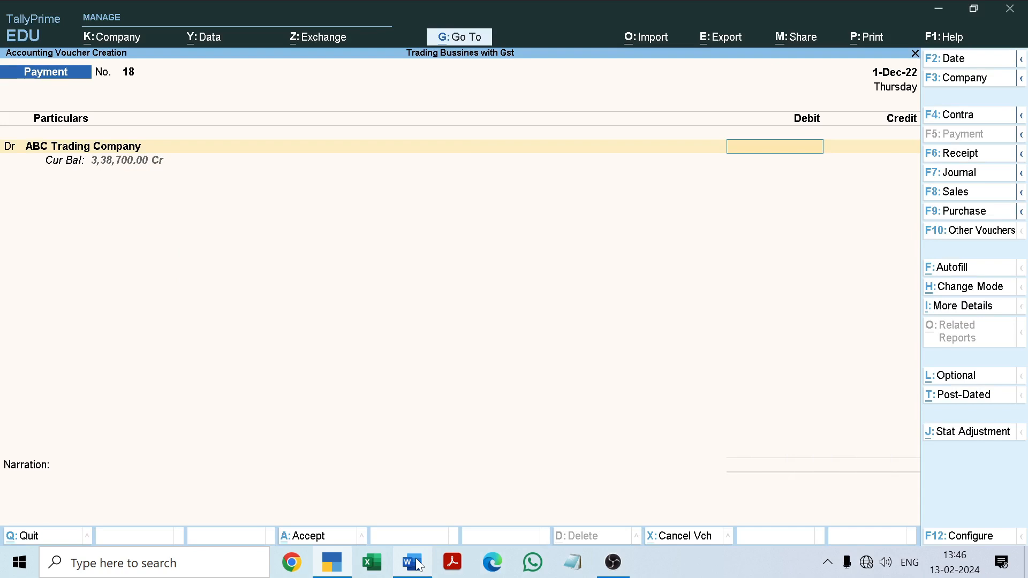
# Replace the first ledger of the new payment voucher with Office expenses and debit it with 700.
pyautogui.press('BackSpace')
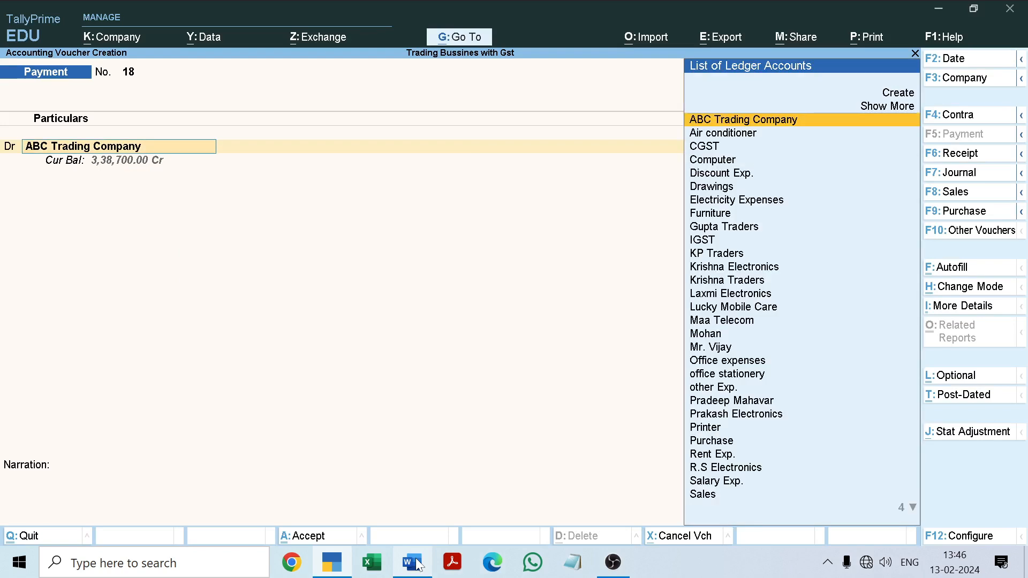
pyautogui.write('O')
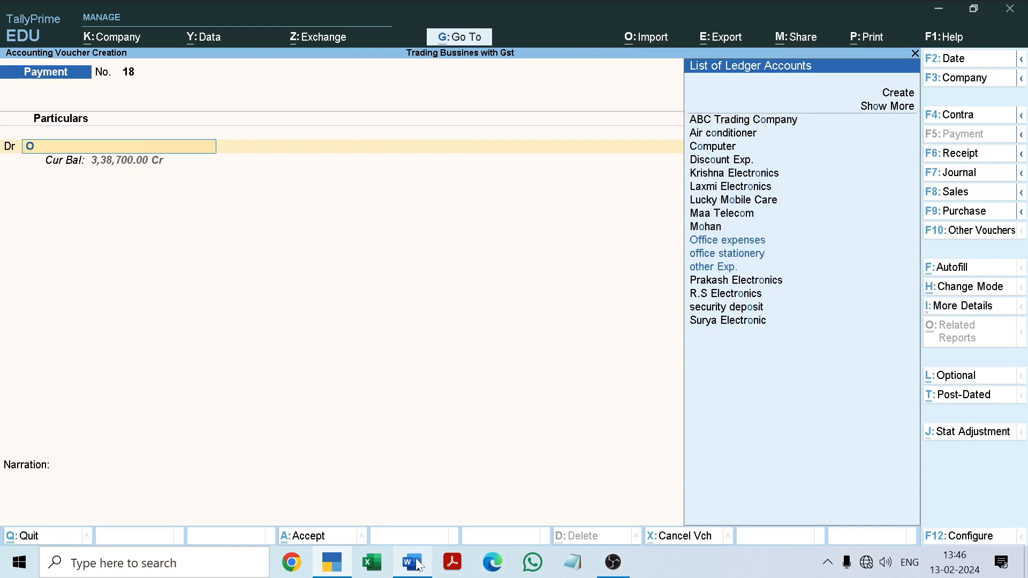
pyautogui.write('ff')
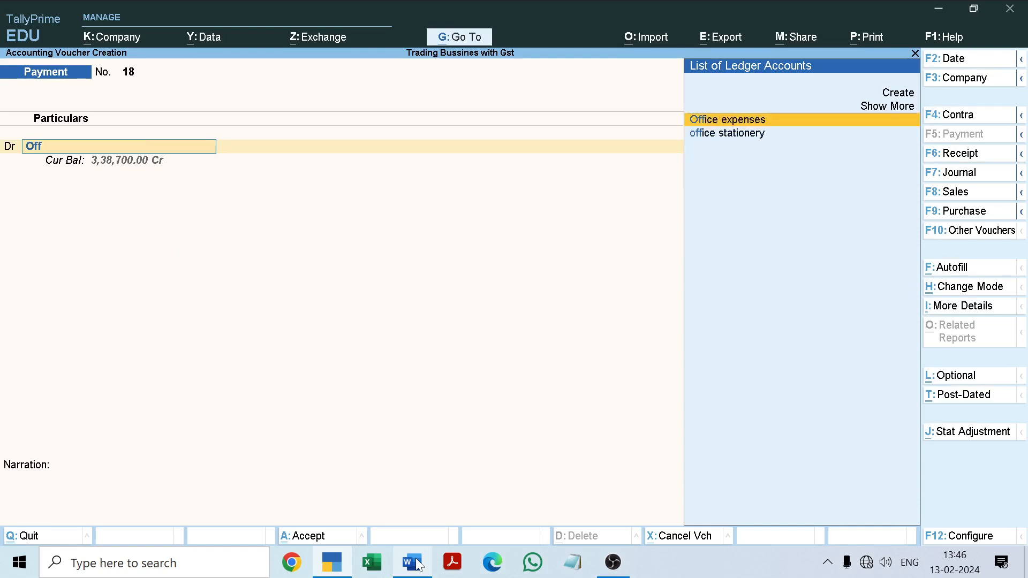
pyautogui.press('Return')
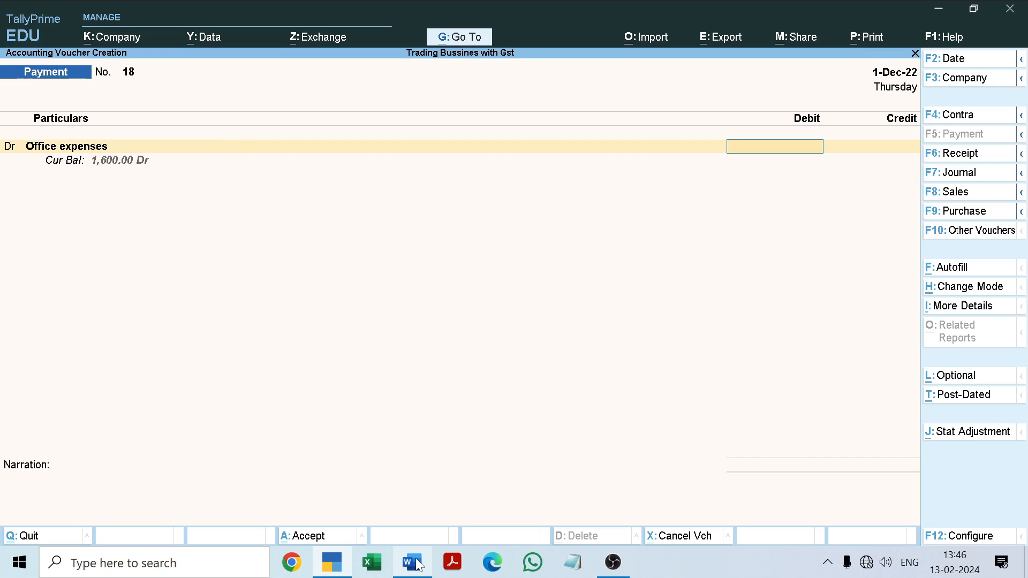
pyautogui.click(419, 566)
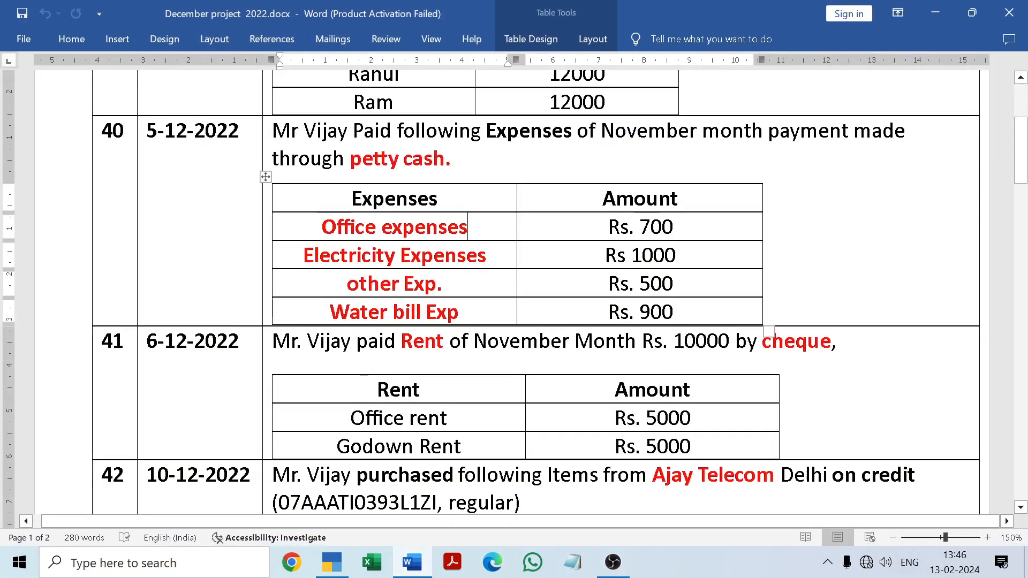
pyautogui.click(410, 566)
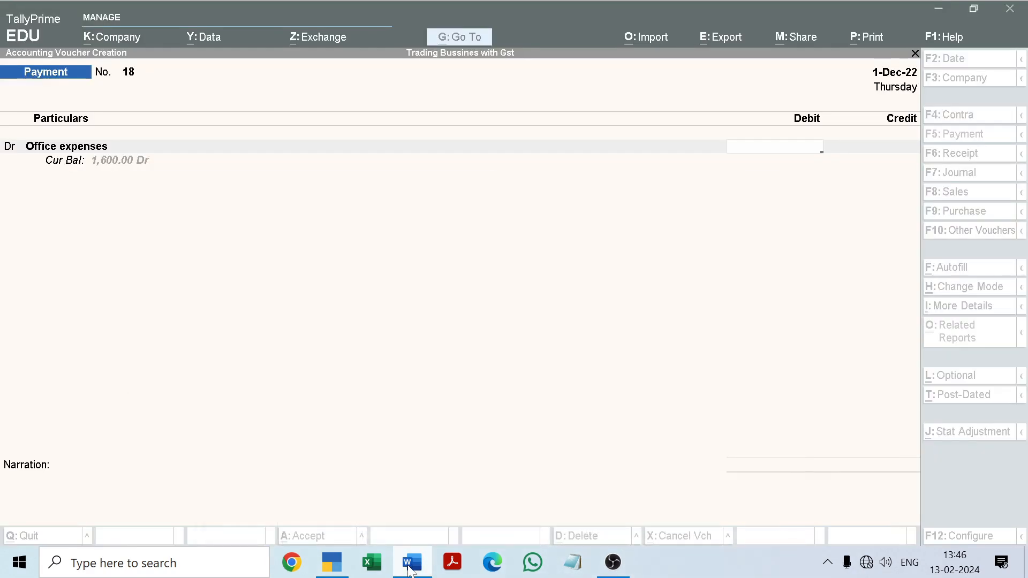
pyautogui.write('700')
pyautogui.press('Return')
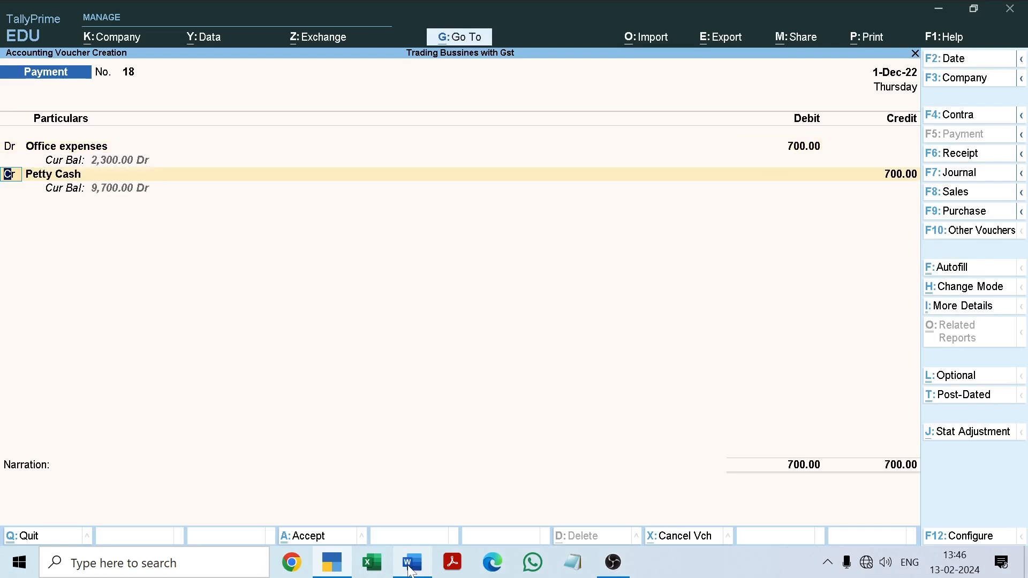
# Change the second voucher line to a debit of Water bill Exp for 900, checking the amount in the Word document.
pyautogui.write('p')
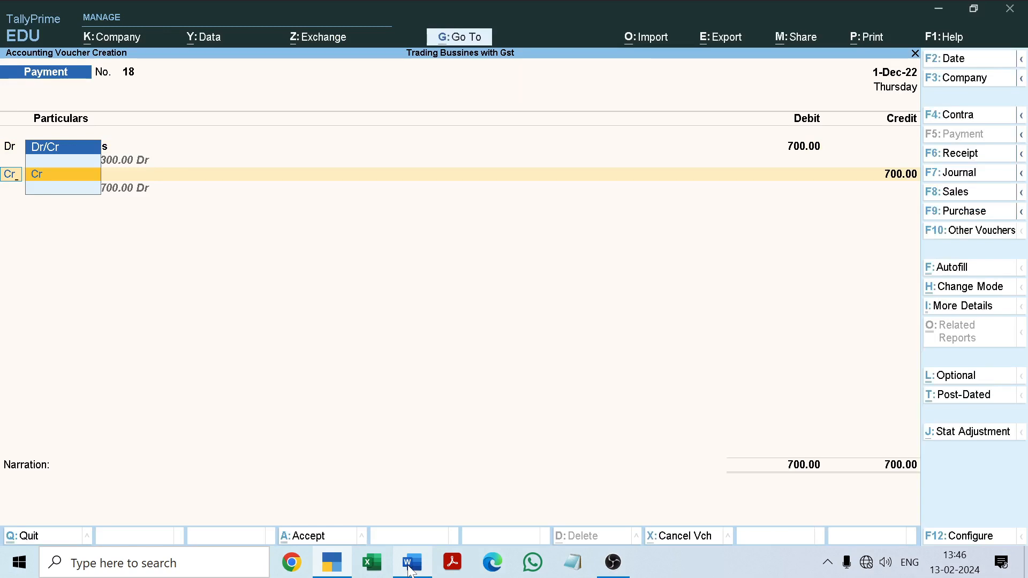
pyautogui.press('BackSpace')
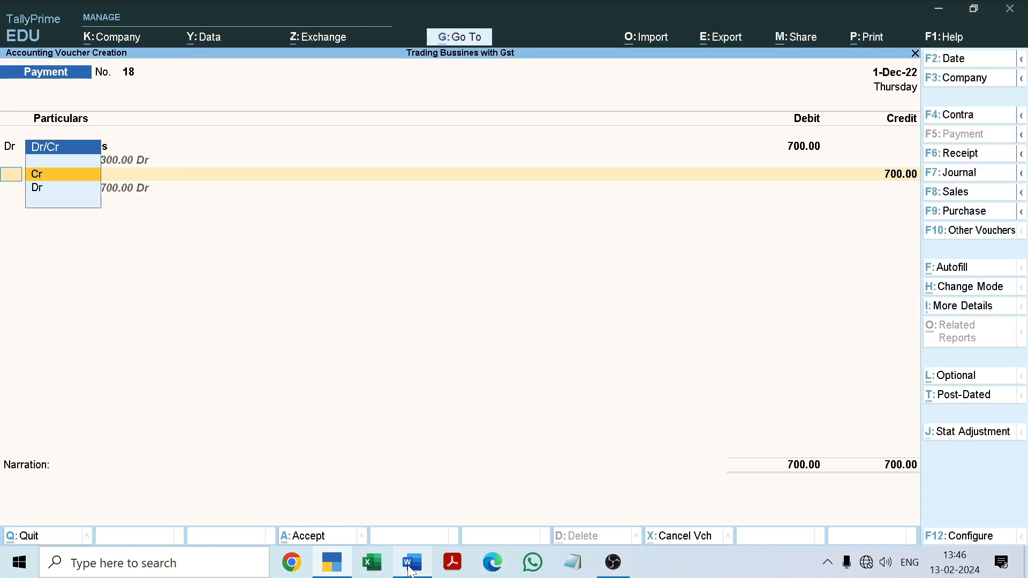
pyautogui.press('Down')
pyautogui.press('Return')
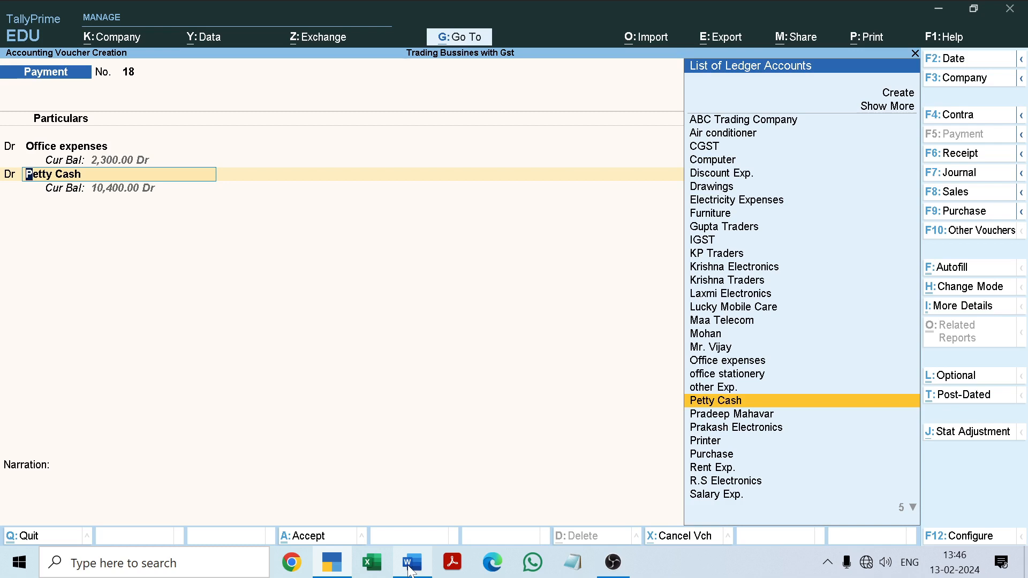
pyautogui.write('Wat')
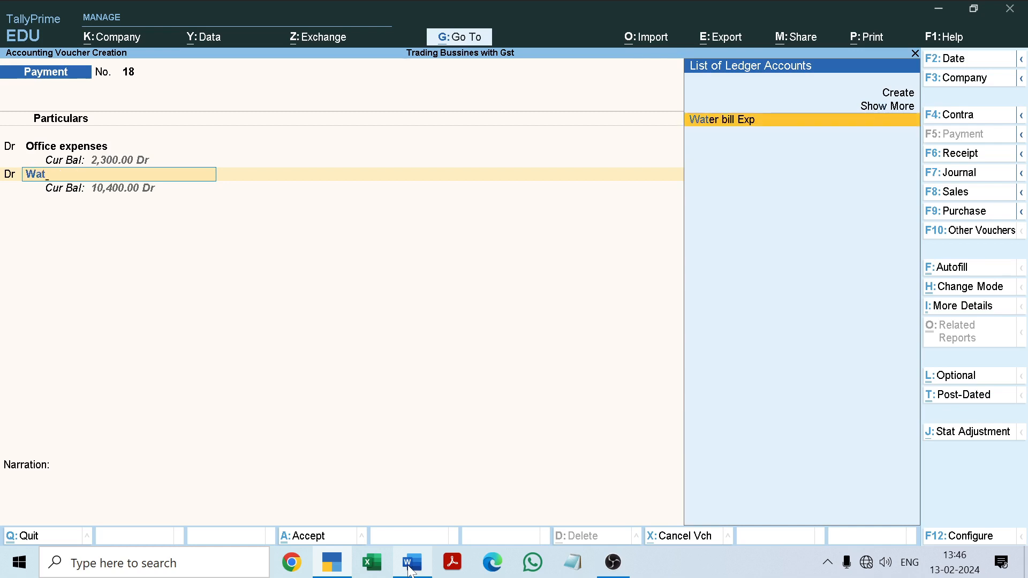
pyautogui.press('Return')
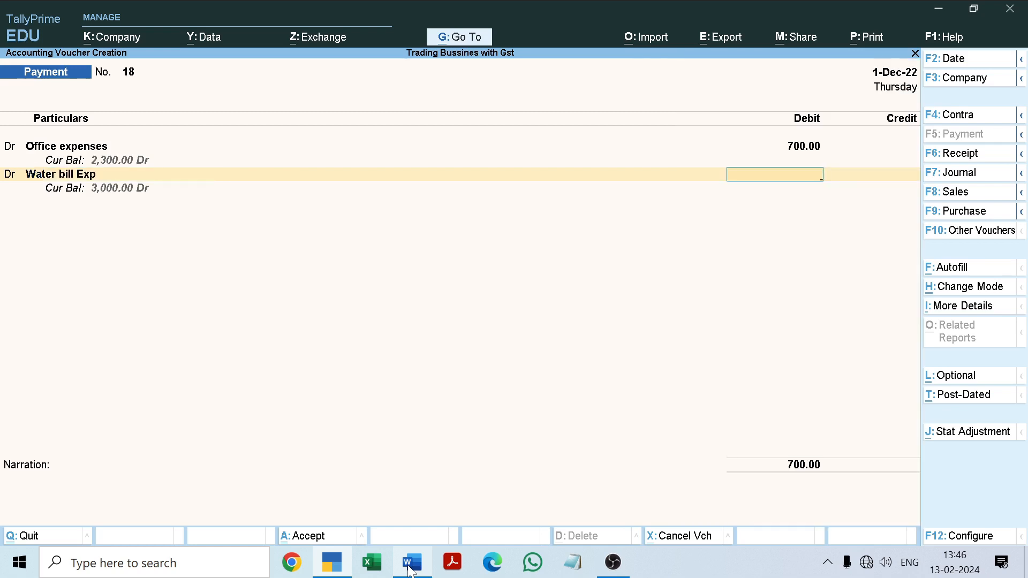
pyautogui.click(411, 571)
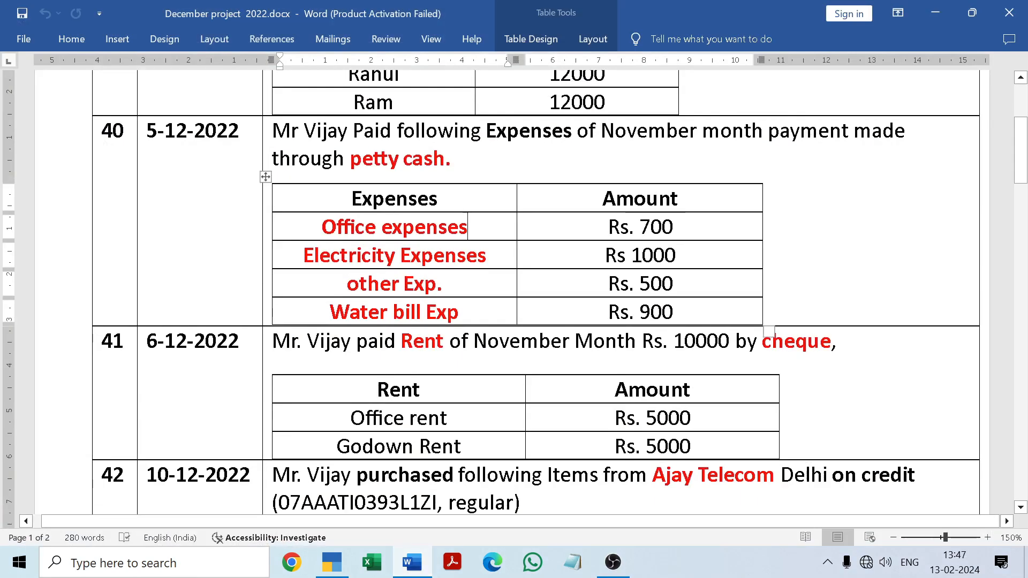
pyautogui.click(412, 572)
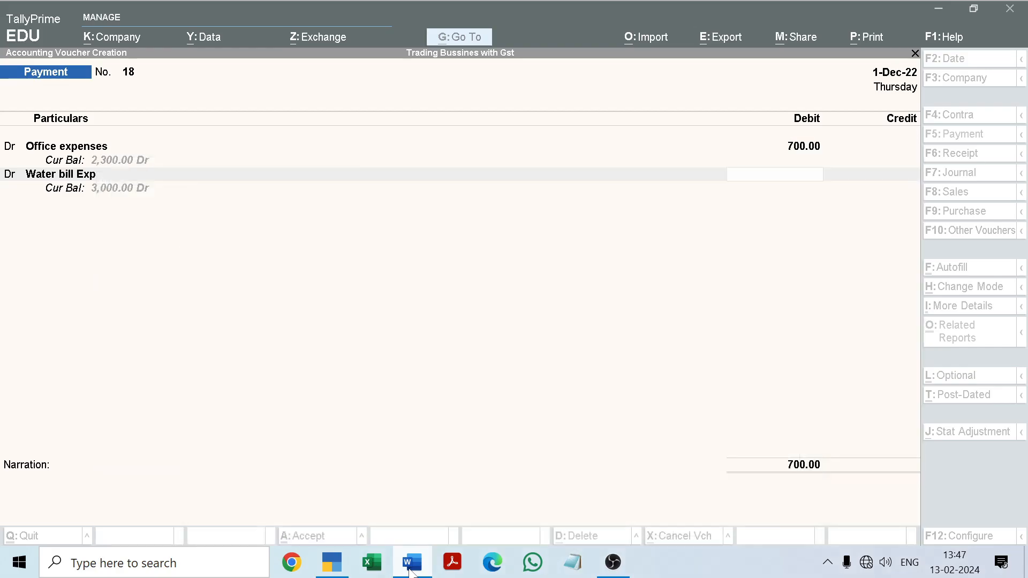
pyautogui.write('900')
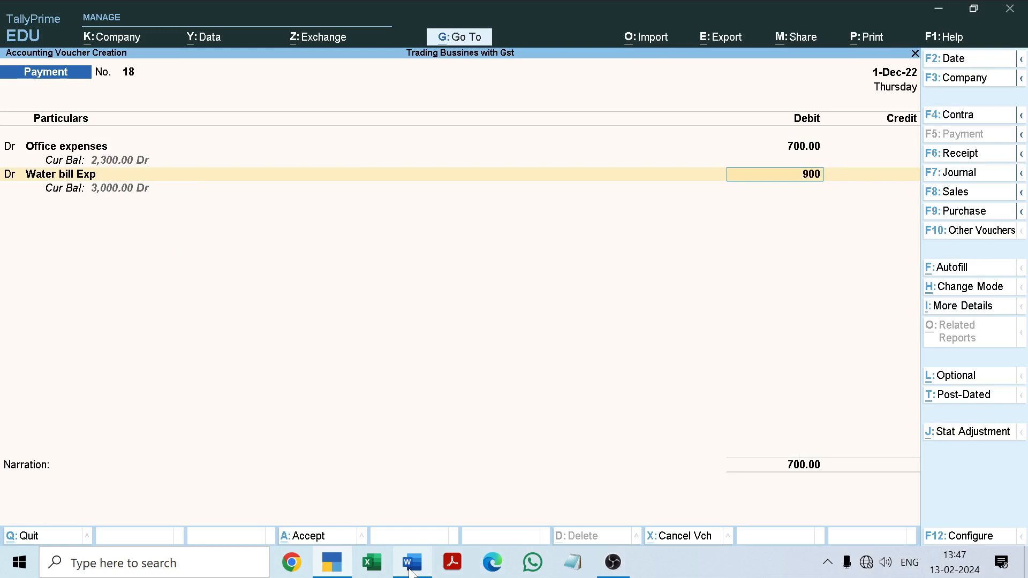
pyautogui.press('Return')
# Add a third debit line for other Exp. of 500, checking the expense and amount in the Word document.
pyautogui.write('d')
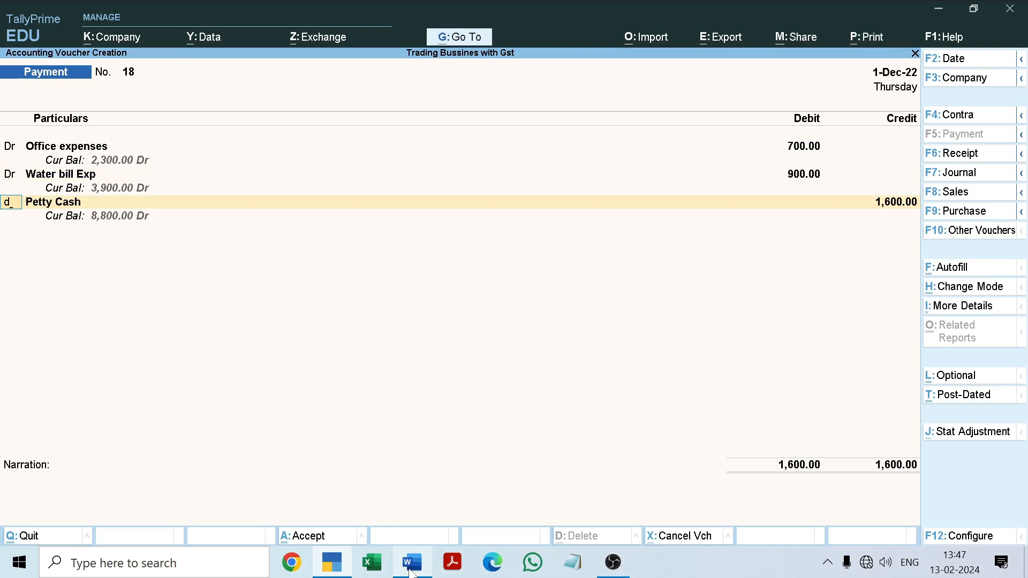
pyautogui.press('Return')
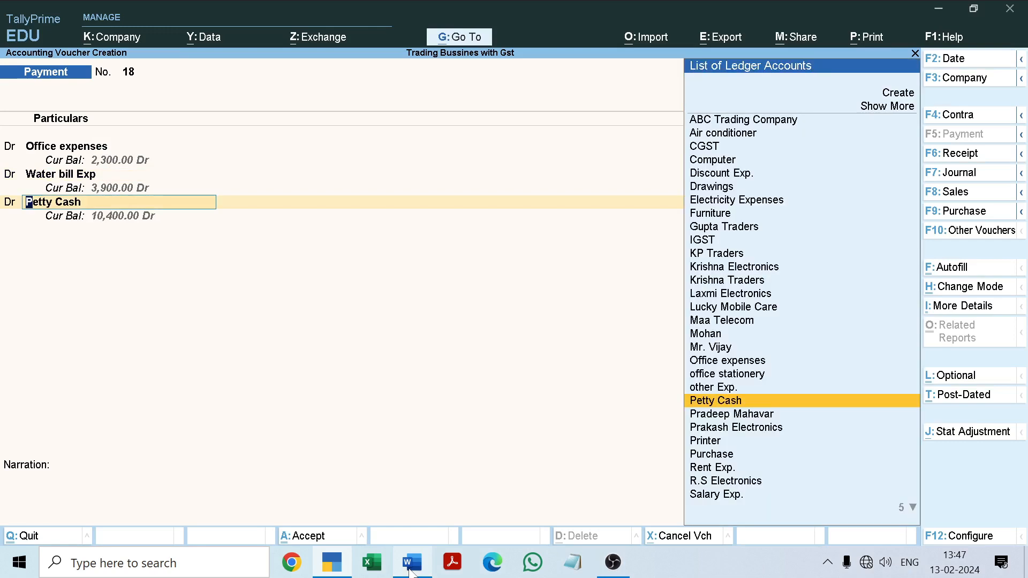
pyautogui.click(410, 571)
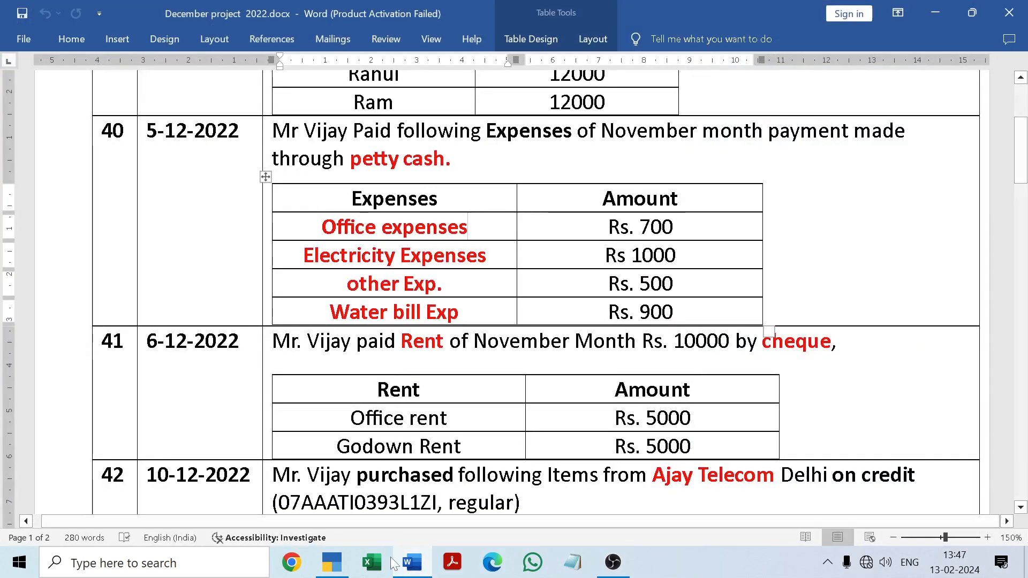
pyautogui.click(413, 567)
pyautogui.write('O')
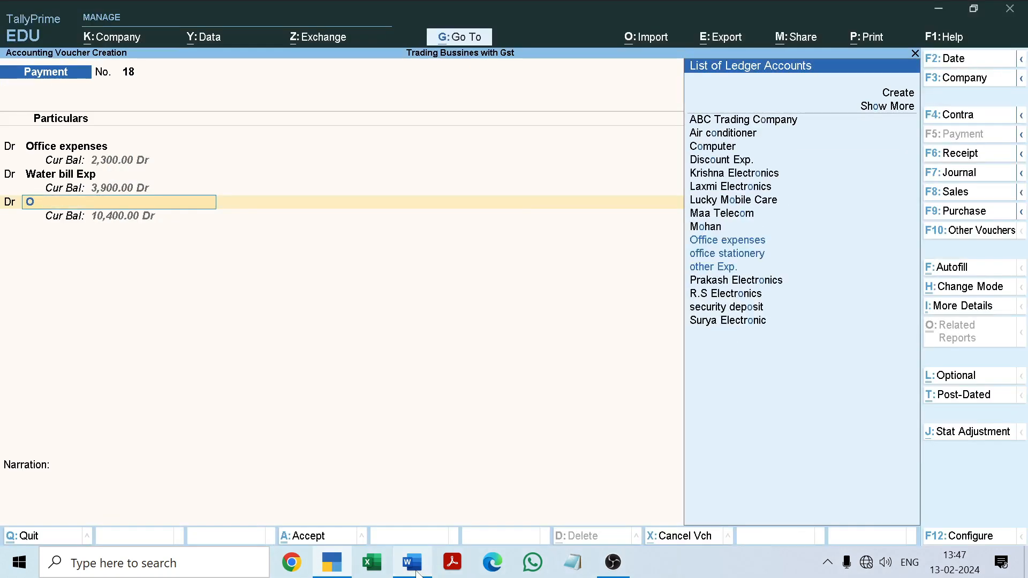
pyautogui.write('th')
pyautogui.press('Return')
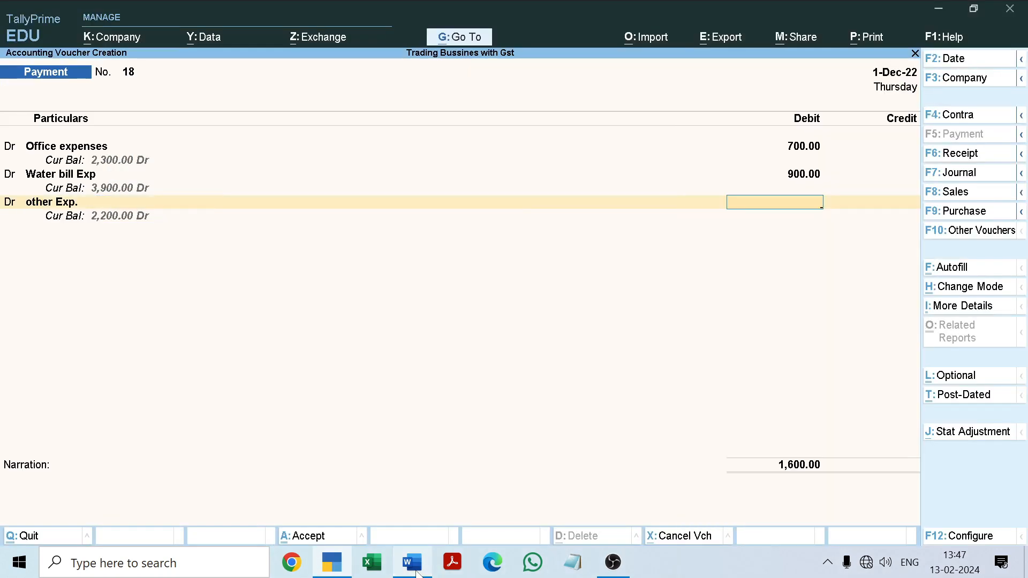
pyautogui.click(412, 563)
pyautogui.click(412, 564)
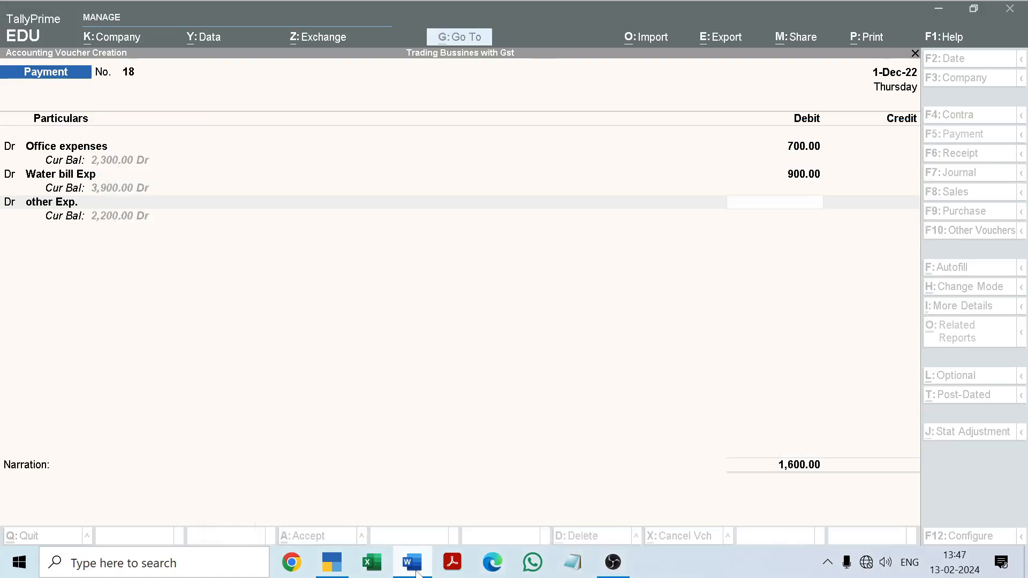
pyautogui.write('500')
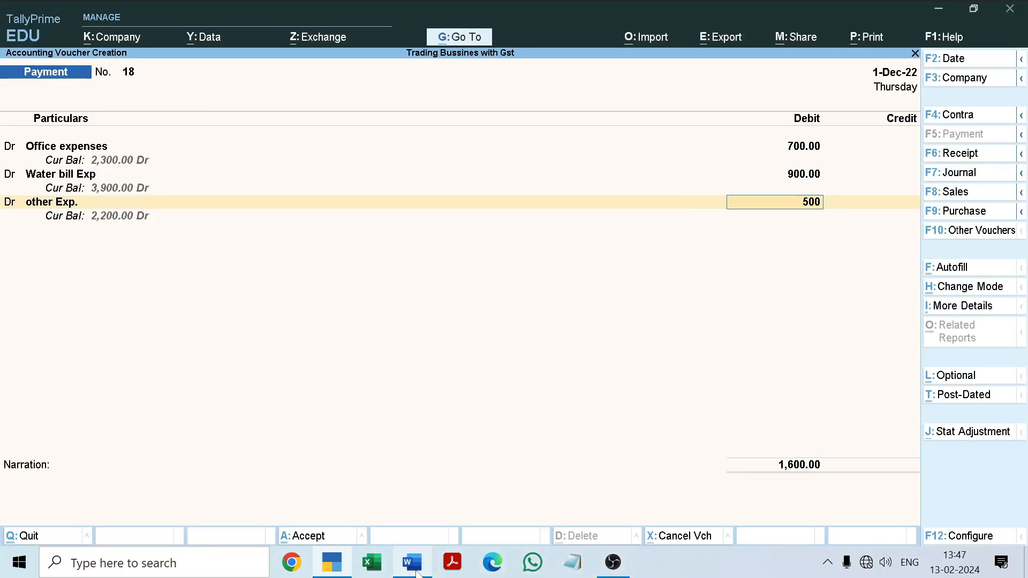
pyautogui.press('Return')
# Add a fourth debit line for Electricity Expenses of 1000, checking the expense and amount in the Word document.
pyautogui.write('d')
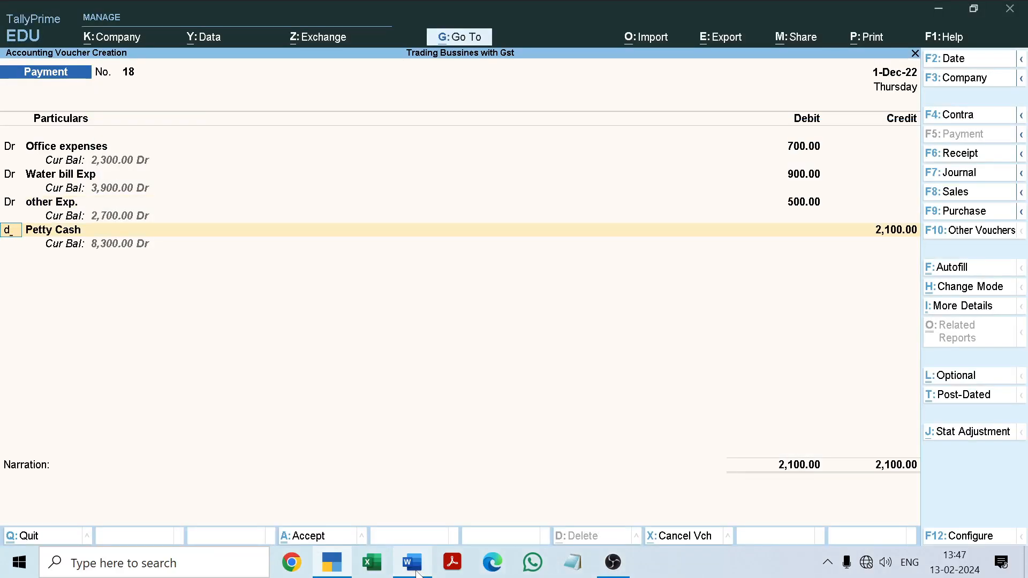
pyautogui.press('Return')
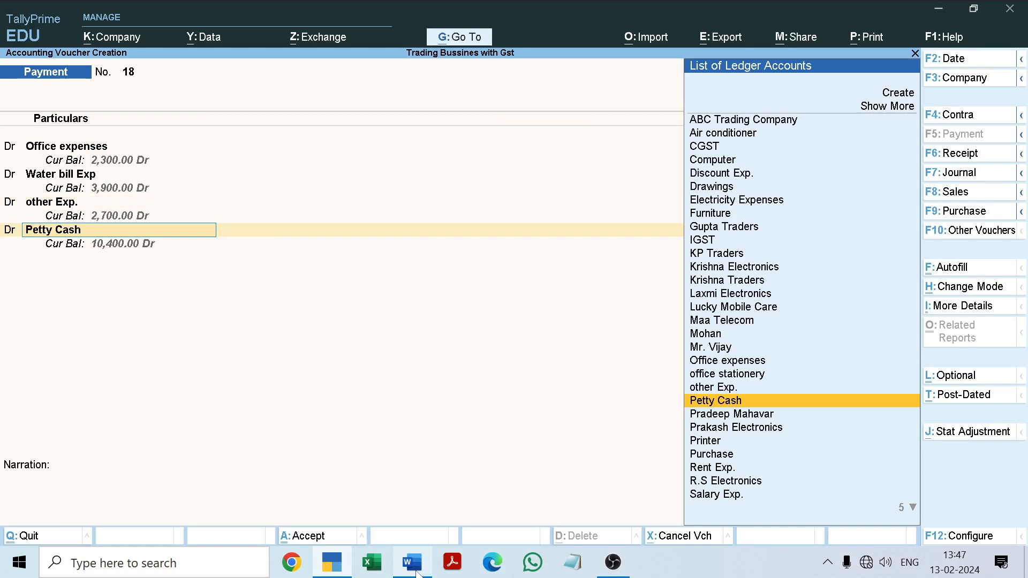
pyautogui.click(420, 571)
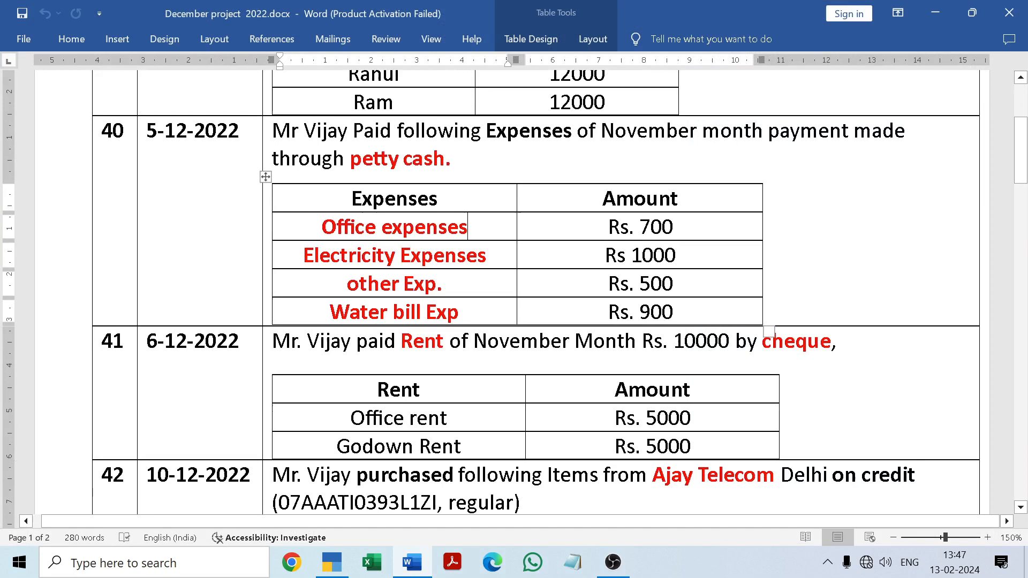
pyautogui.click(411, 567)
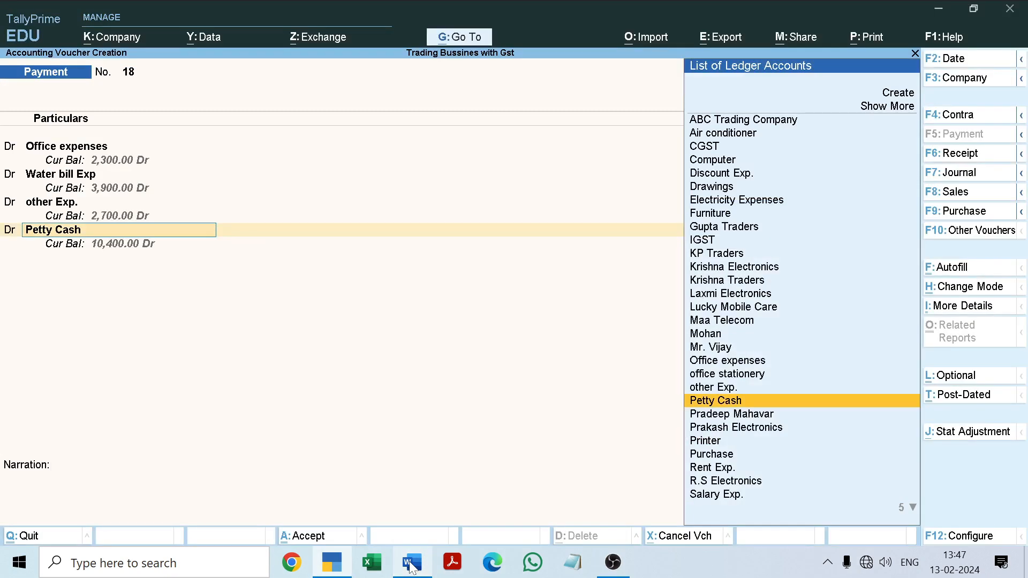
pyautogui.write('El')
pyautogui.press('Return')
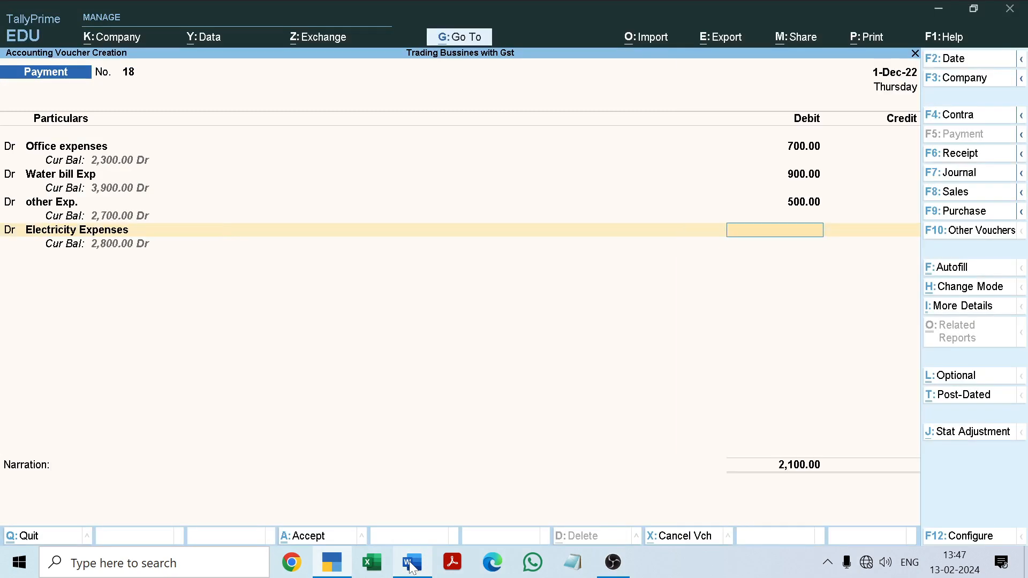
pyautogui.click(411, 568)
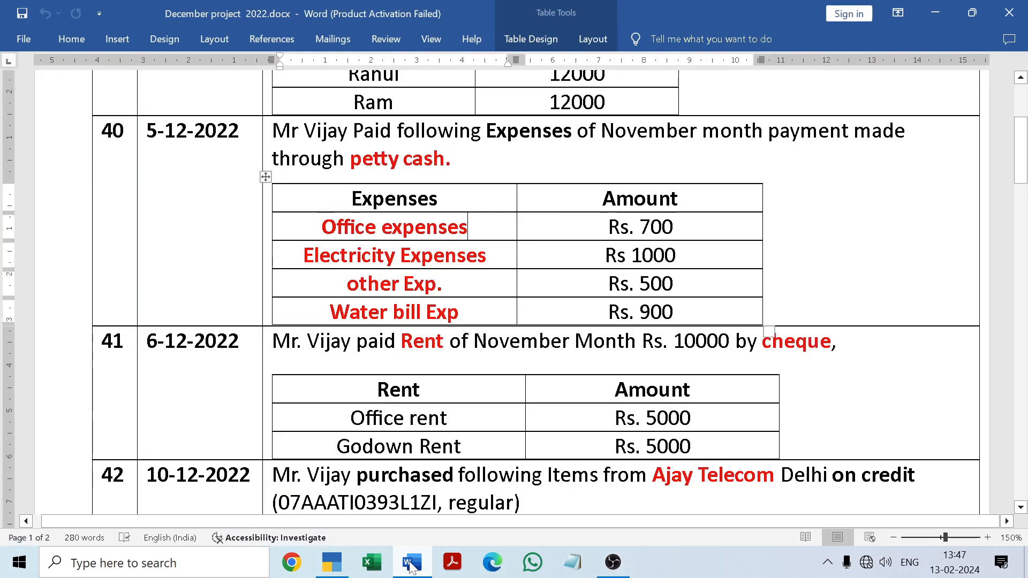
pyautogui.click(411, 568)
pyautogui.write('1000')
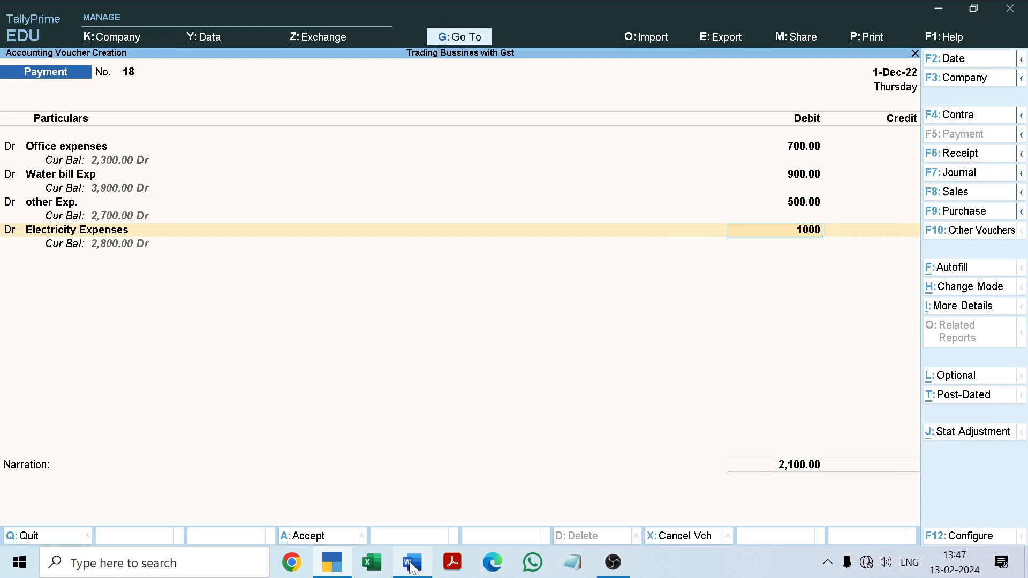
pyautogui.press('Return')
# Credit Petty Cash with 3,100 and save the expense payment voucher without a narration.
pyautogui.press('Return')
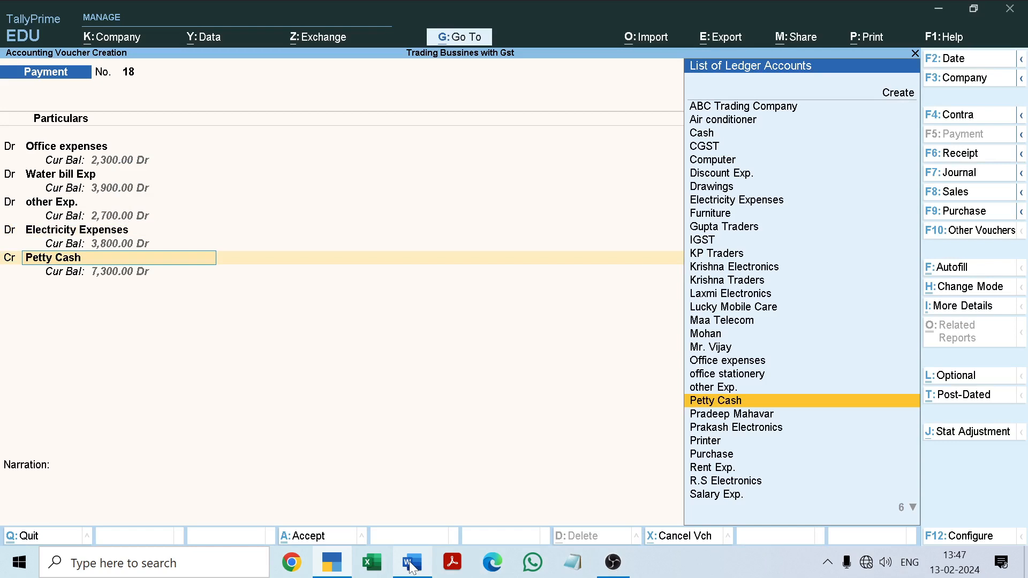
pyautogui.press('Return')
pyautogui.press('Return')
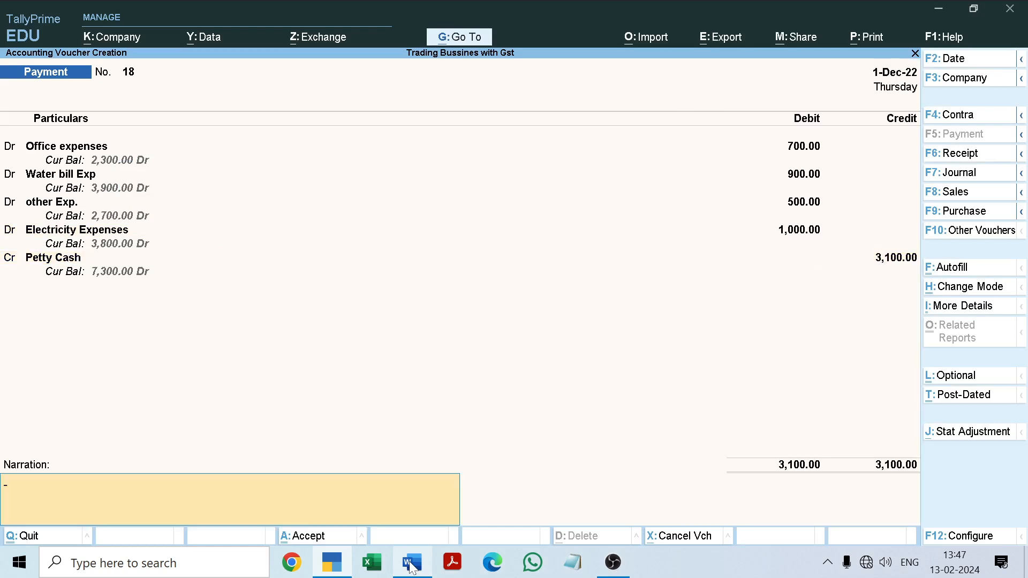
pyautogui.press('Return')
pyautogui.press('Return')
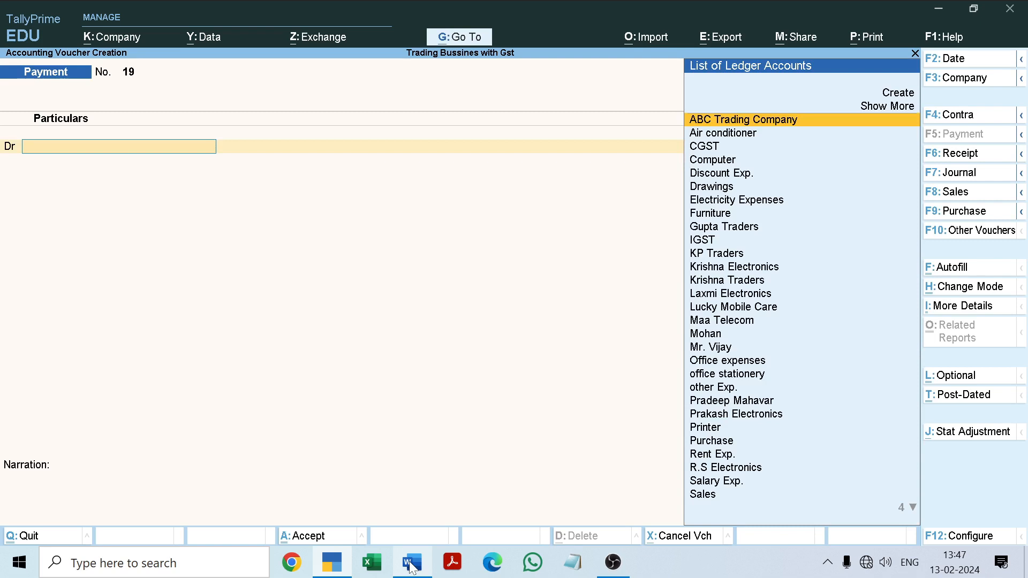
# Switch to Word, check transaction 41 for the November rent paid by cheque, and return to TallyPrime.
pyautogui.click(412, 567)
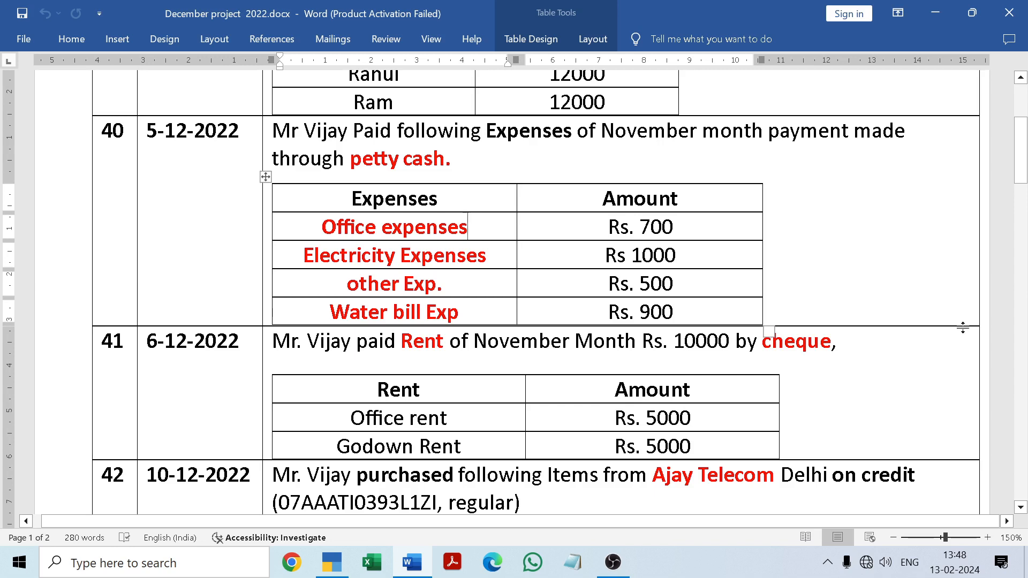
pyautogui.moveTo(1023, 172); pyautogui.dragTo(1023, 197)
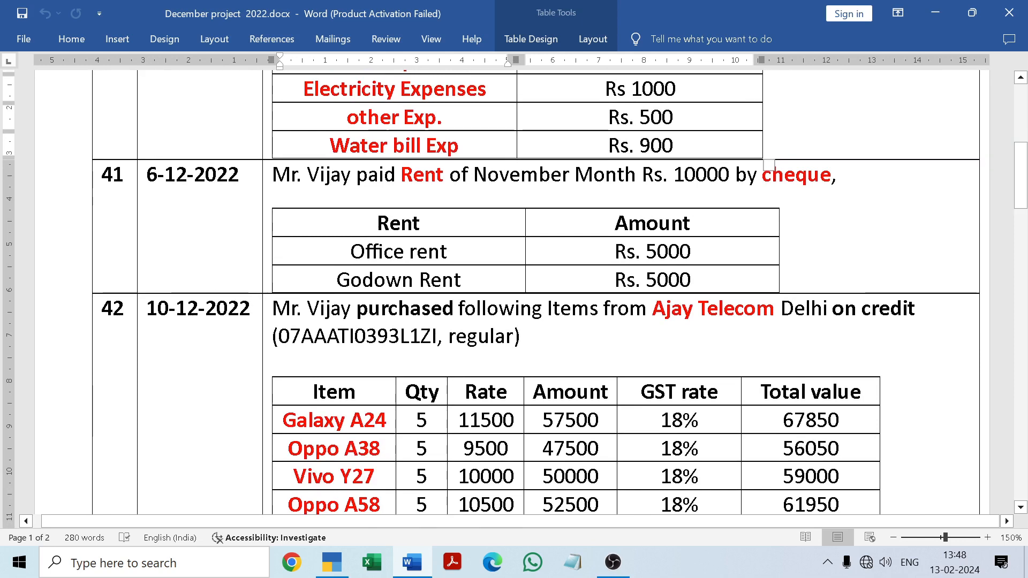
pyautogui.click(417, 570)
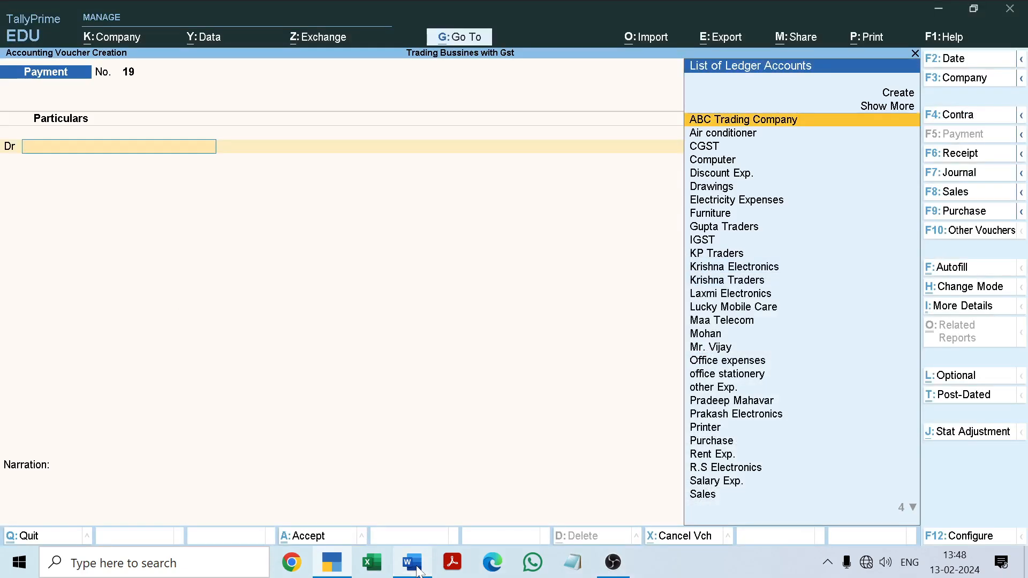
# Debit Rent Exp. with 10000 as the first line of the new payment voucher.
pyautogui.write('Re')
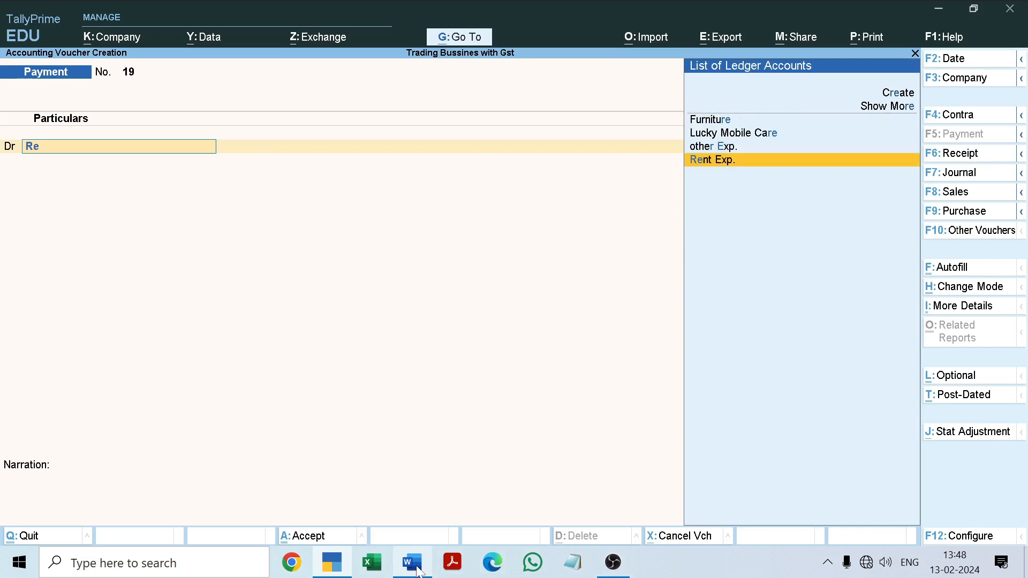
pyautogui.press('Return')
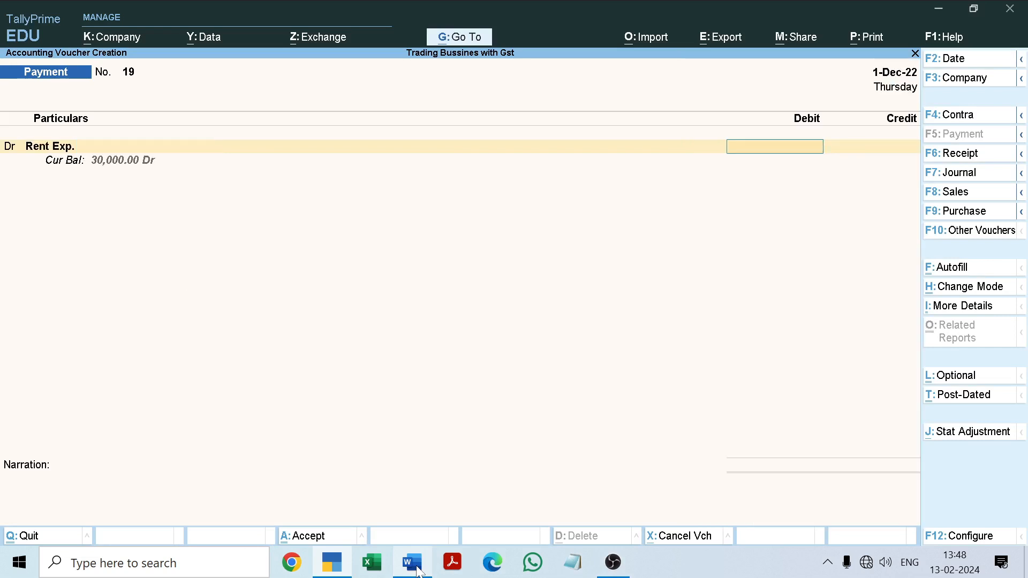
pyautogui.write('10000')
pyautogui.press('Return')
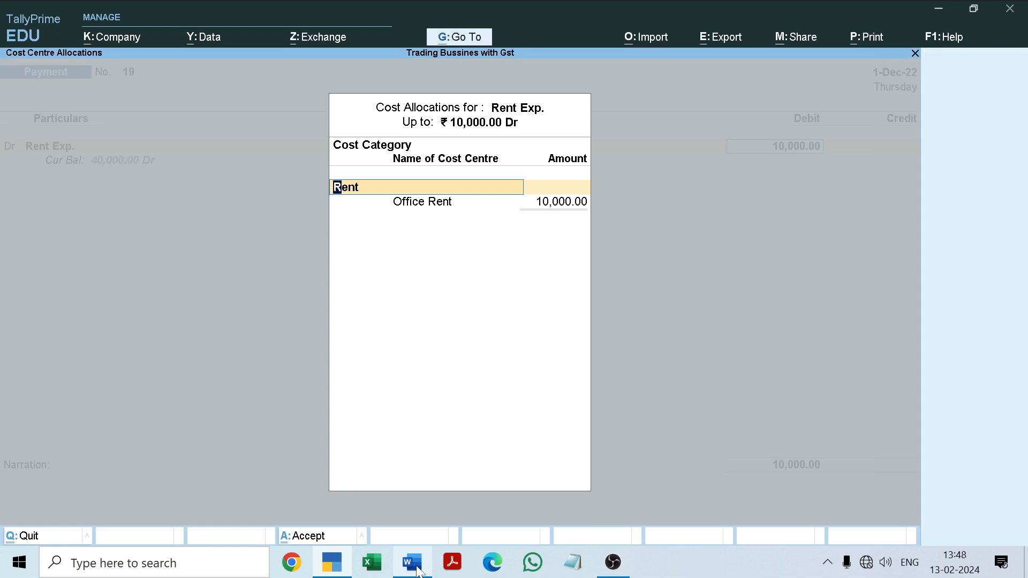
# Allocate the rent expense under the Rent cost category, with 5,000 to Office Rent and 5,000 to Godown Rent.
pyautogui.press('Return')
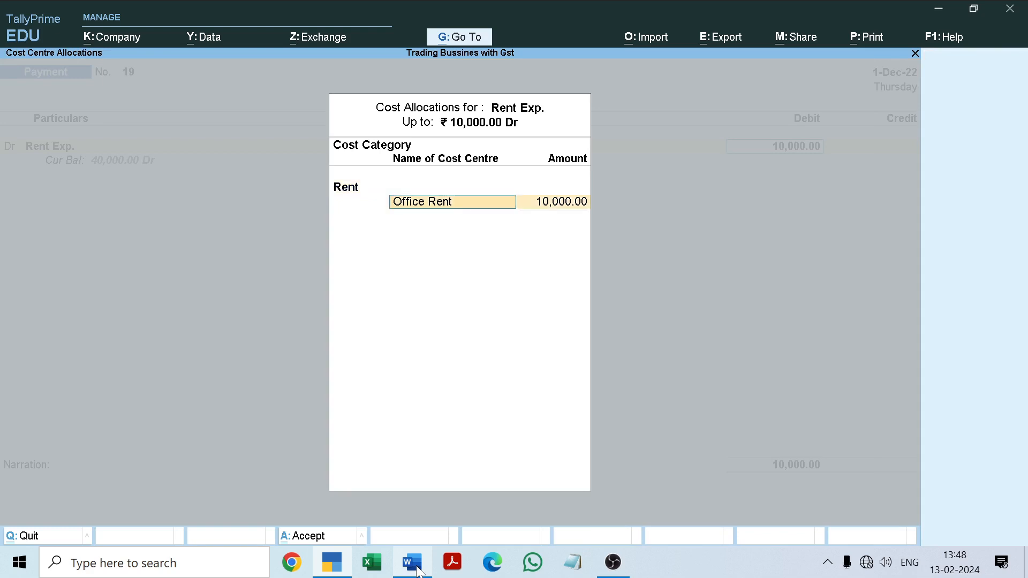
pyautogui.press('Return')
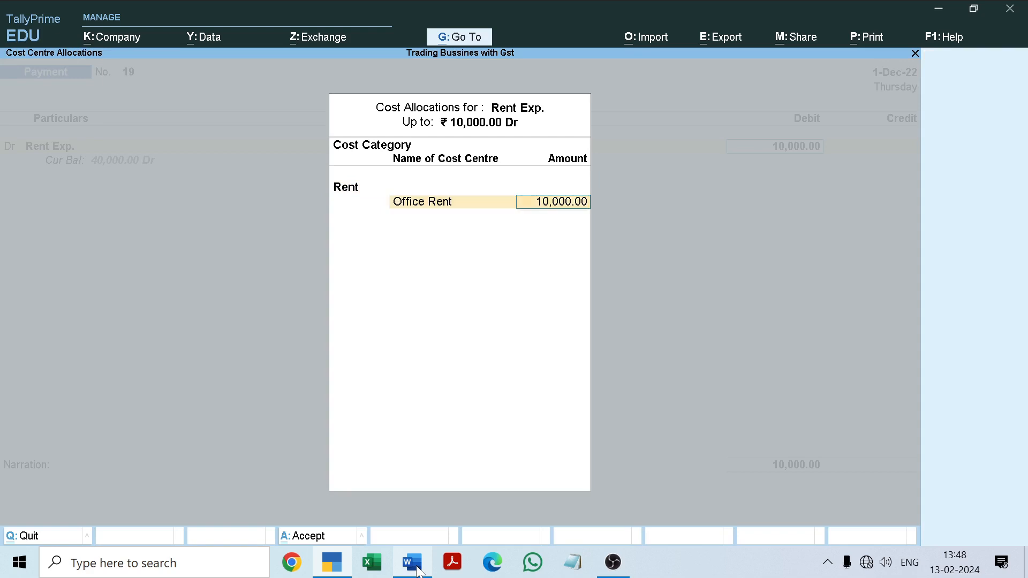
pyautogui.write('5,000')
pyautogui.press('Return')
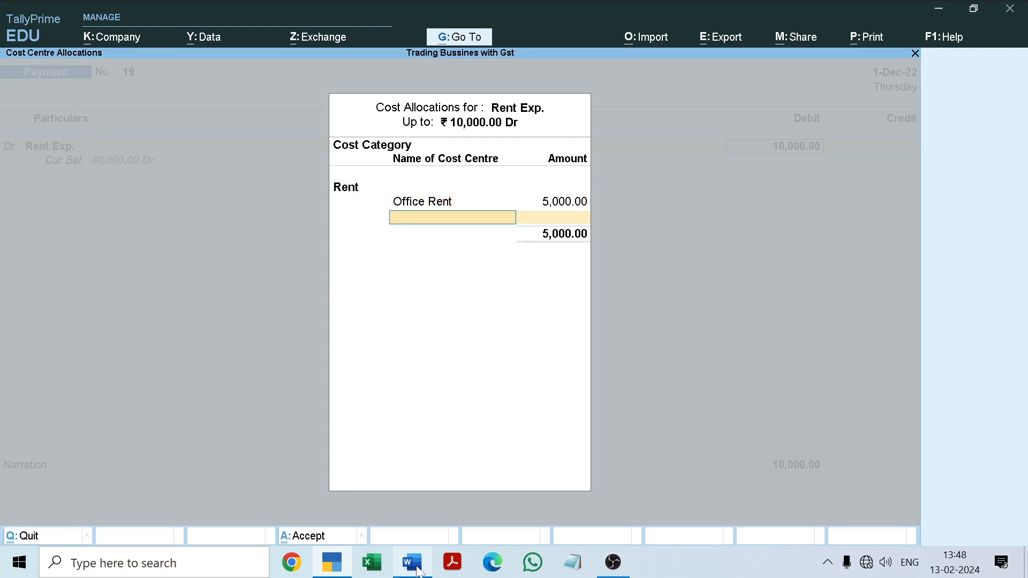
pyautogui.write('G')
pyautogui.press('Return')
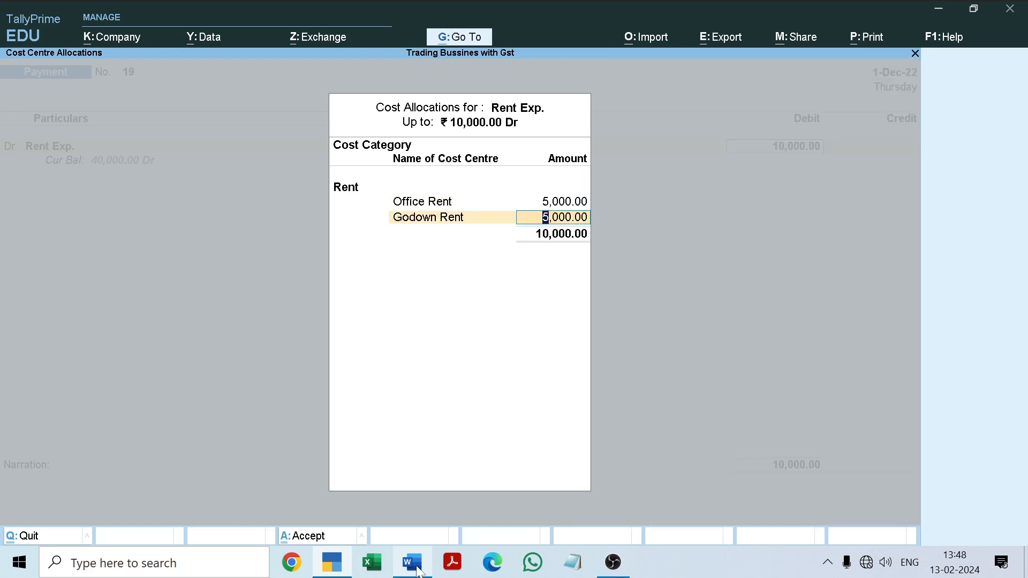
pyautogui.press('Return')
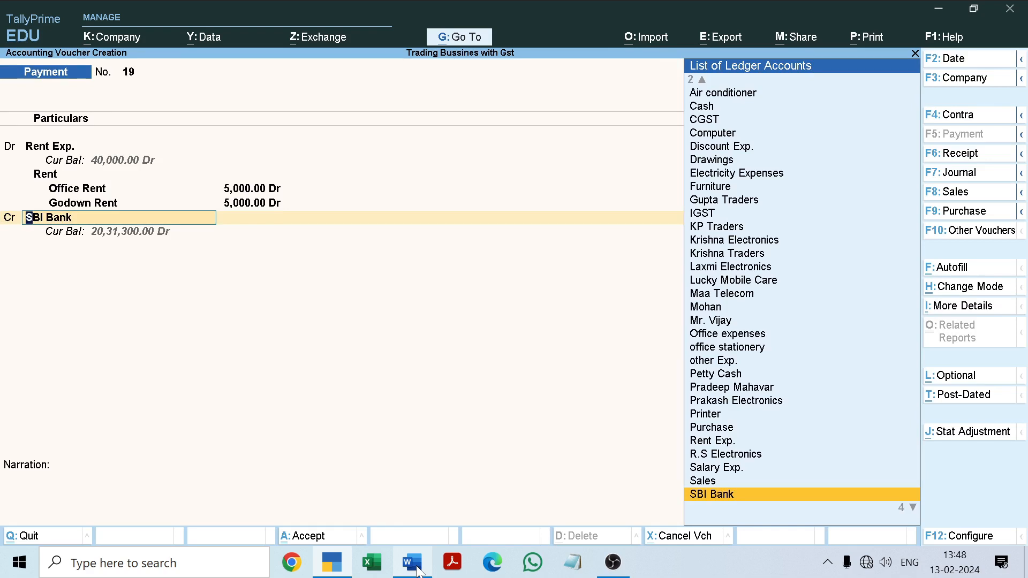
# Credit SBI Bank with 10,000 and save the rent payment voucher without a narration.
pyautogui.press('Return')
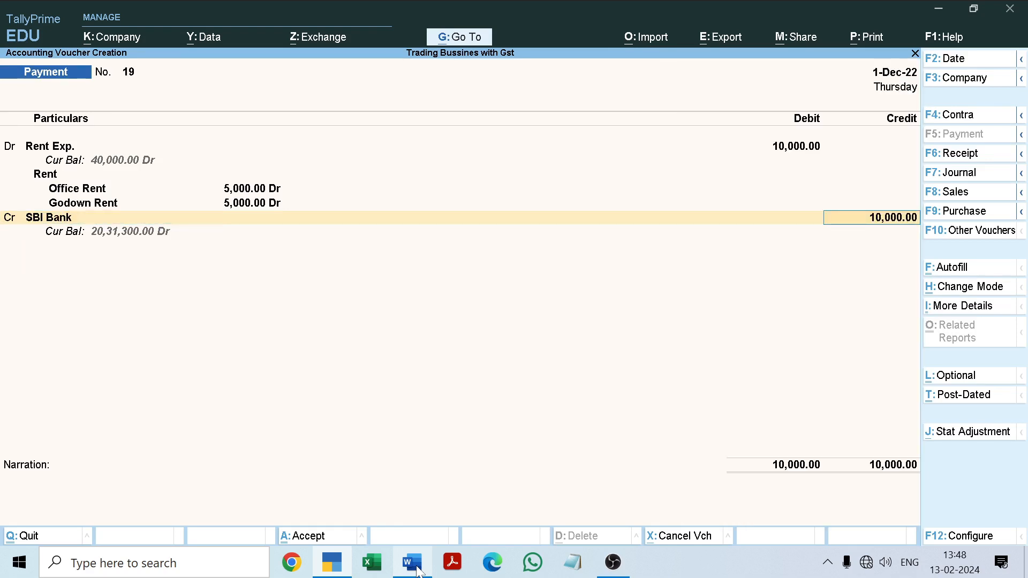
pyautogui.press('Return')
pyautogui.press('Return')
pyautogui.press('Return')
pyautogui.press('Return')
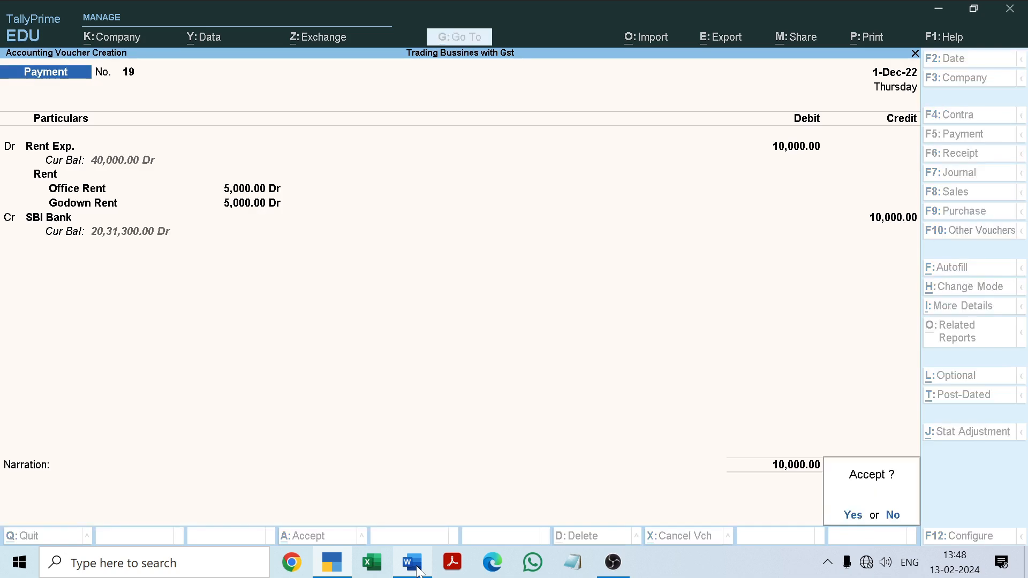
pyautogui.press('Return')
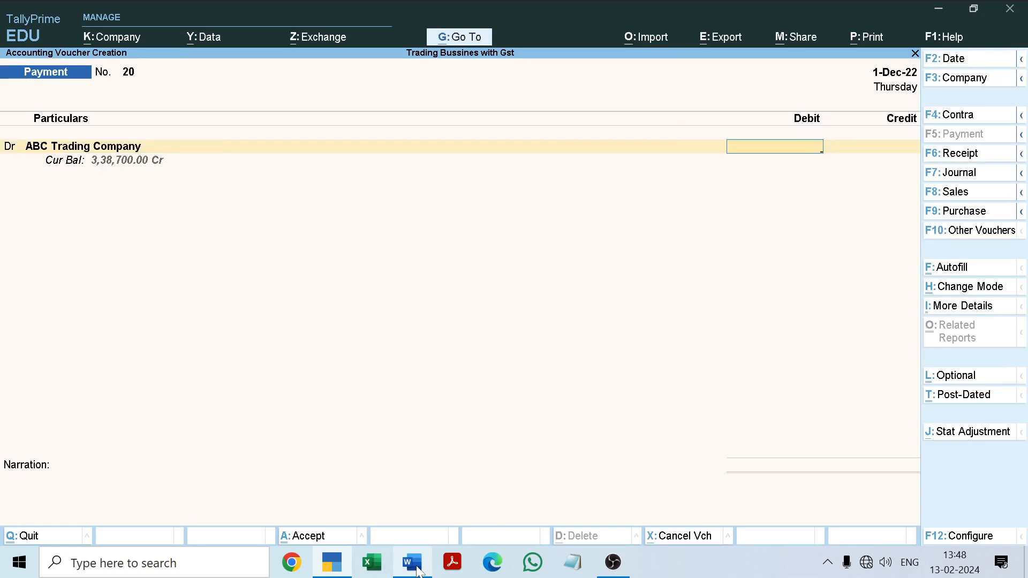
# Switch to Word, read transaction 42 for the credit purchase from Ajay Telecom, and return to TallyPrime.
pyautogui.click(412, 564)
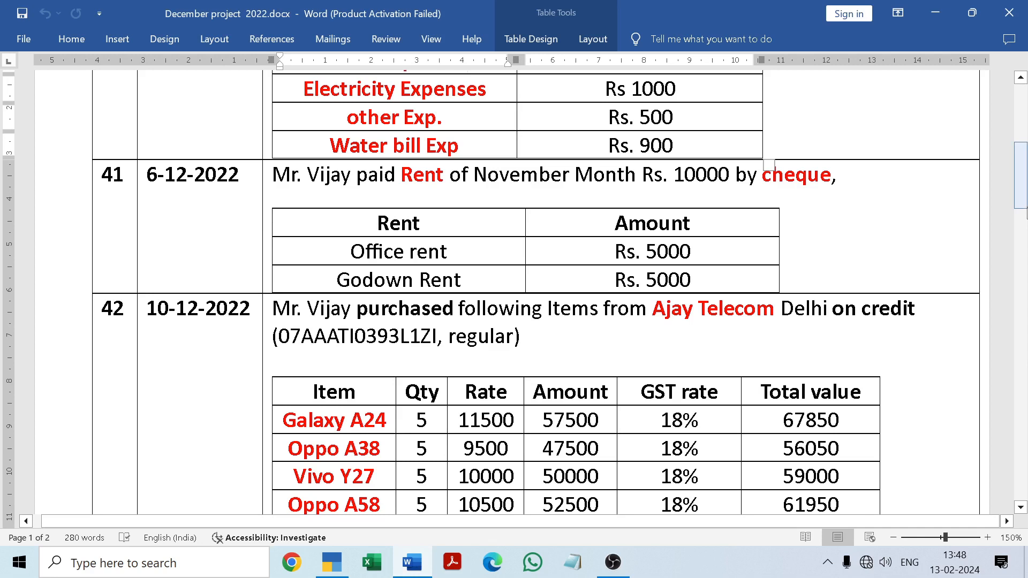
pyautogui.moveTo(1023, 189); pyautogui.dragTo(1023, 217)
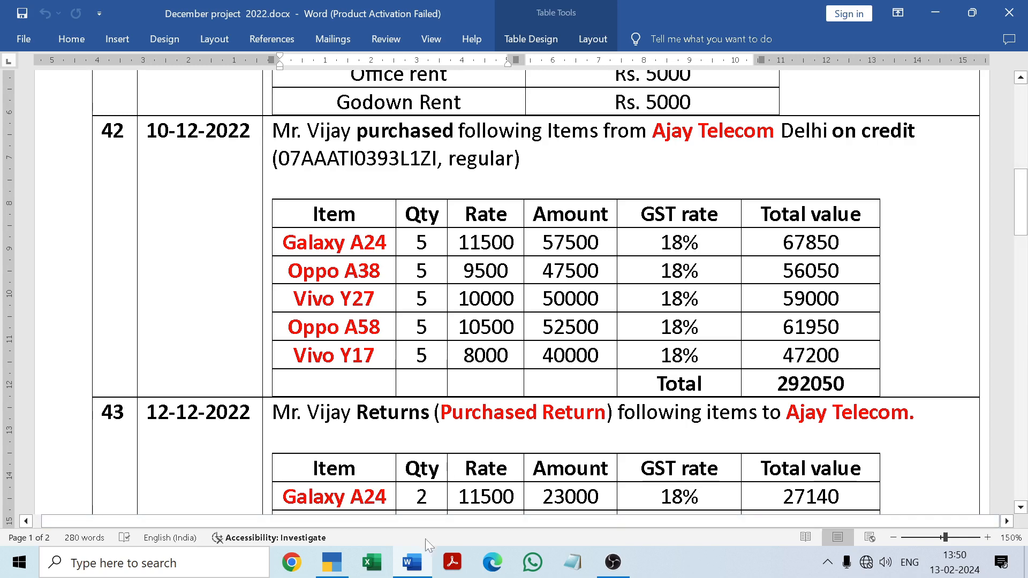
pyautogui.click(418, 564)
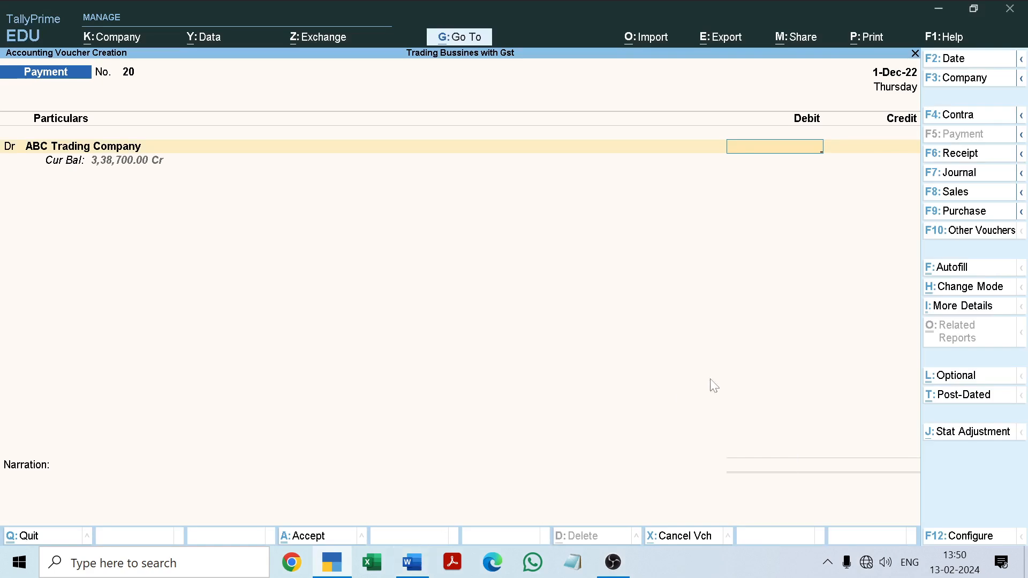
# Start a purchase voucher, leaving the supplier invoice number and date blank.
pyautogui.click(961, 214)
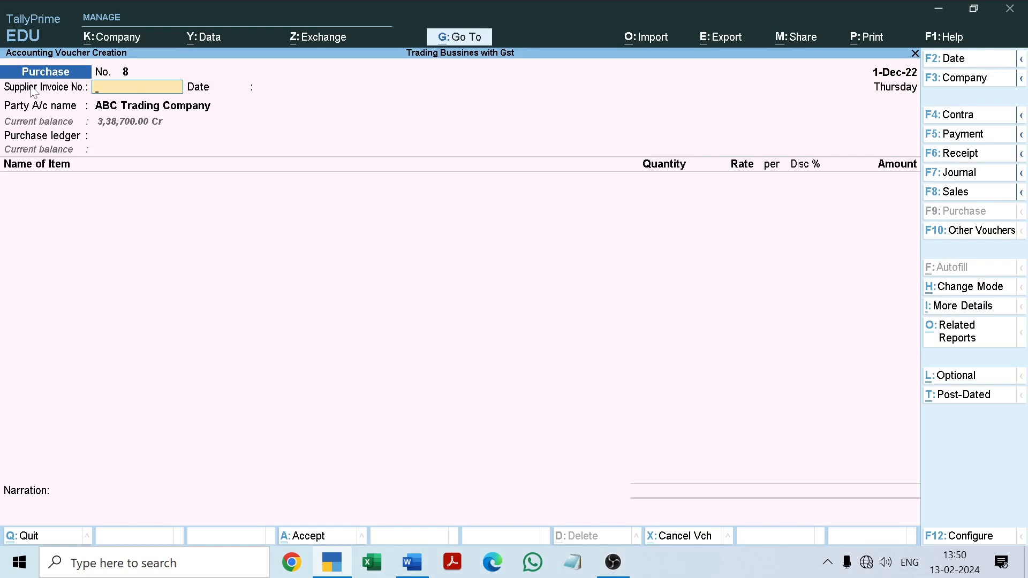
pyautogui.press('Return')
pyautogui.press('Return')
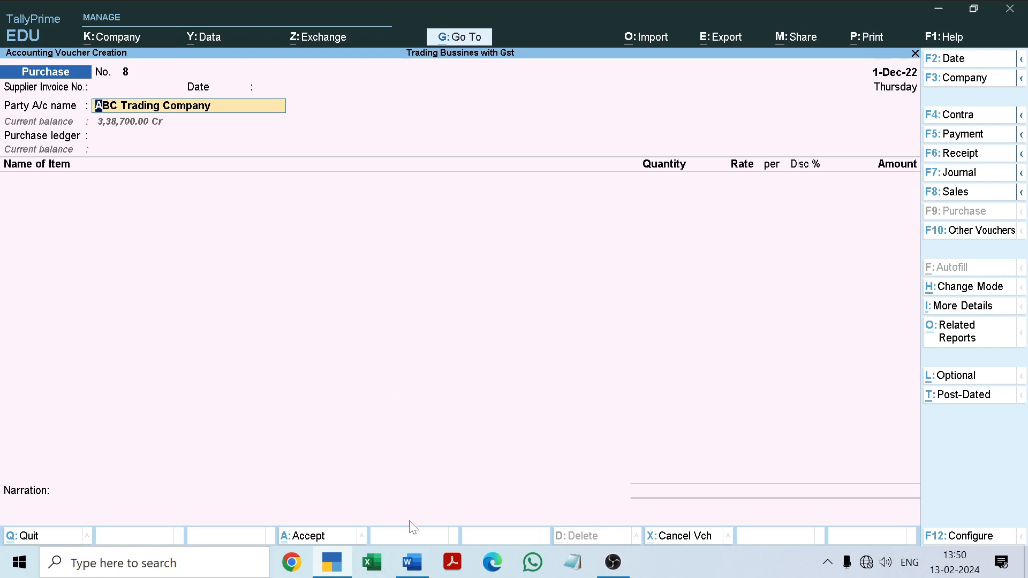
# Copy the supplier name Ajay Telecom from transaction 42 in the Word document and return to TallyPrime.
pyautogui.click(412, 563)
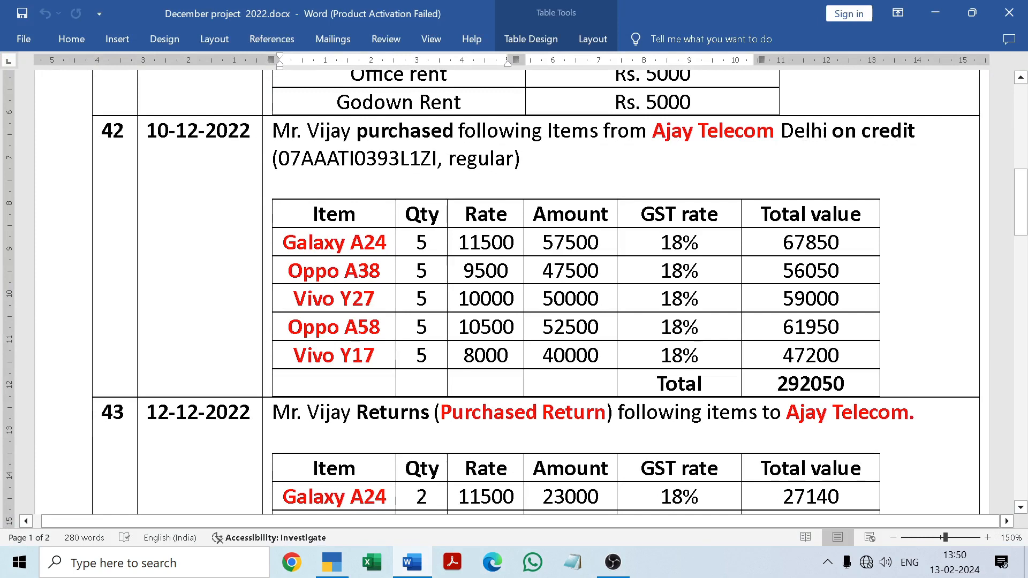
pyautogui.moveTo(652, 132); pyautogui.dragTo(779, 133)
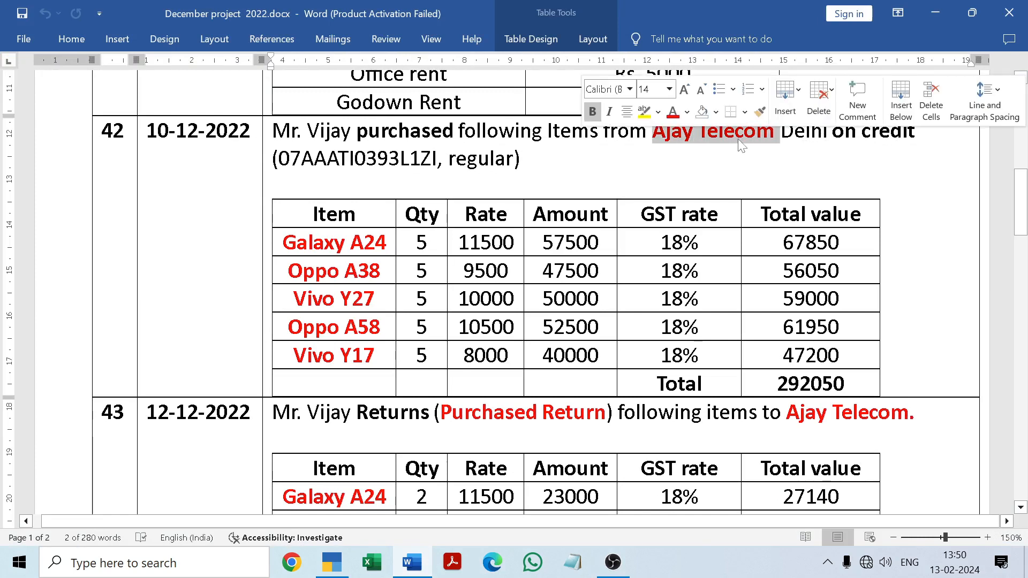
pyautogui.hotkey('ctrl', 'c')
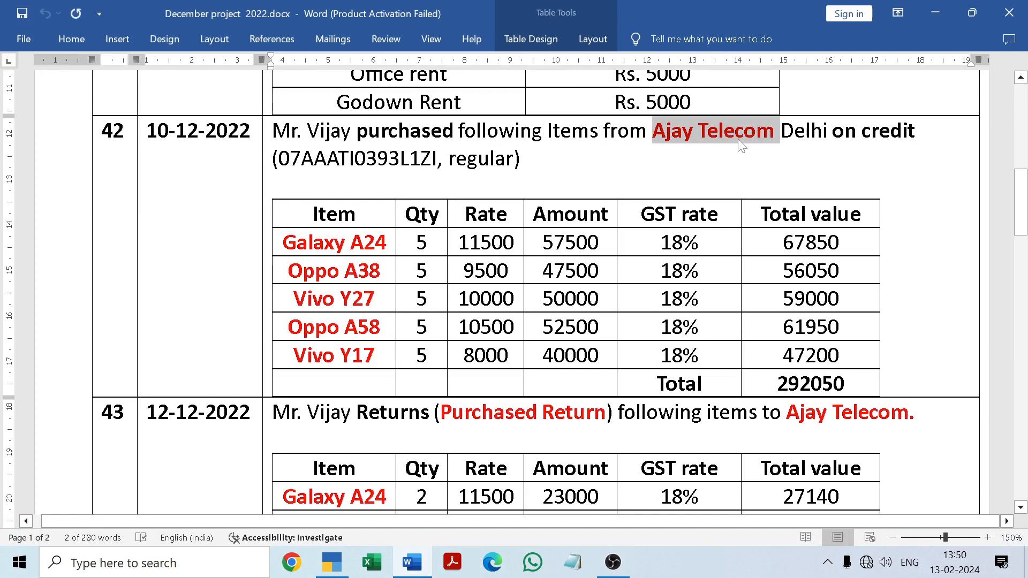
pyautogui.click(739, 161)
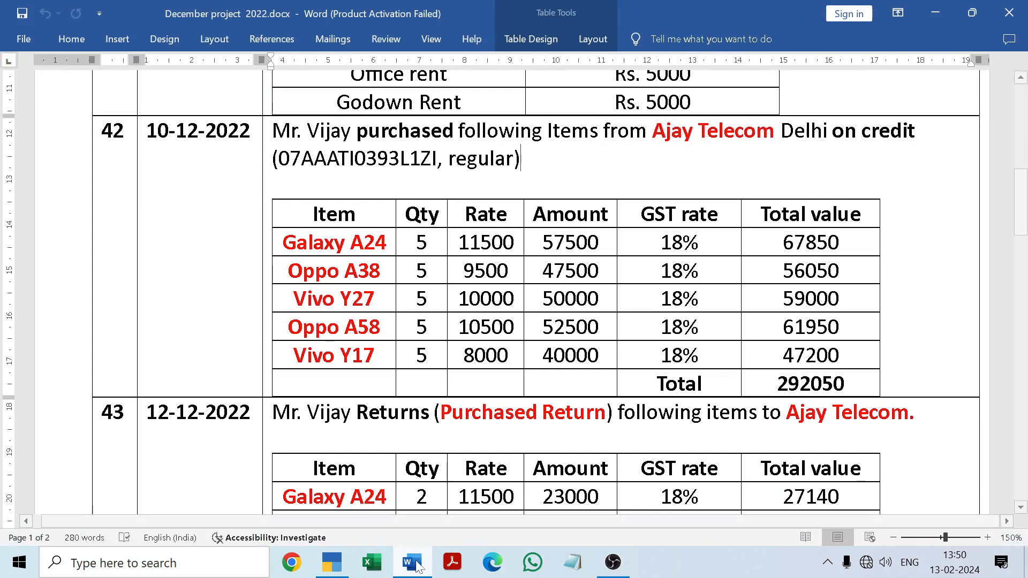
pyautogui.click(416, 567)
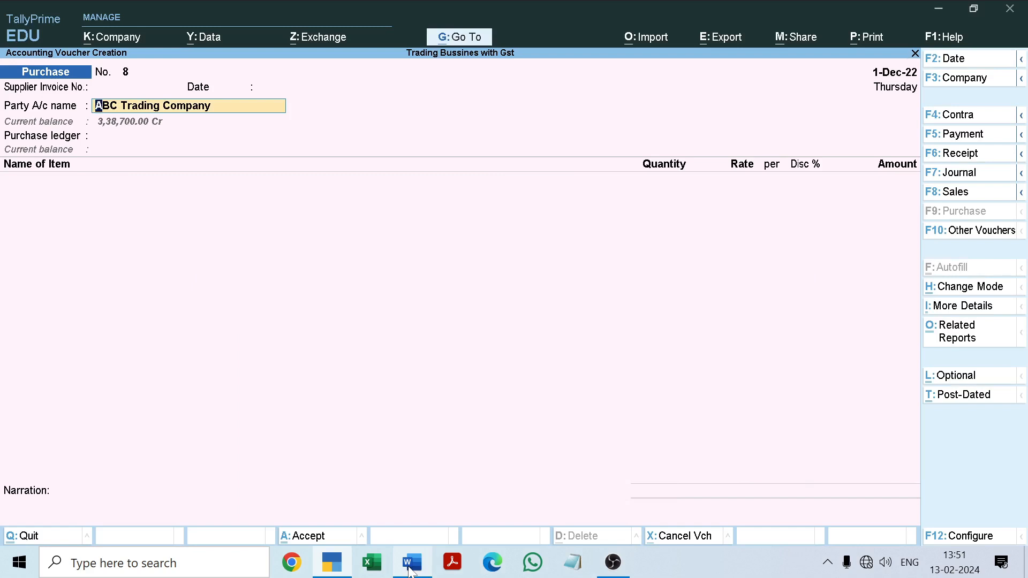
# Create a new party ledger with the copied name Ajay Telecom under the Sundry Creditors group.
pyautogui.press('alt')
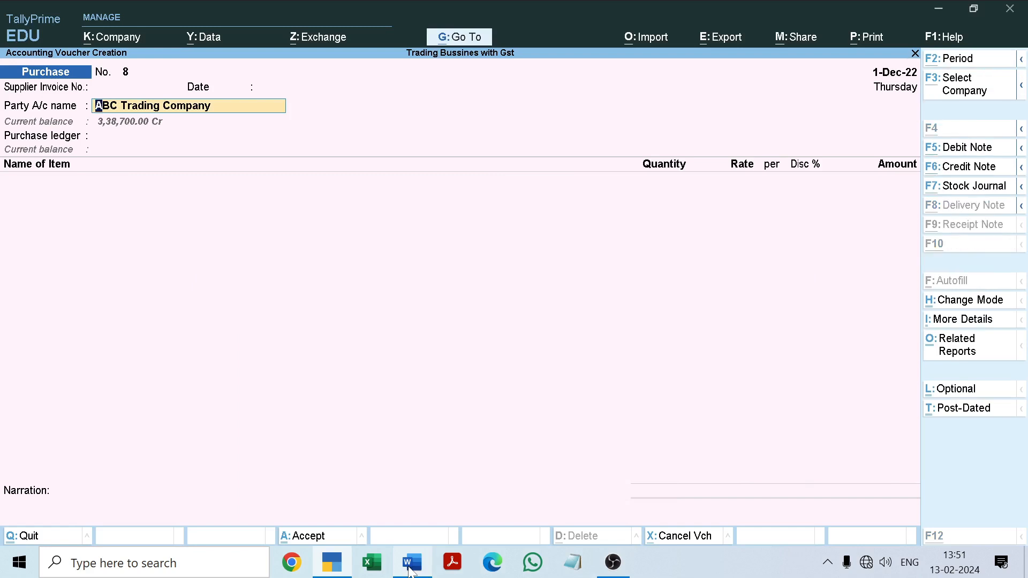
pyautogui.hotkey('alt', 'c')
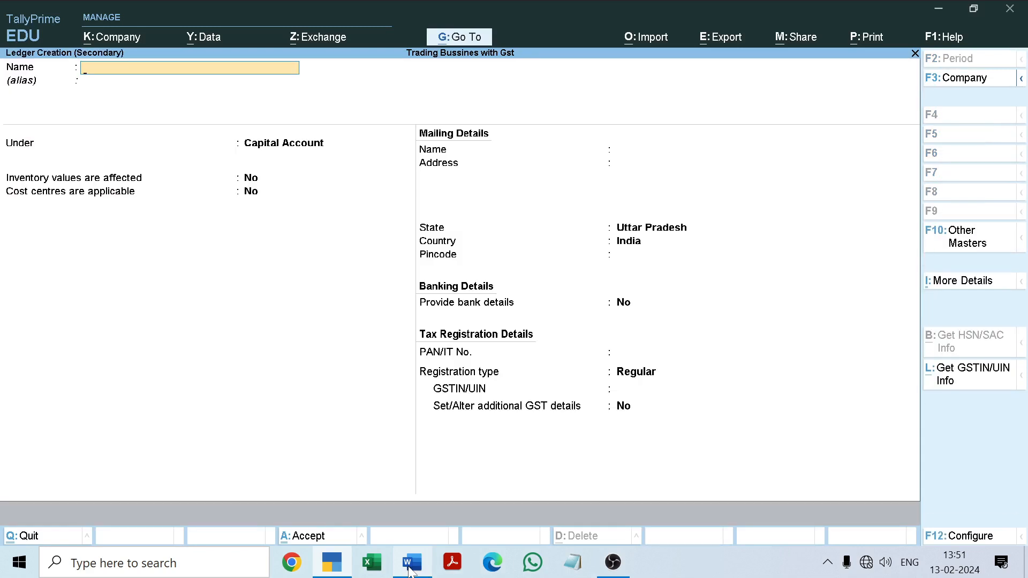
pyautogui.hotkey('ctrl', 'v')
pyautogui.press('Return')
pyautogui.press('Return')
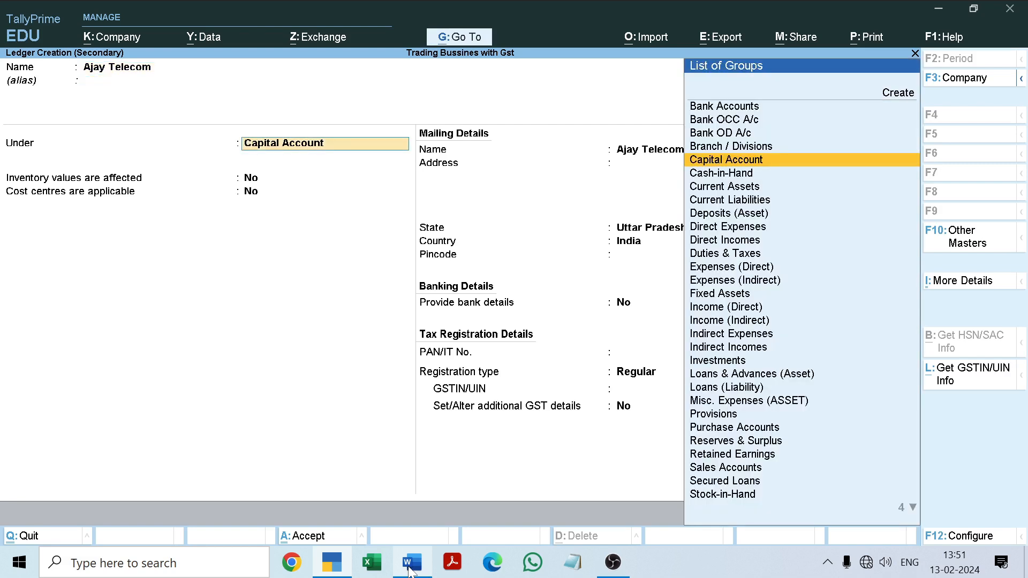
pyautogui.write('Su')
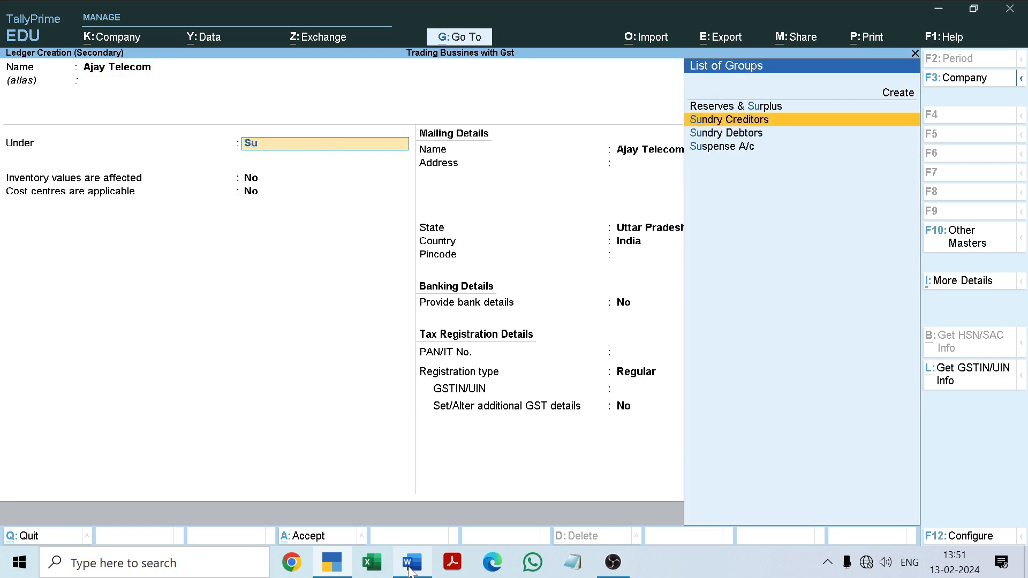
pyautogui.press('Return')
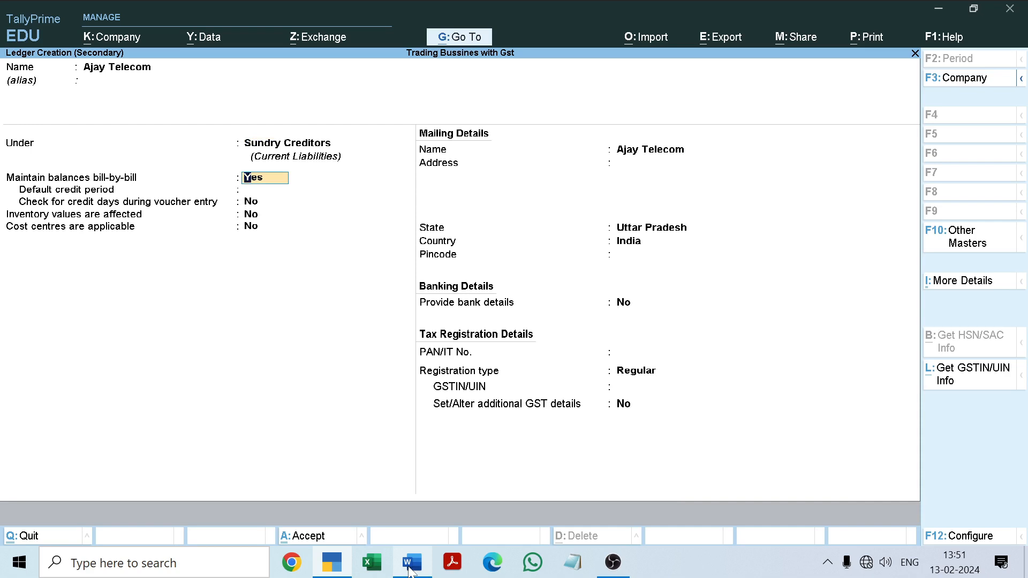
# Set the ledger's state to Delhi, keeping bill-by-bill balances and the Regular registration type, with pincode and PAN blank.
pyautogui.press('Return')
pyautogui.press('Return')
pyautogui.press('Return')
pyautogui.press('Return')
pyautogui.press('Return')
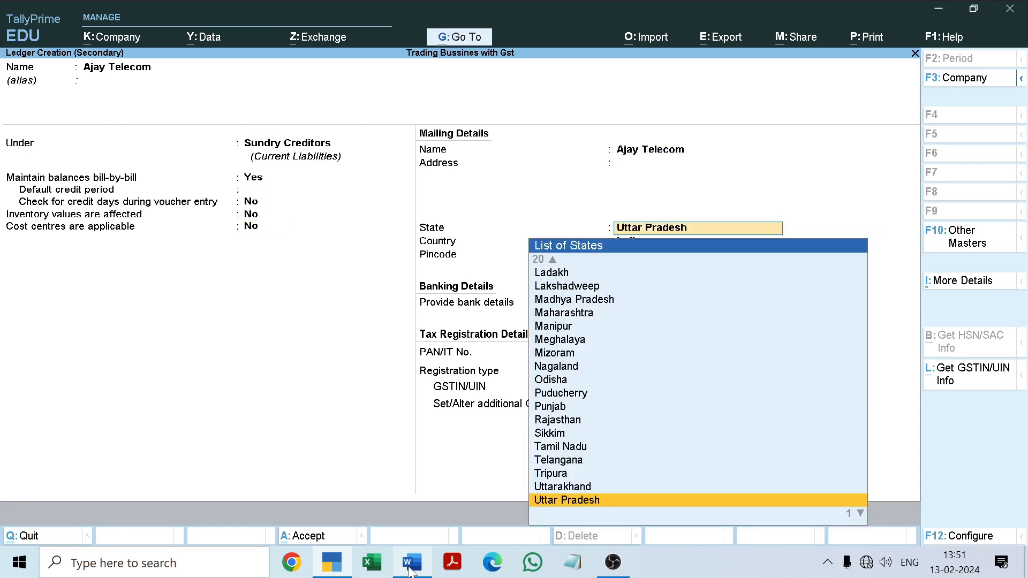
pyautogui.write('De')
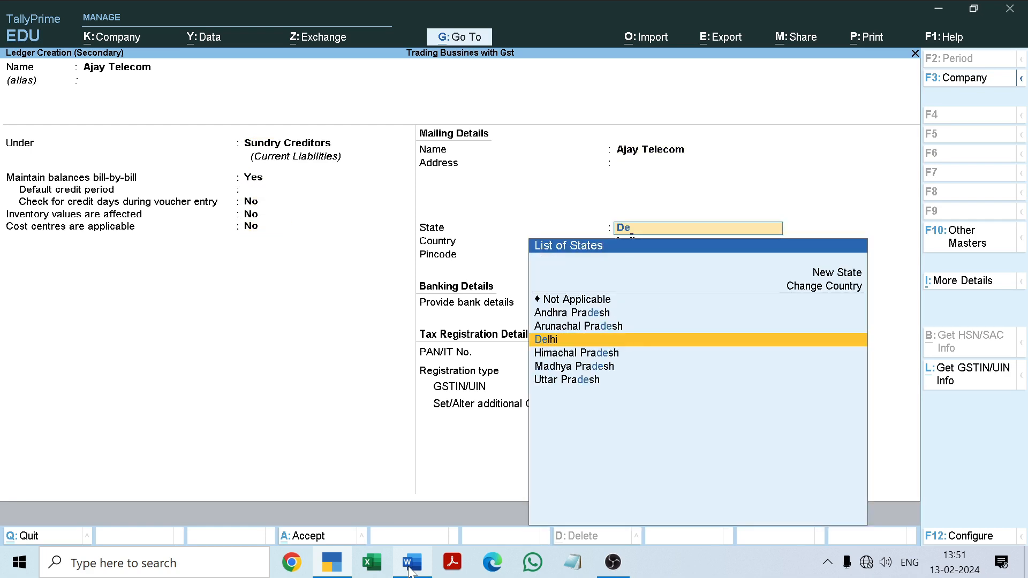
pyautogui.press('Return')
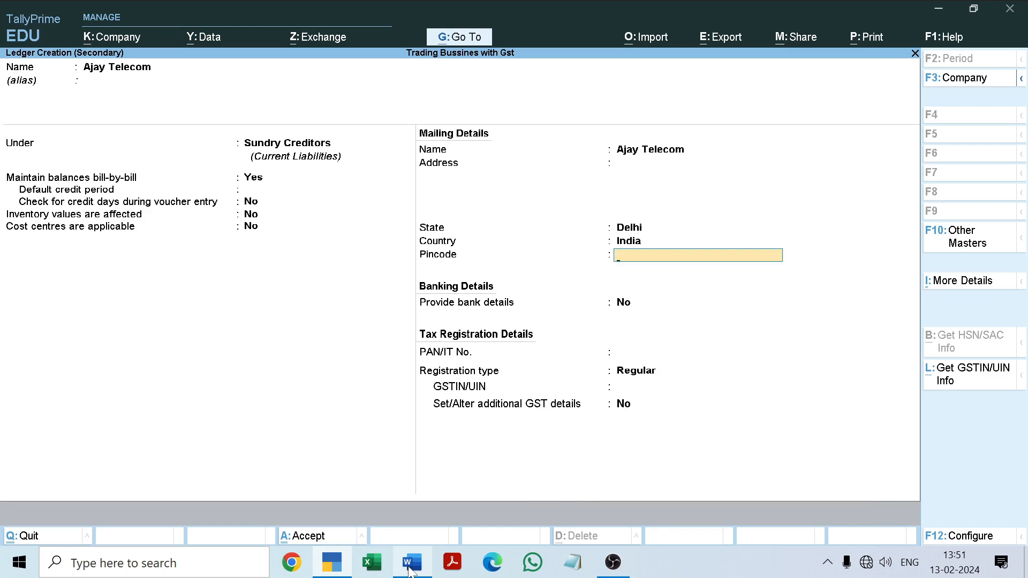
pyautogui.press('Return')
pyautogui.press('Return')
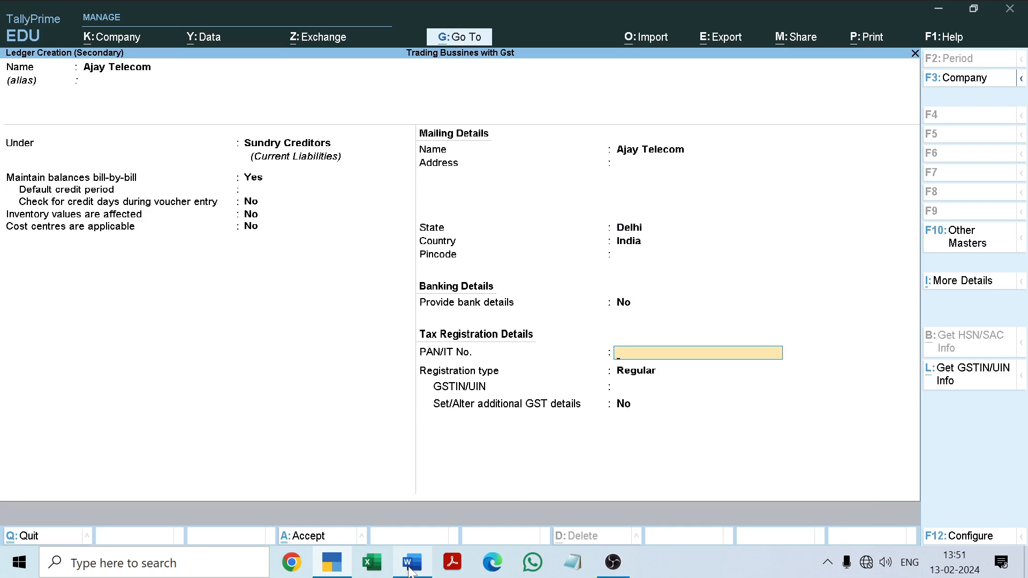
pyautogui.press('Return')
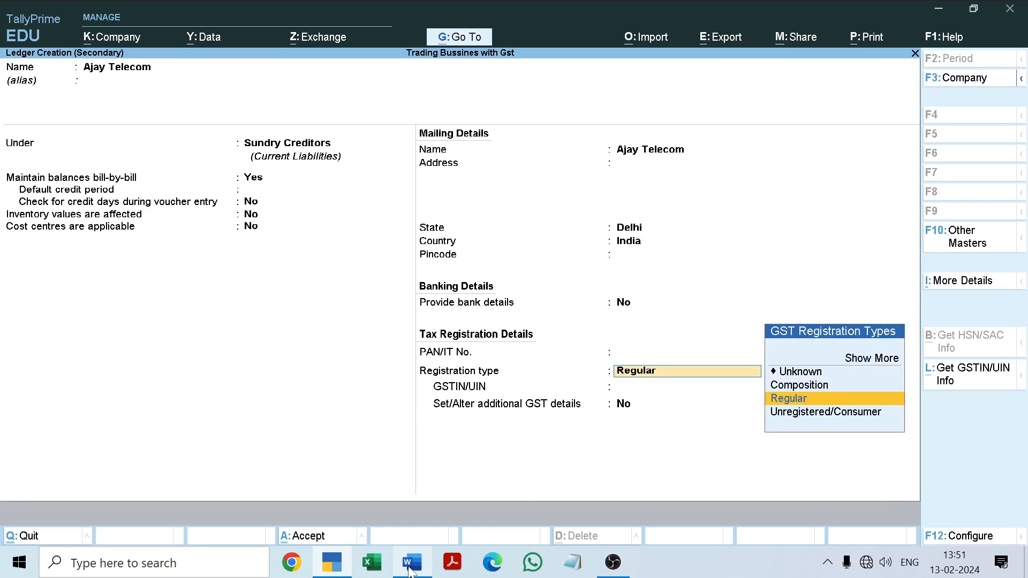
pyautogui.press('Return')
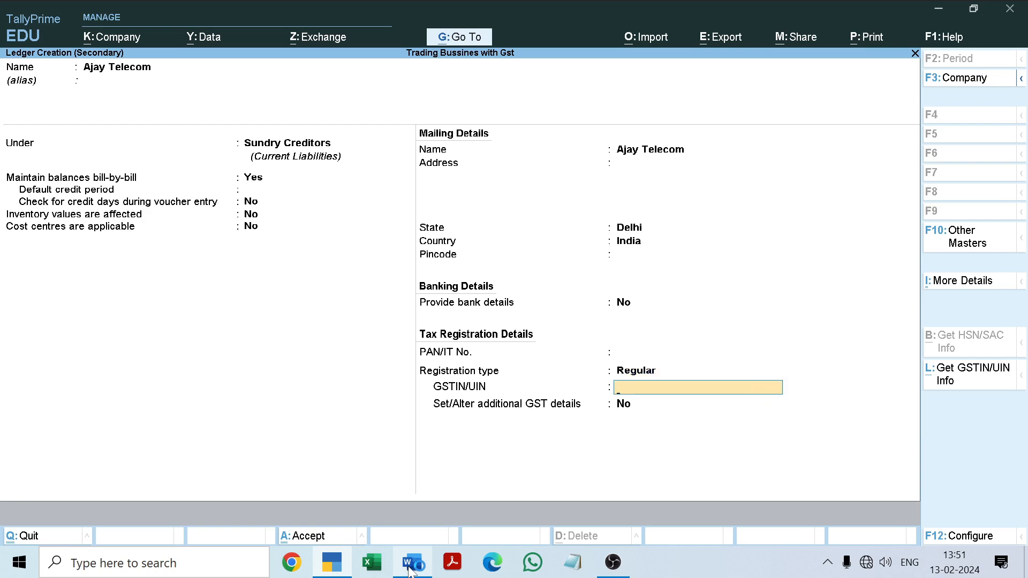
# Copy the supplier's GSTIN from transaction 42 in Word into the ledger's GSTIN/UIN field and save the ledger.
pyautogui.click(412, 570)
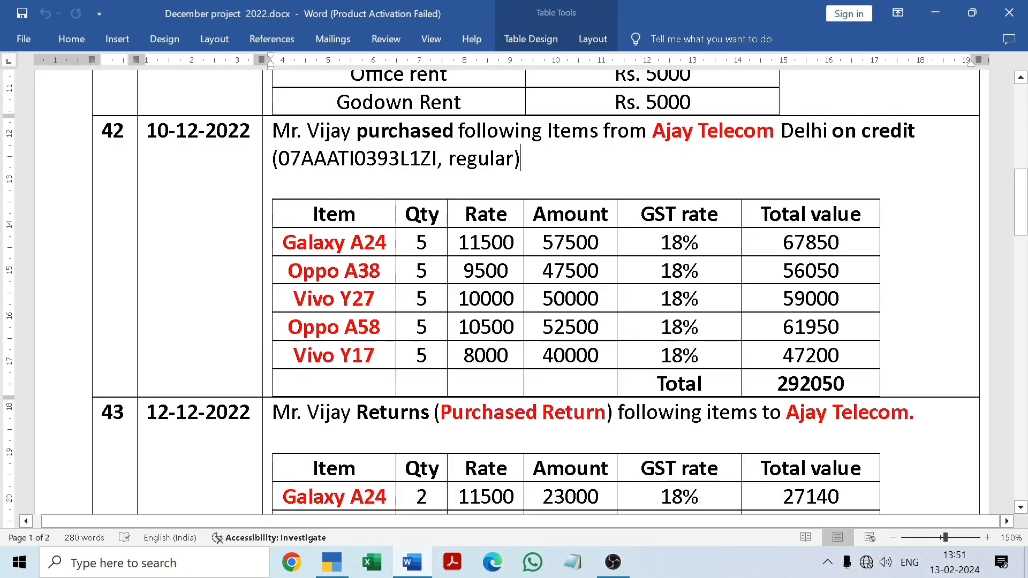
pyautogui.moveTo(278, 159); pyautogui.dragTo(437, 161)
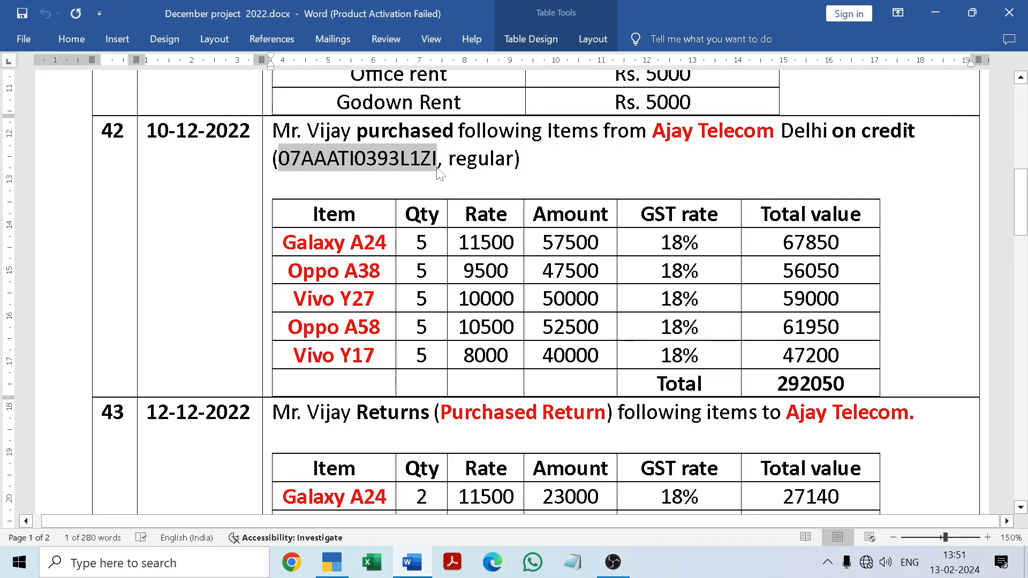
pyautogui.click(442, 185)
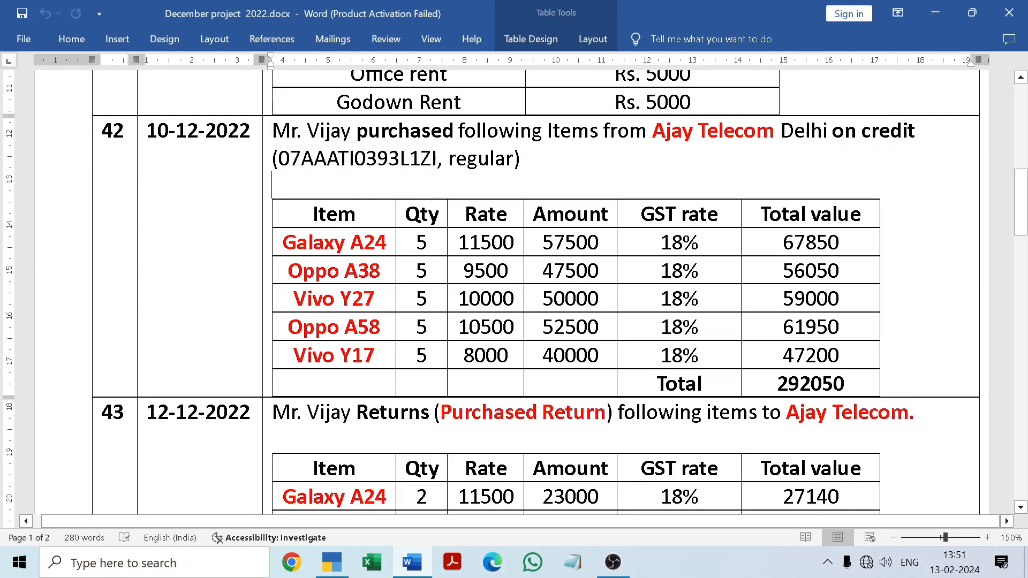
pyautogui.click(414, 563)
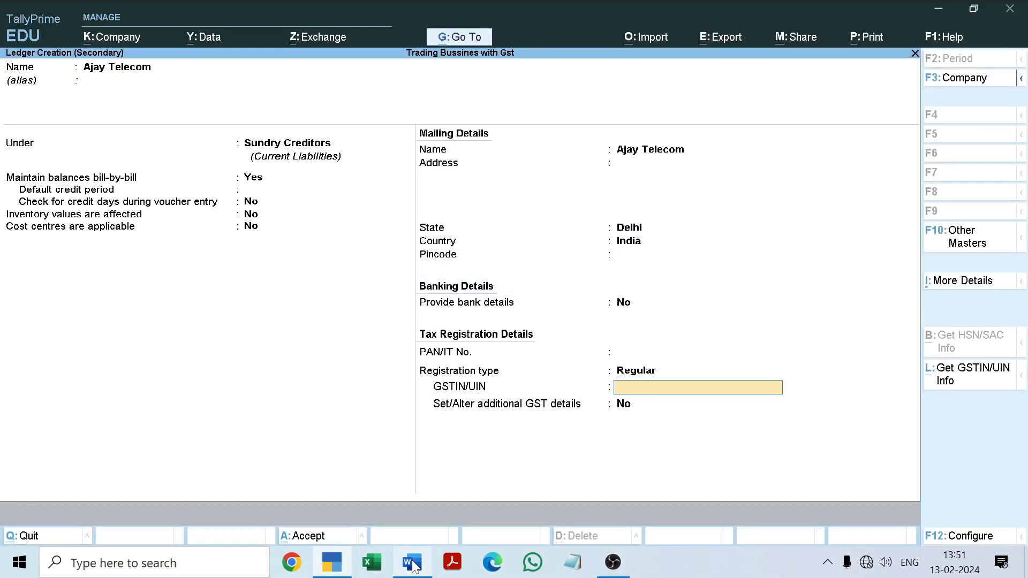
pyautogui.hotkey('ctrl', 'alt', 'v')
pyautogui.press('Return')
pyautogui.press('Return')
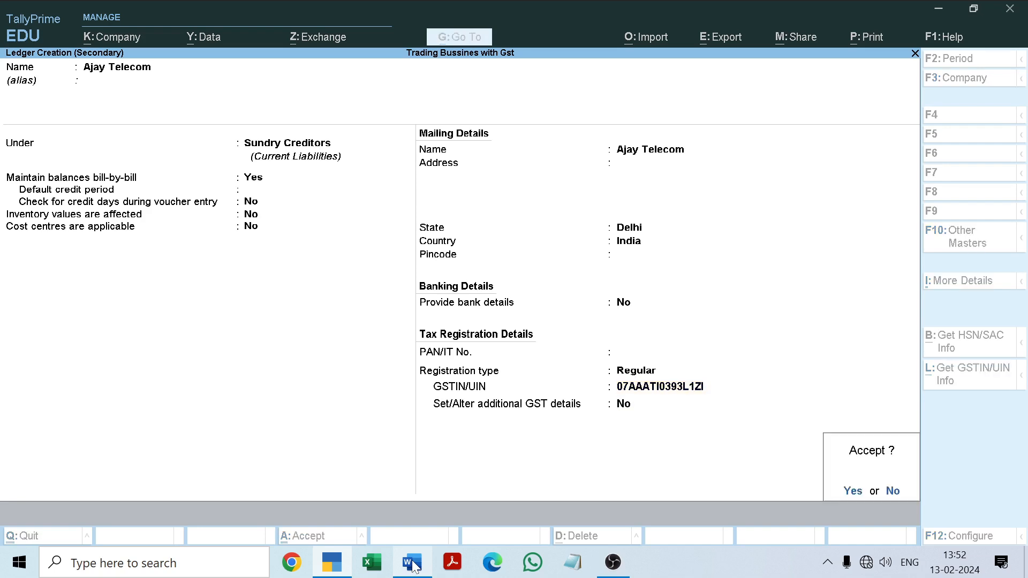
pyautogui.press('Return')
pyautogui.press('Return')
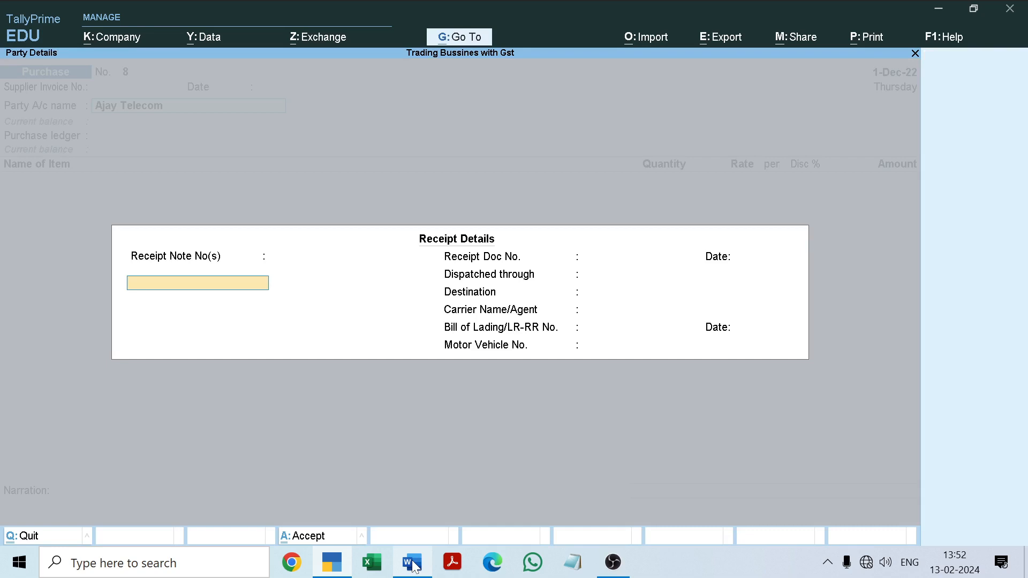
# Leave all receipt details of the Ajay Telecom purchase blank, including receipt note, dispatch, bill of lading and motor vehicle number.
pyautogui.press('Return')
pyautogui.press('Return')
pyautogui.press('Return')
pyautogui.press('Return')
pyautogui.press('Return')
pyautogui.press('Return')
pyautogui.press('Return')
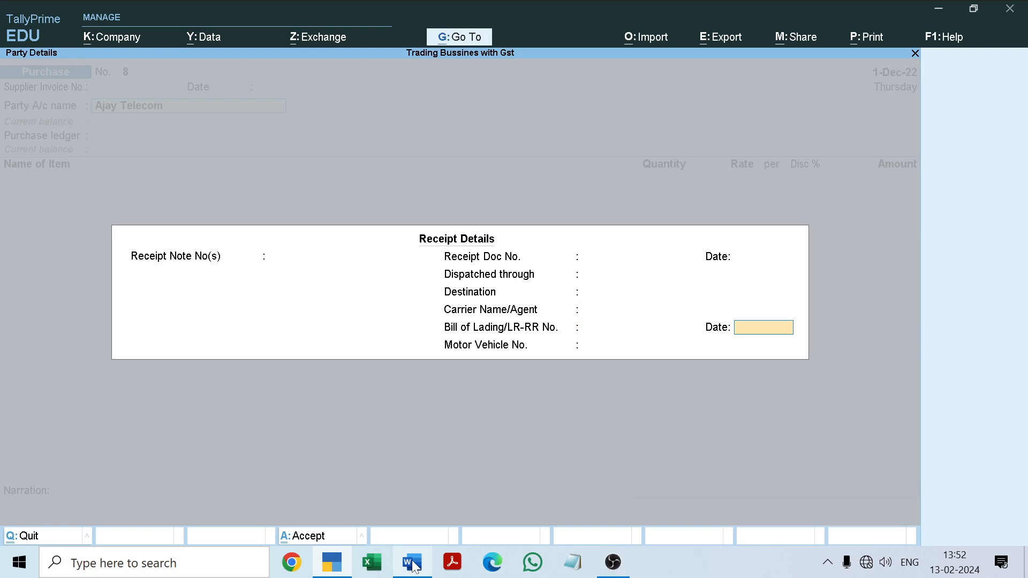
pyautogui.press('Return')
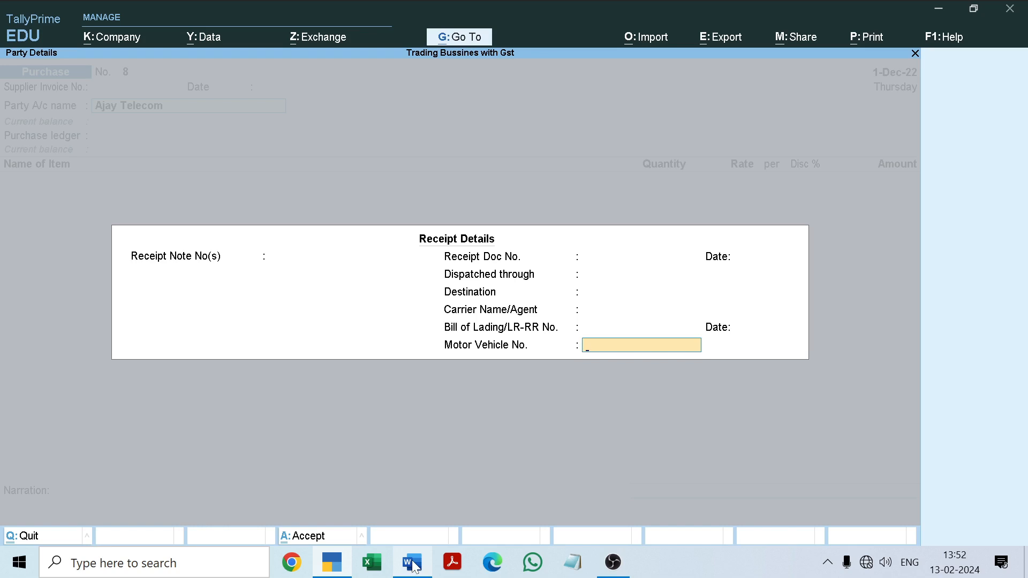
pyautogui.press('Return')
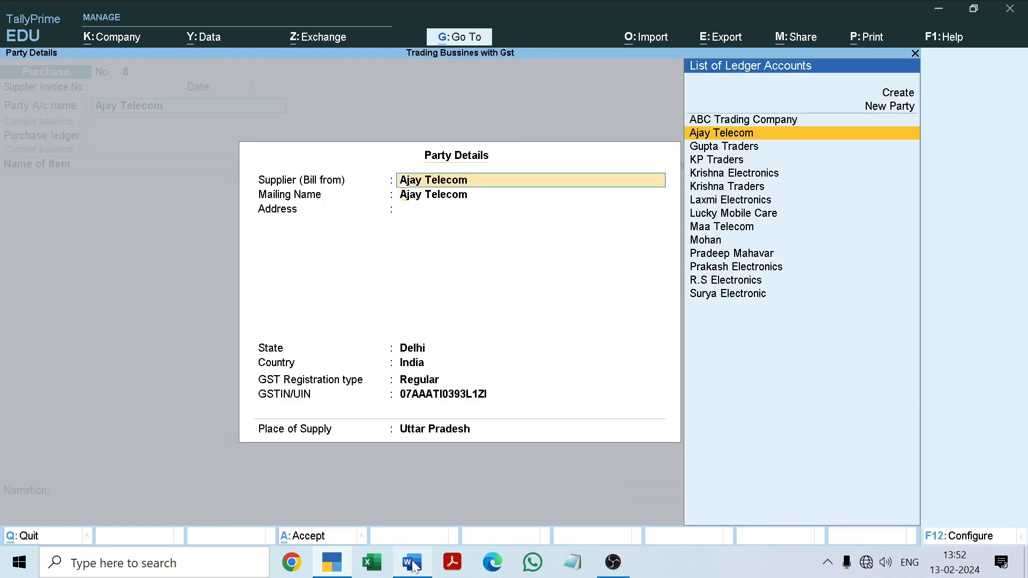
# Accept the Ajay Telecom party details with Delhi and Regular registration, and choose Purchase as the purchase ledger.
pyautogui.press('Return')
pyautogui.press('Return')
pyautogui.press('Return')
pyautogui.press('Return')
pyautogui.press('Return')
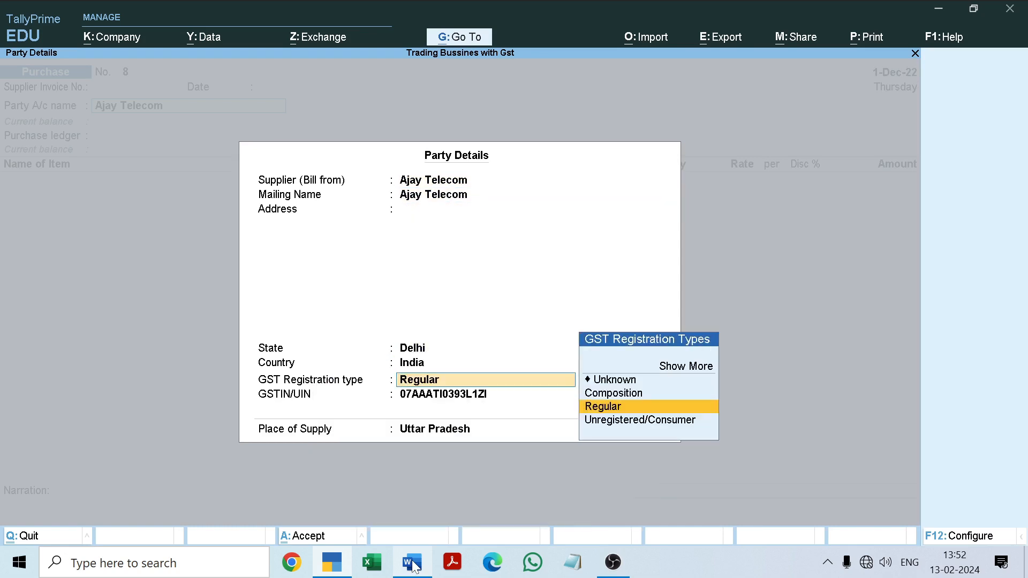
pyautogui.press('Return')
pyautogui.press('Return')
pyautogui.press('Return')
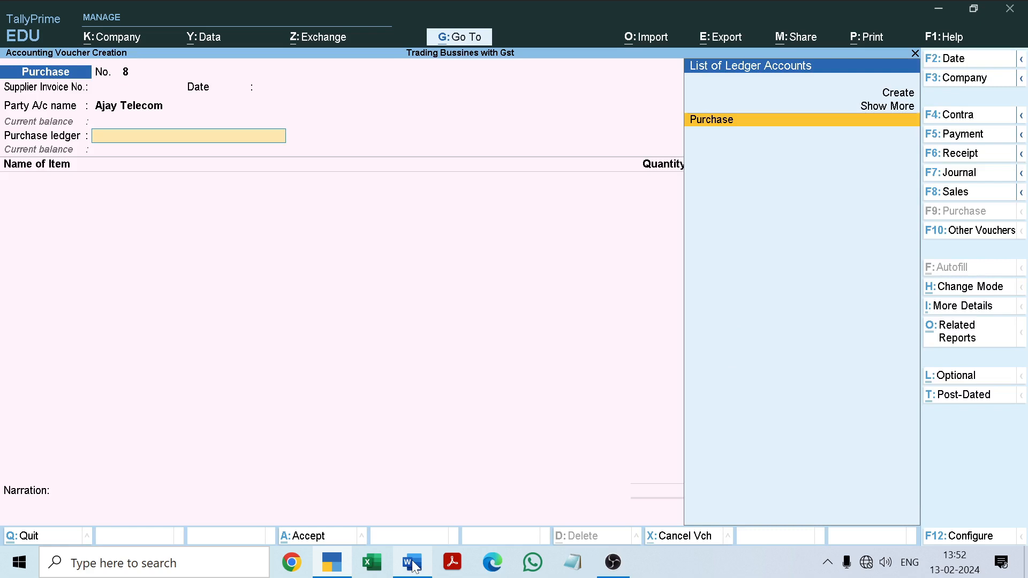
pyautogui.press('Return')
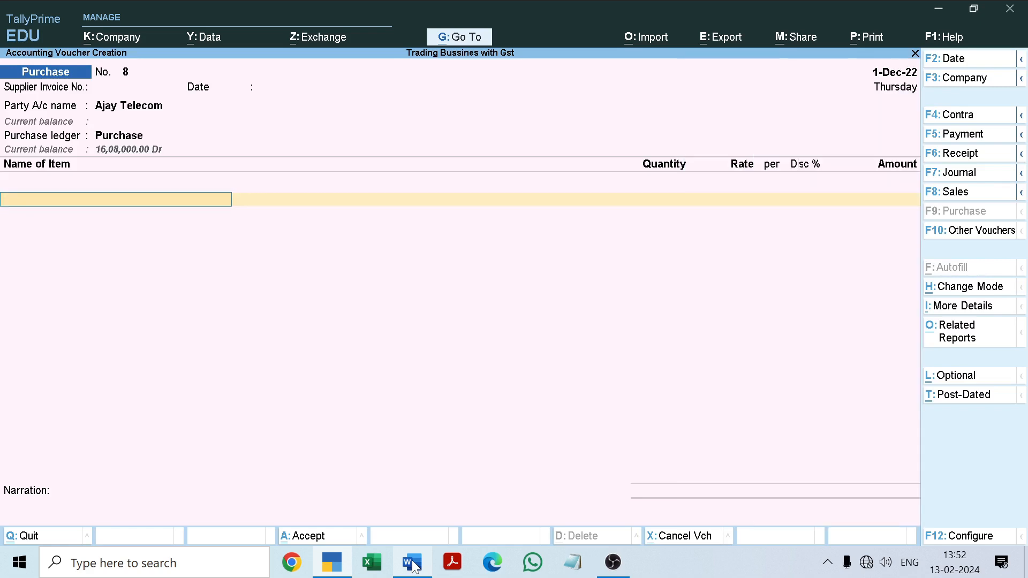
# Look up the first item of transaction 42 in Word and add Galaxy A24 with 5 Nos in the Radha Nagar godown.
pyautogui.click(413, 563)
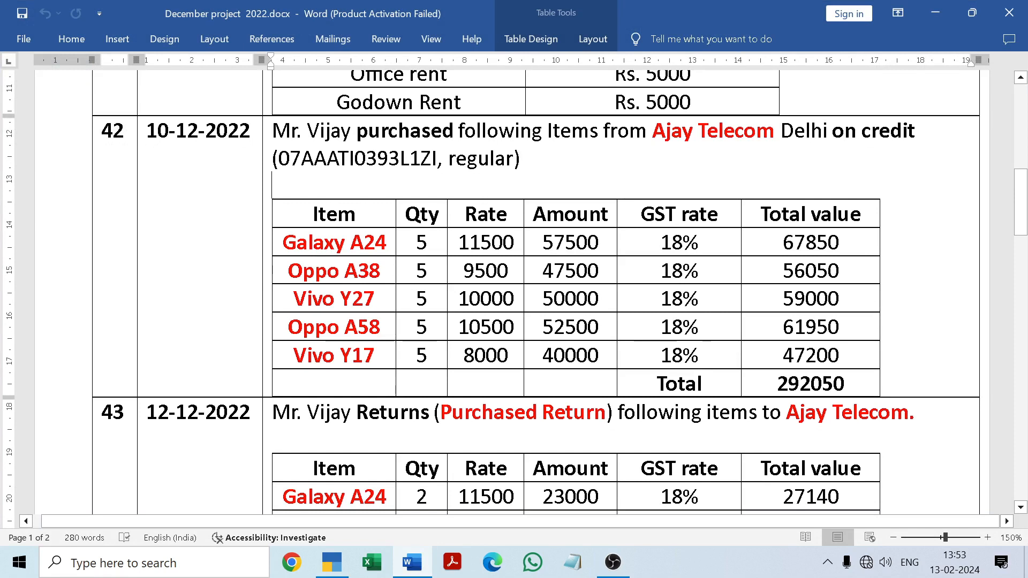
pyautogui.click(413, 567)
pyautogui.write('Galaxy A24')
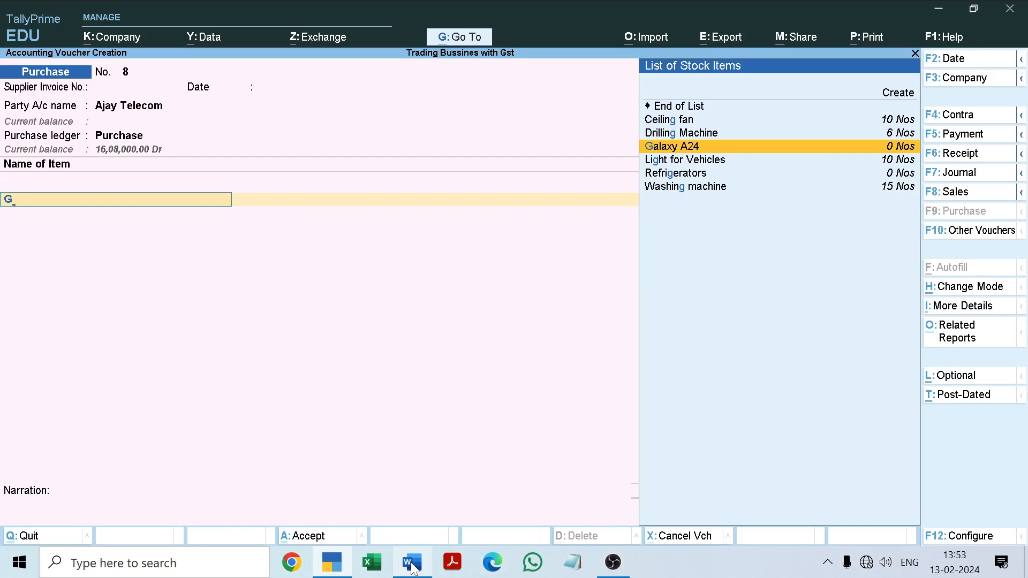
pyautogui.press('Return')
pyautogui.write('R')
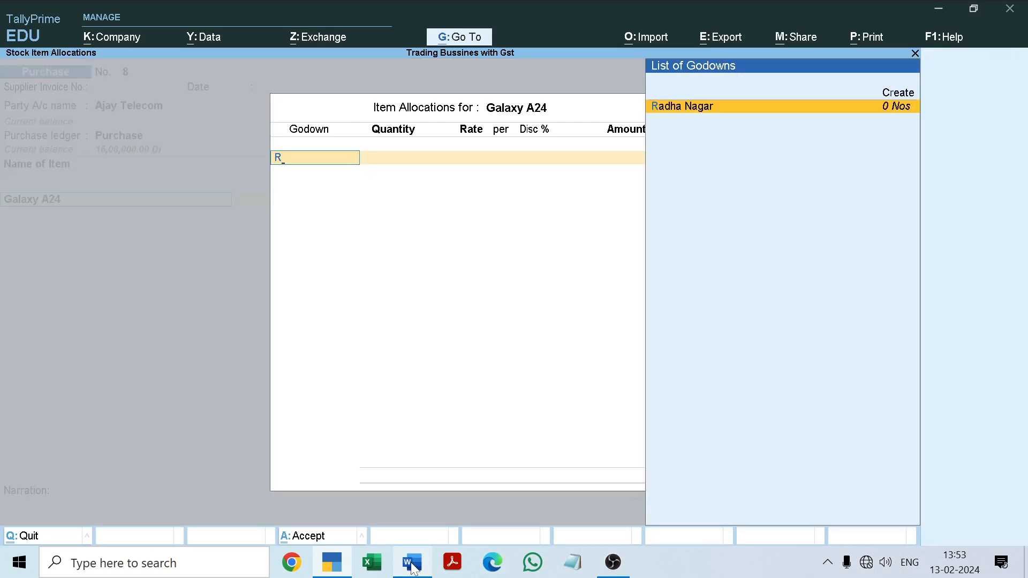
pyautogui.press('Return')
pyautogui.write('5')
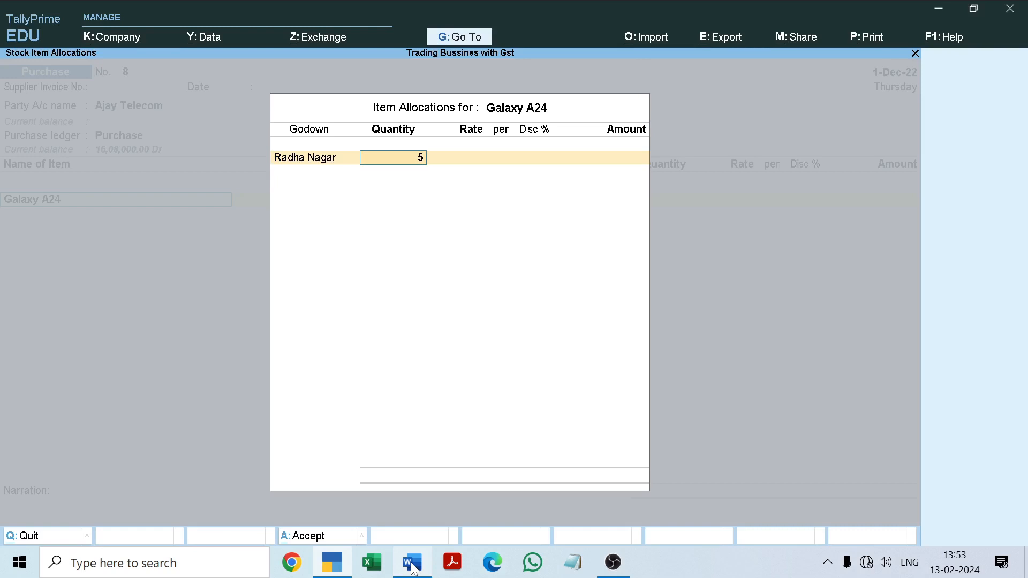
pyautogui.press('Return')
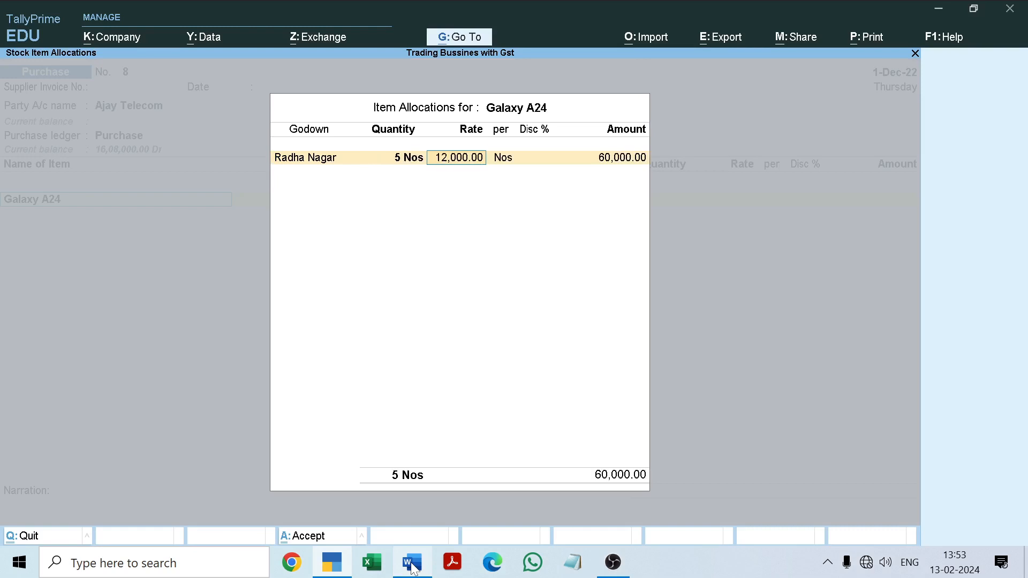
# Check the Galaxy A24 rate in the Word document, set it to 11,500 in TallyPrime and close the item allocation.
pyautogui.click(414, 569)
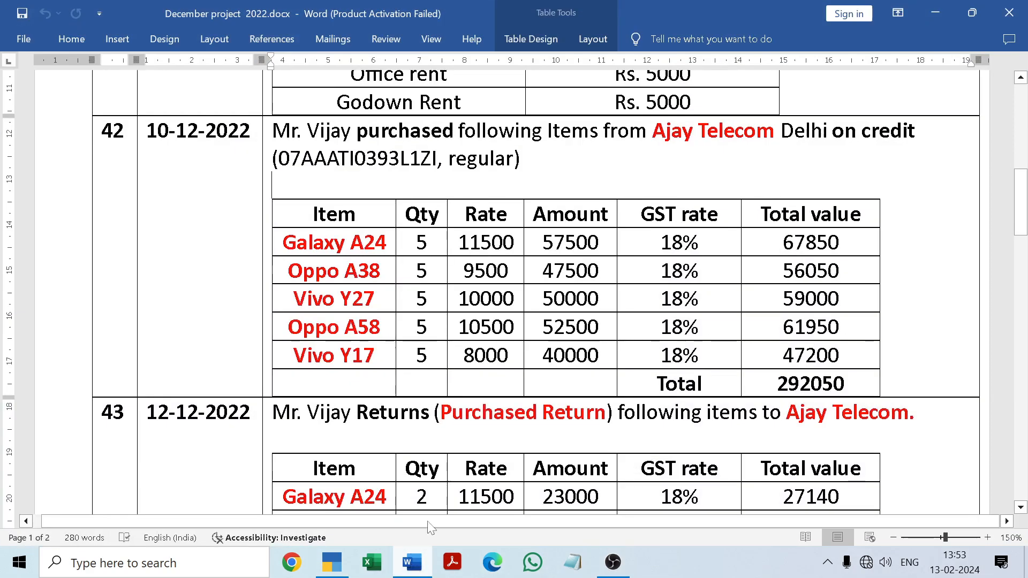
pyautogui.moveTo(410, 570)
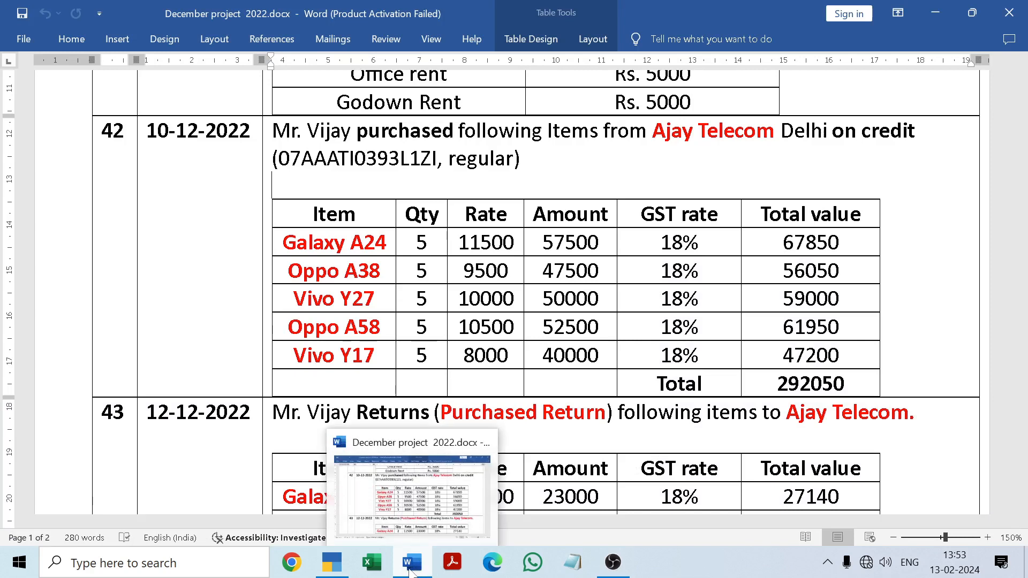
pyautogui.click(410, 571)
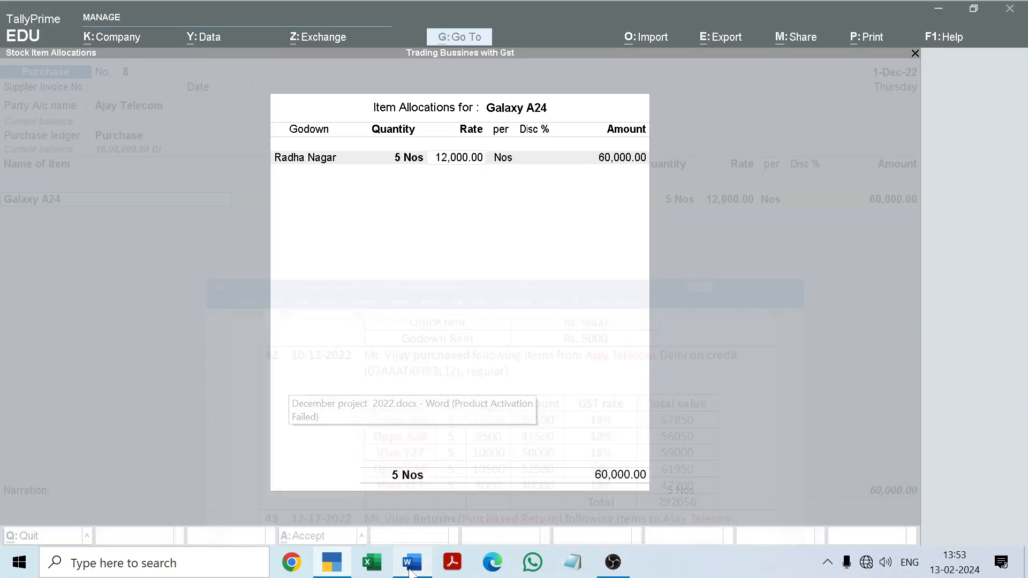
pyautogui.write('11')
pyautogui.write('500')
pyautogui.press('Return')
pyautogui.press('Return')
pyautogui.press('Return')
pyautogui.press('Return')
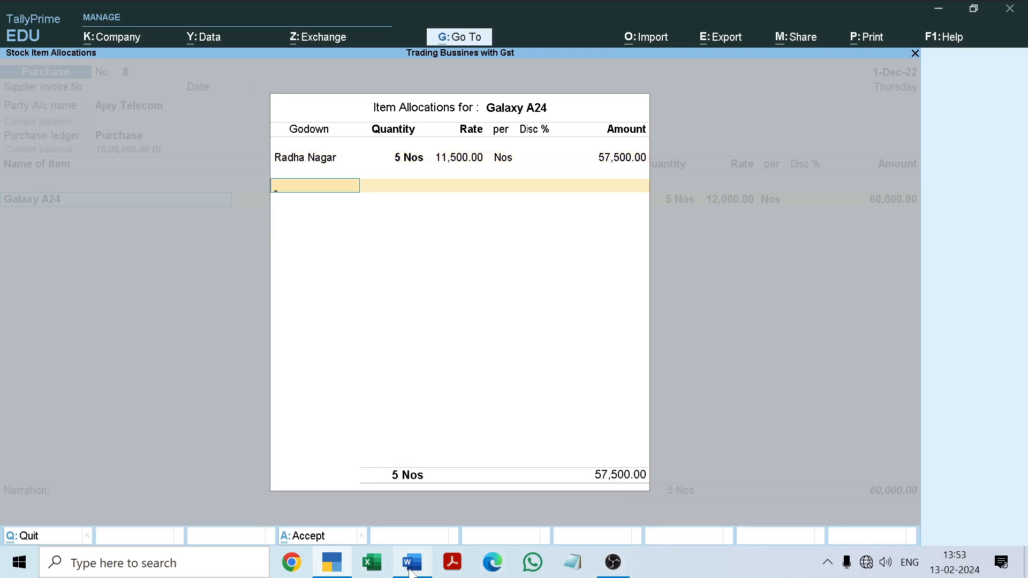
pyautogui.press('Return')
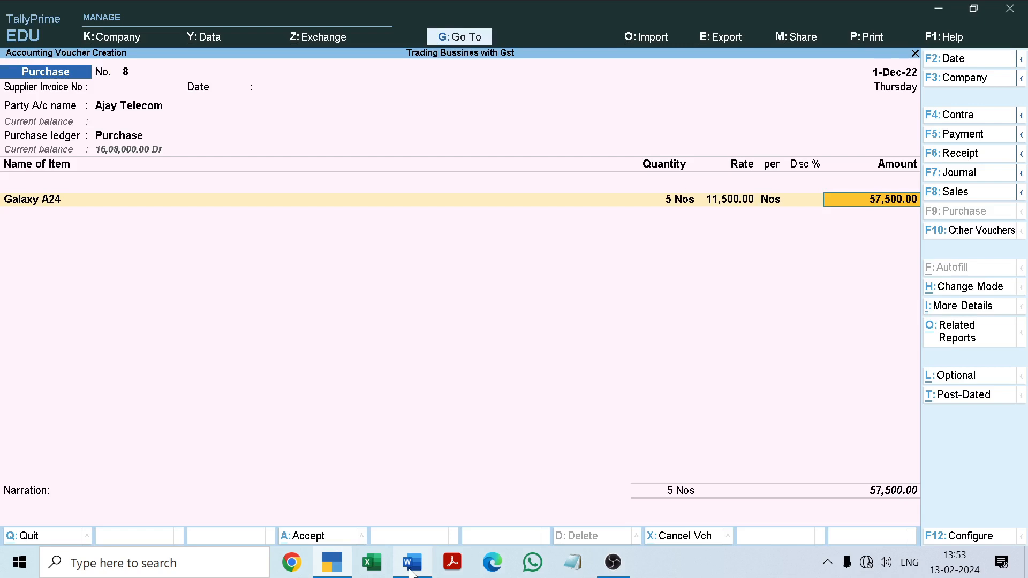
# Accept the Galaxy A24 amount and keep its GST rate and HSN/SAC details as per Masters/Company.
pyautogui.press('Return')
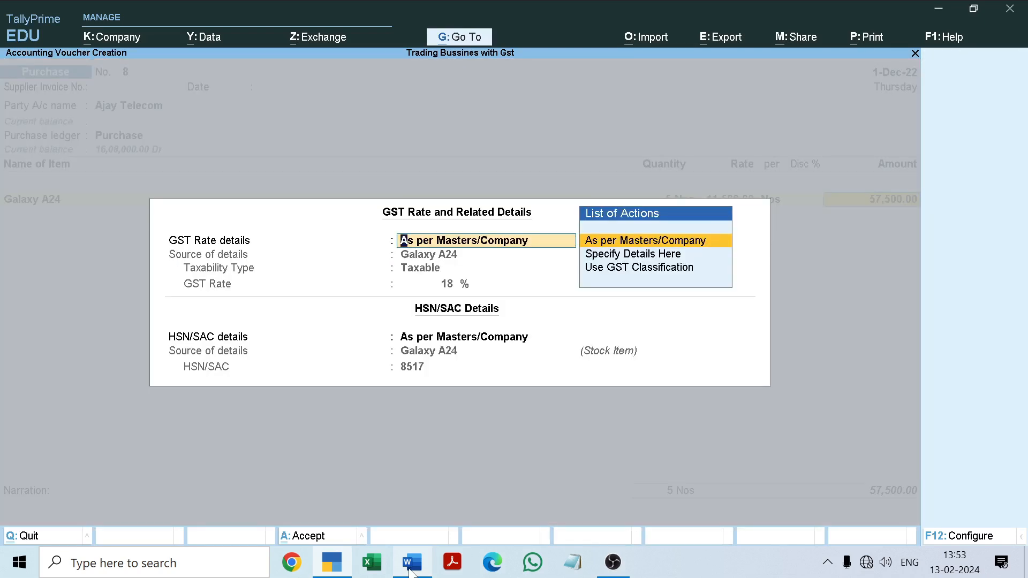
pyautogui.press('Return')
pyautogui.press('Return')
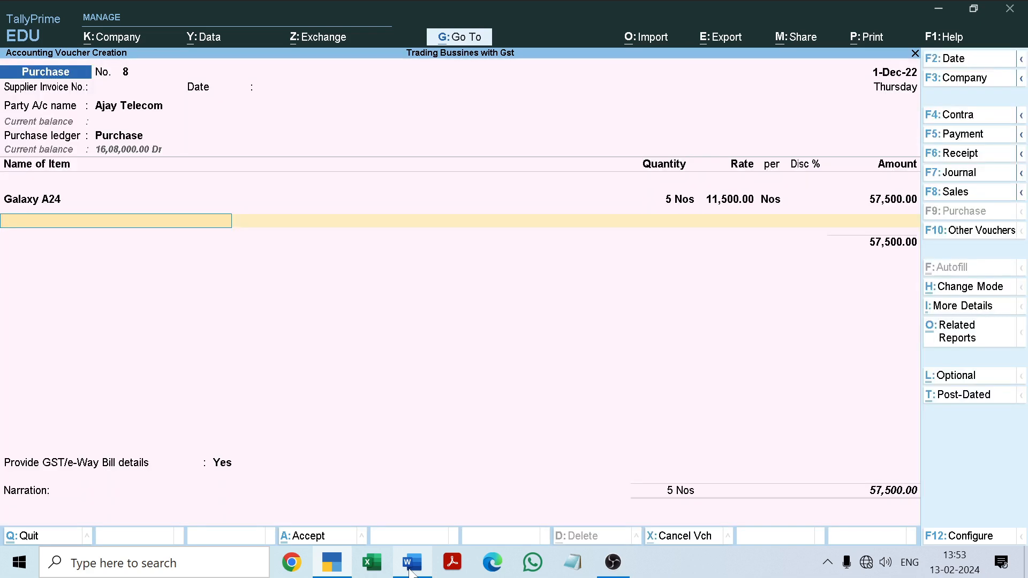
# Look up the second item in Word and add Oppo A38 with 5 Nos in the Radha Nagar godown.
pyautogui.click(410, 569)
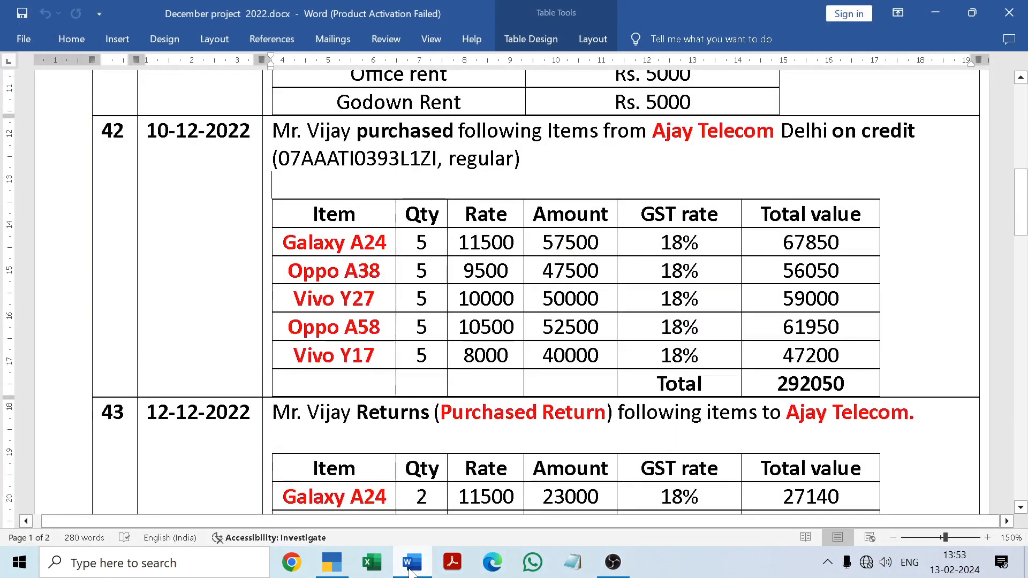
pyautogui.click(411, 569)
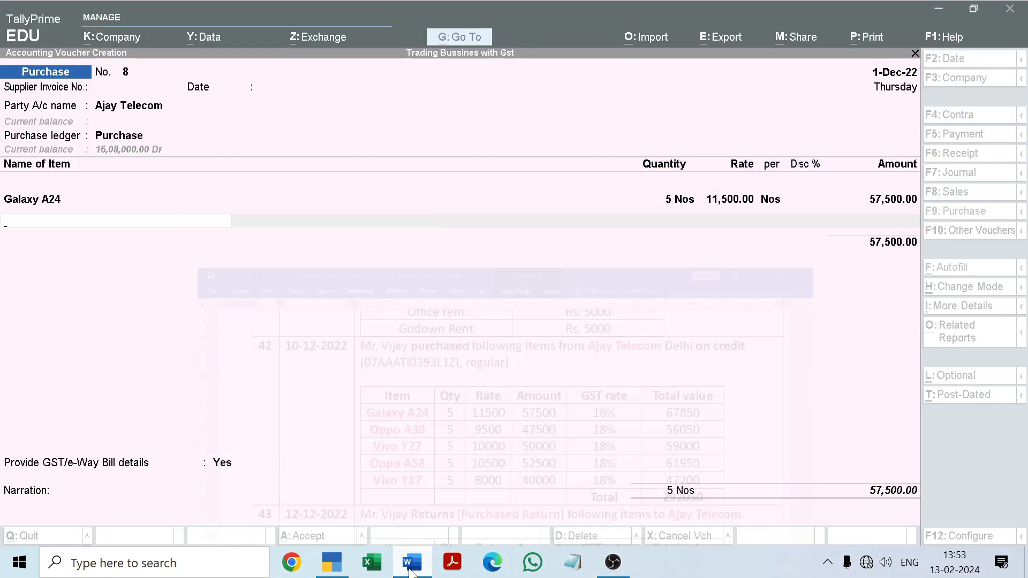
pyautogui.write('Op')
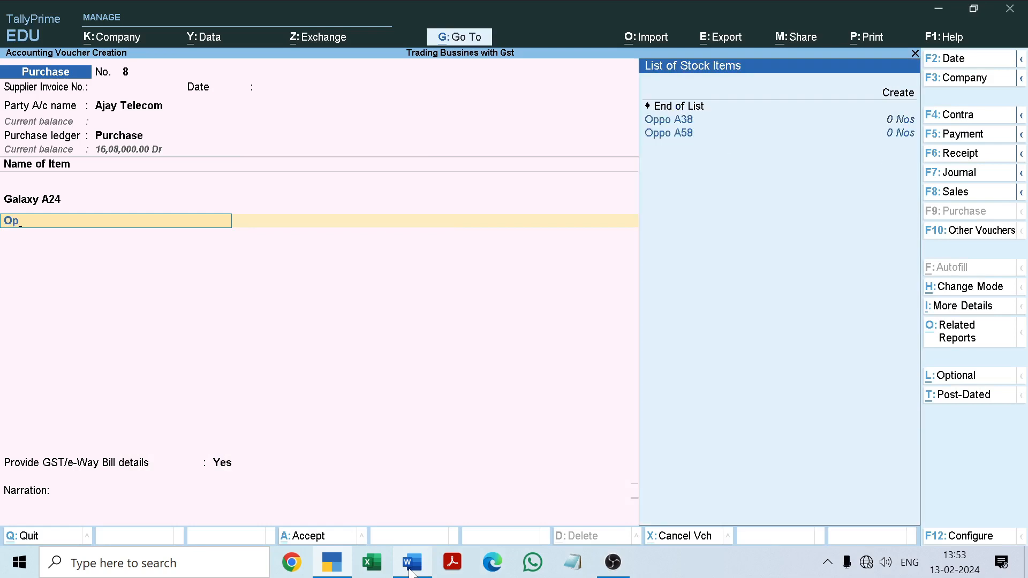
pyautogui.press('Return')
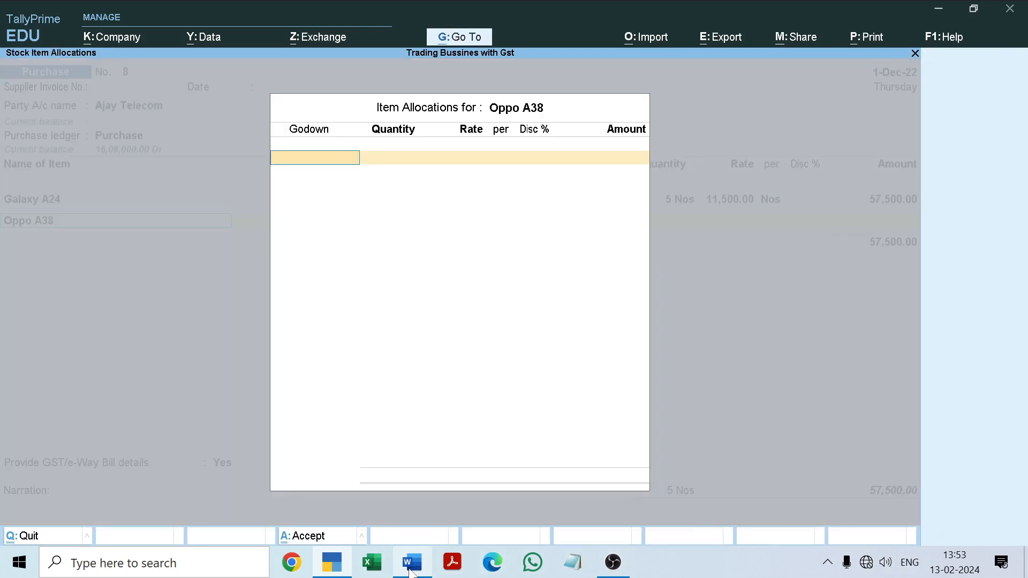
pyautogui.press('Return')
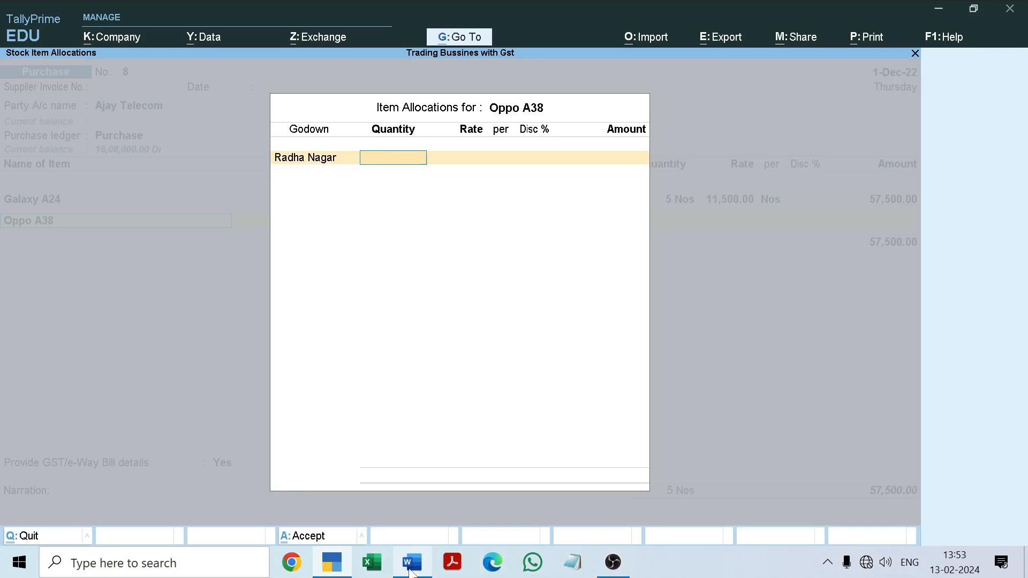
pyautogui.write('5')
pyautogui.press('Return')
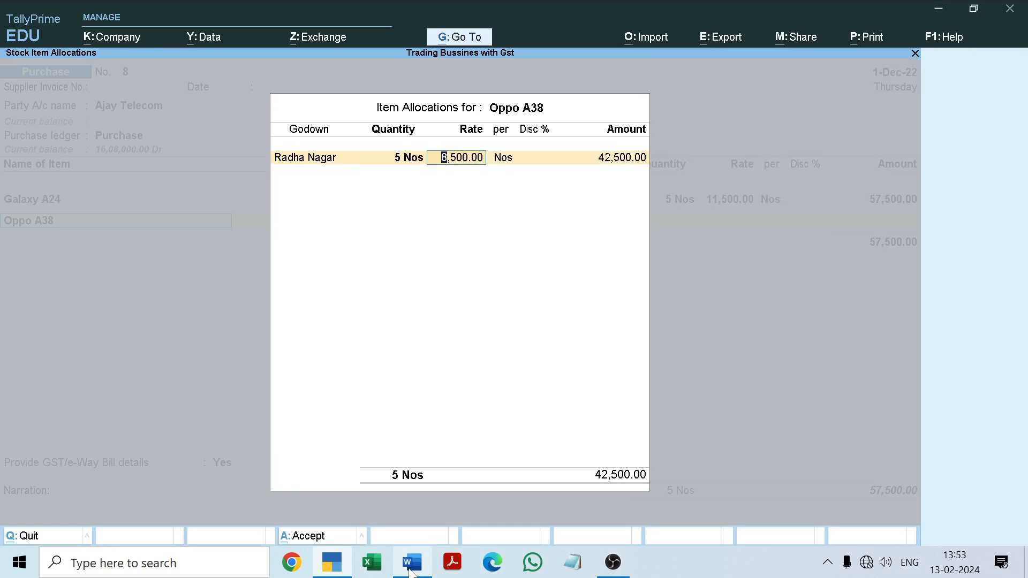
pyautogui.press('Return')
# Check the Oppo A38 rate in the Word document, set it to 9,500 in TallyPrime and close the item allocation.
pyautogui.click(410, 571)
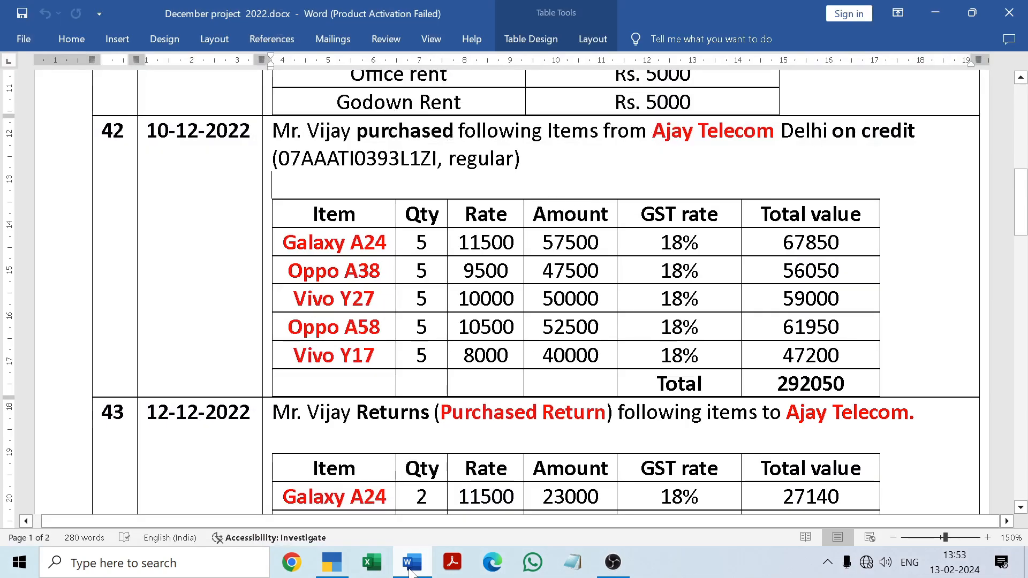
pyautogui.click(410, 571)
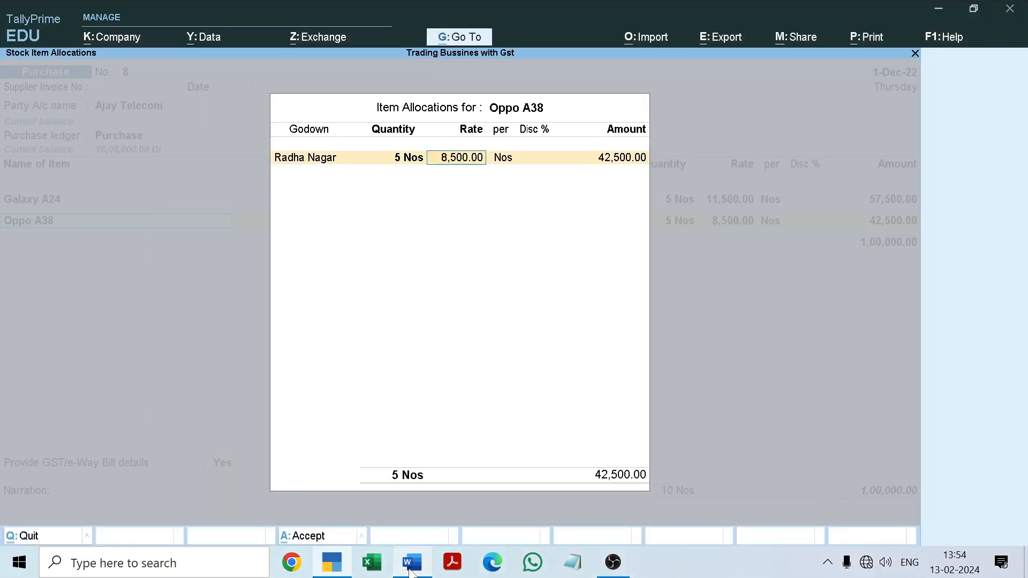
pyautogui.write('9')
pyautogui.write('4')
pyautogui.press('BackSpace')
pyautogui.write('500')
pyautogui.press('Return')
pyautogui.press('Return')
pyautogui.press('Return')
pyautogui.press('Return')
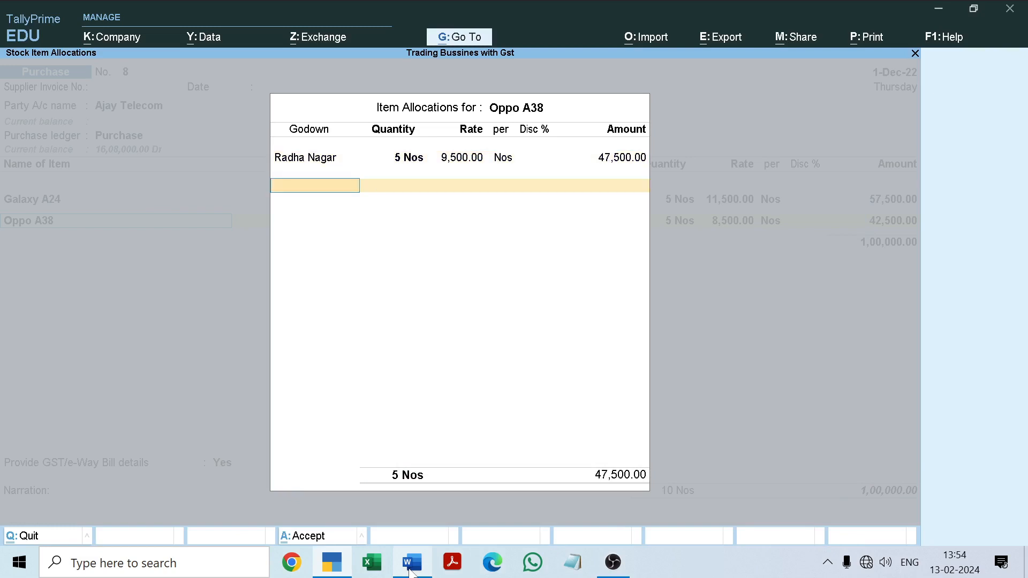
pyautogui.press('Return')
# Accept the Oppo A38 amount and keep its GST rate and HSN/SAC details as per Masters/Company.
pyautogui.press('Return')
pyautogui.press('Return')
pyautogui.press('Return')
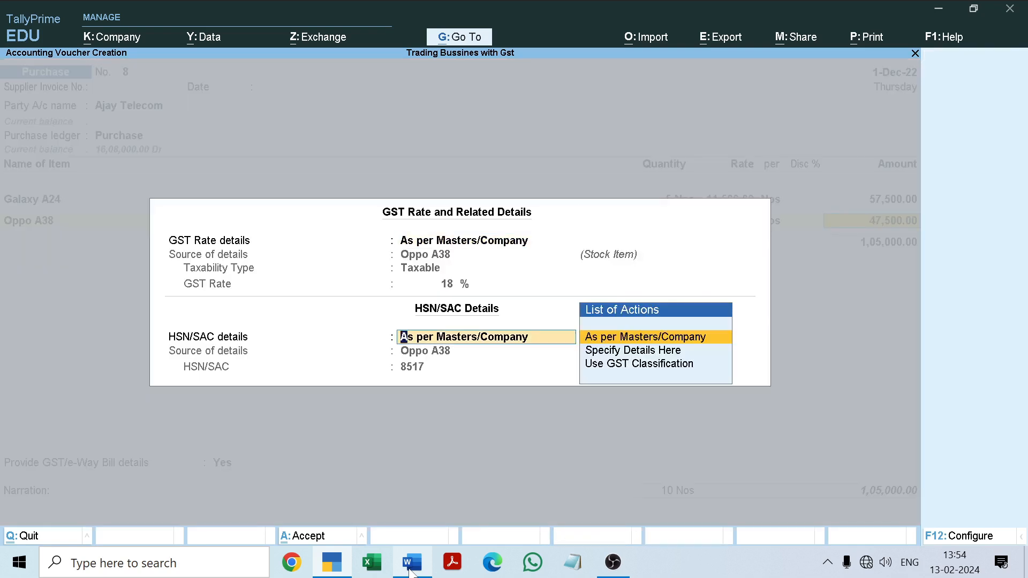
# Look up the third item in Word and add Vivo Y27 with 5 Nos in the Radha Nagar godown.
pyautogui.click(410, 572)
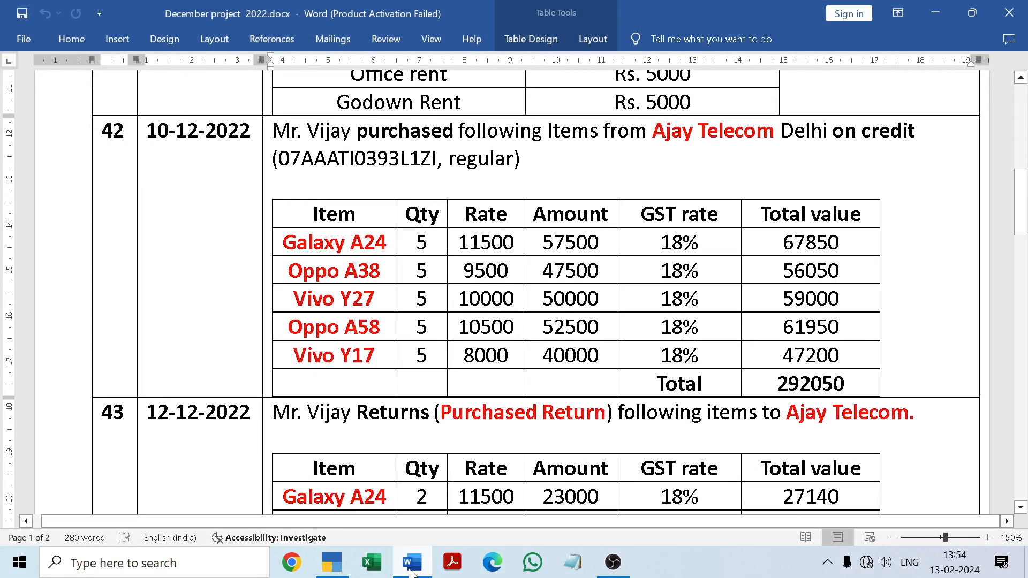
pyautogui.click(410, 572)
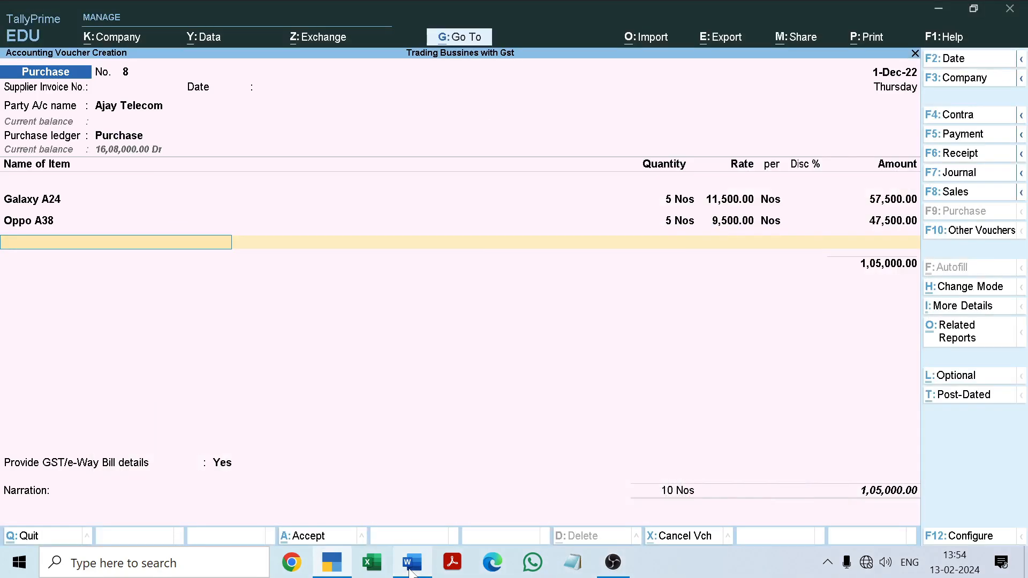
pyautogui.write('Vi')
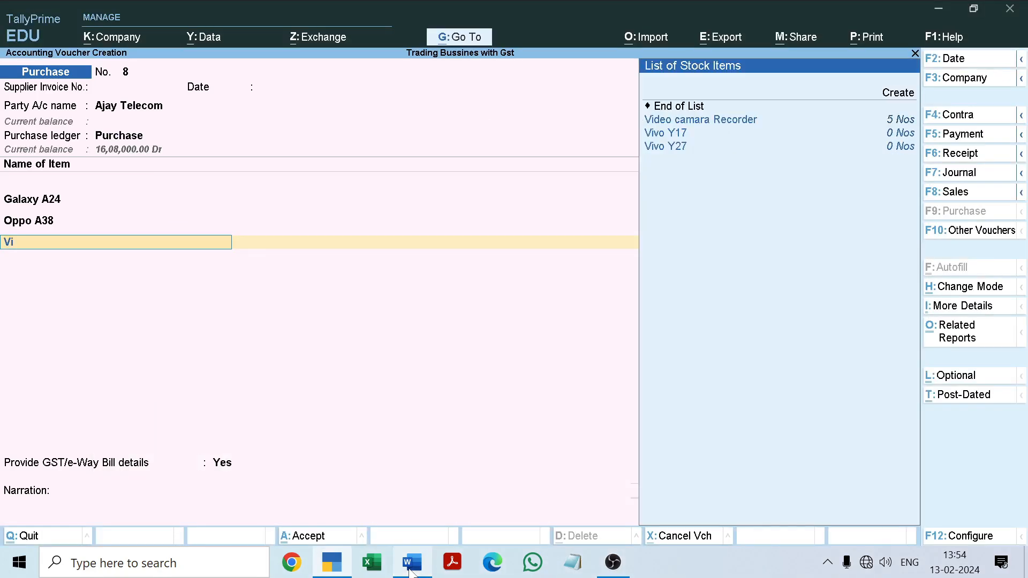
pyautogui.press('Down')
pyautogui.press('Down')
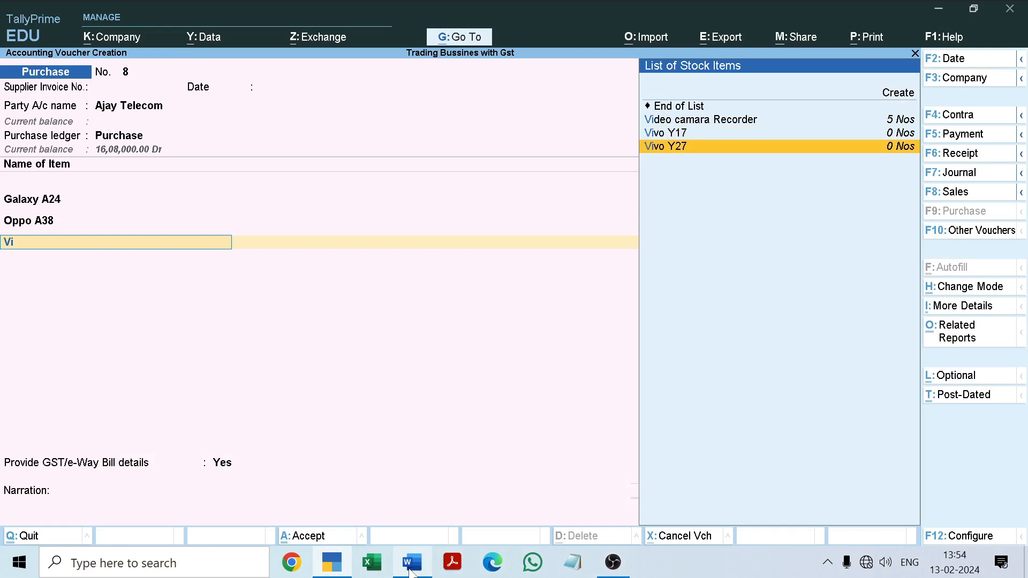
pyautogui.press('Return')
pyautogui.write('R')
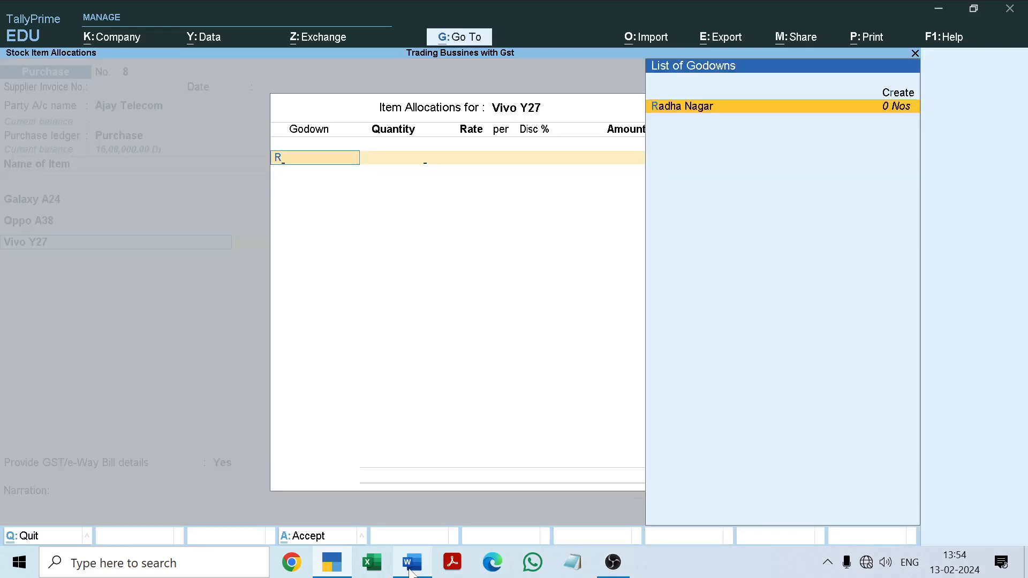
pyautogui.press('Return')
pyautogui.write('5')
pyautogui.press('Return')
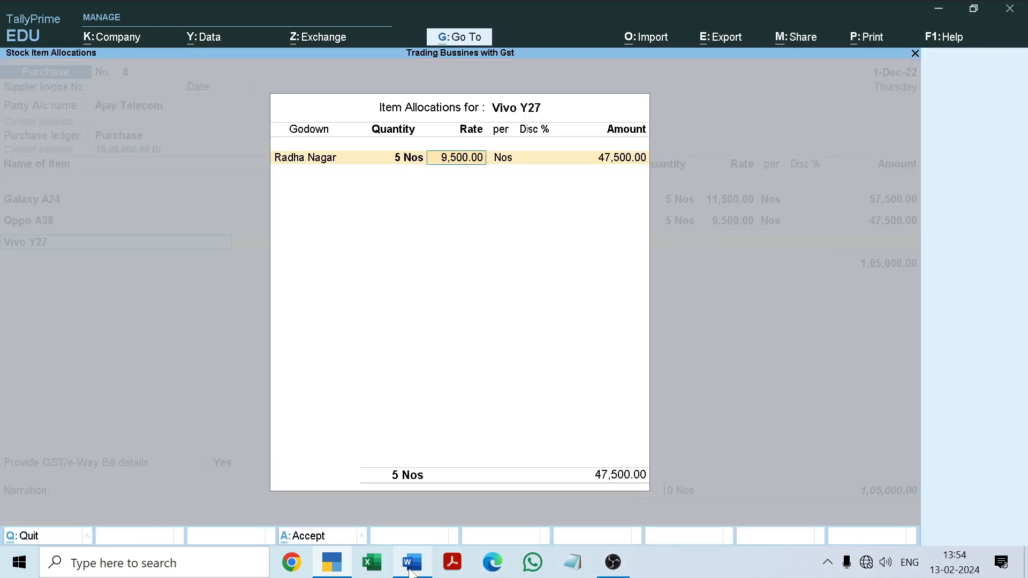
# Check the Vivo Y27 rate in the Word document, enter 1,00,000 as its rate in TallyPrime and close the item allocation.
pyautogui.click(411, 568)
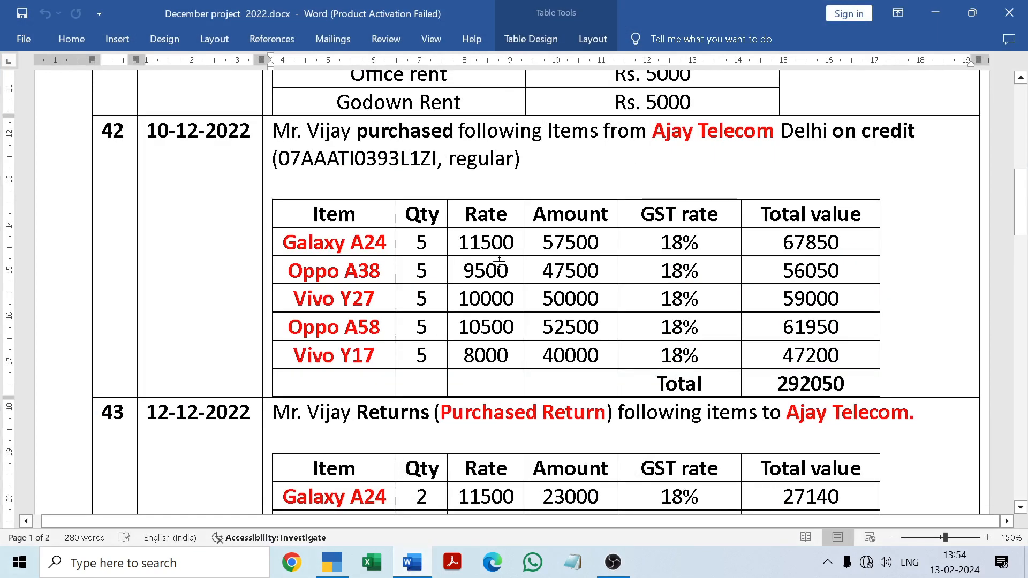
pyautogui.click(419, 569)
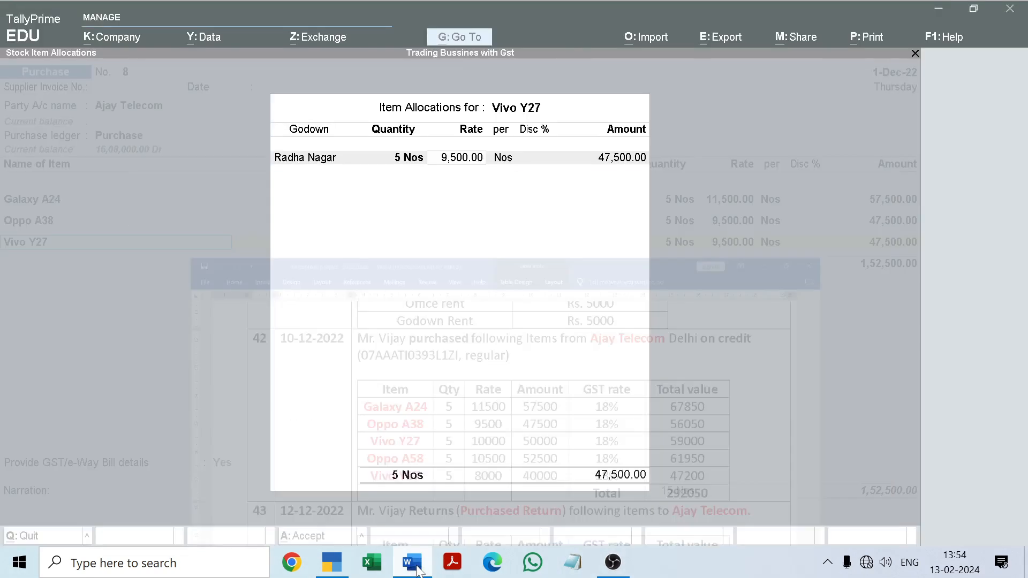
pyautogui.write('10000')
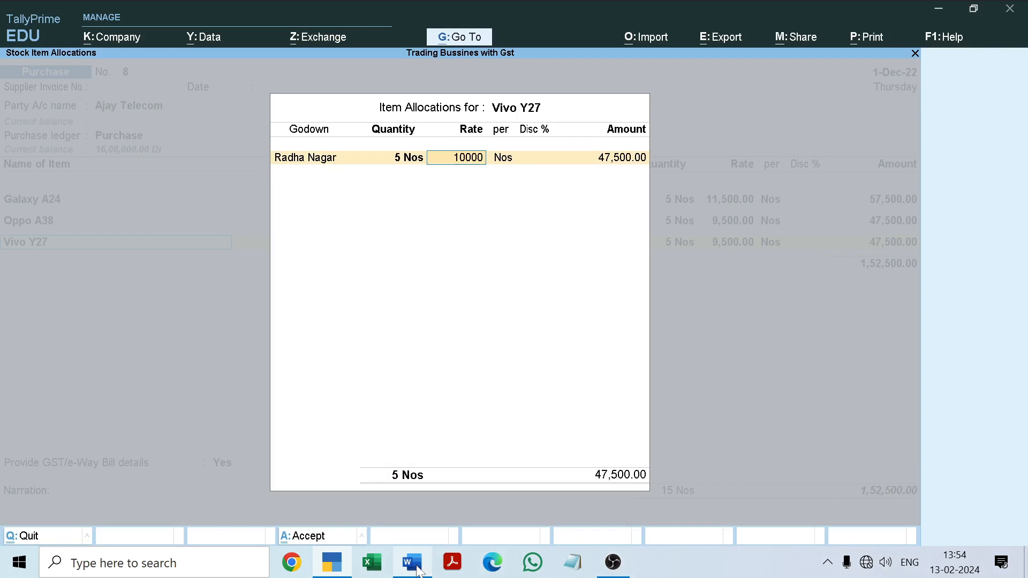
pyautogui.write('0')
pyautogui.press('Return')
pyautogui.press('Return')
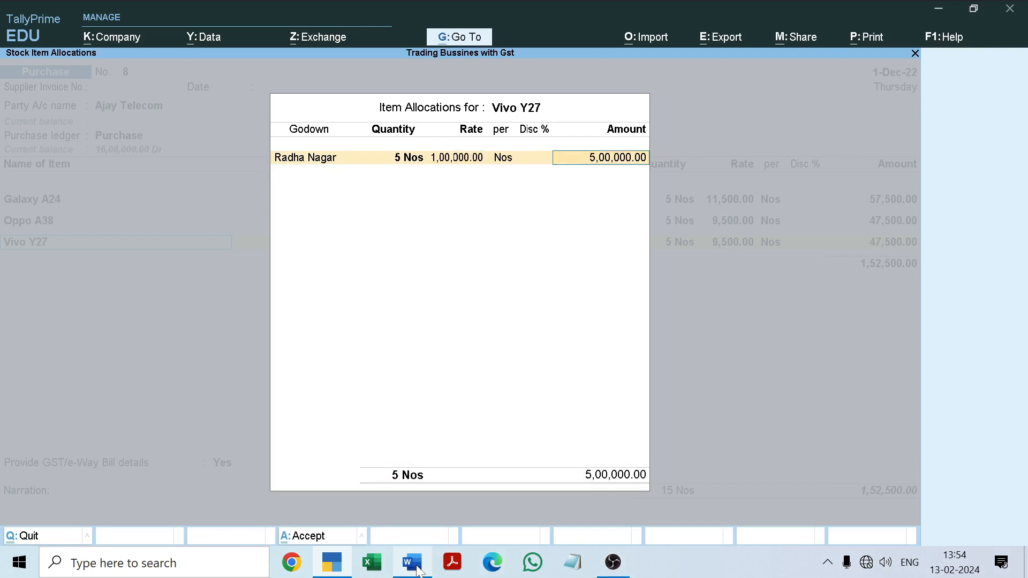
pyautogui.press('Return')
pyautogui.press('Return')
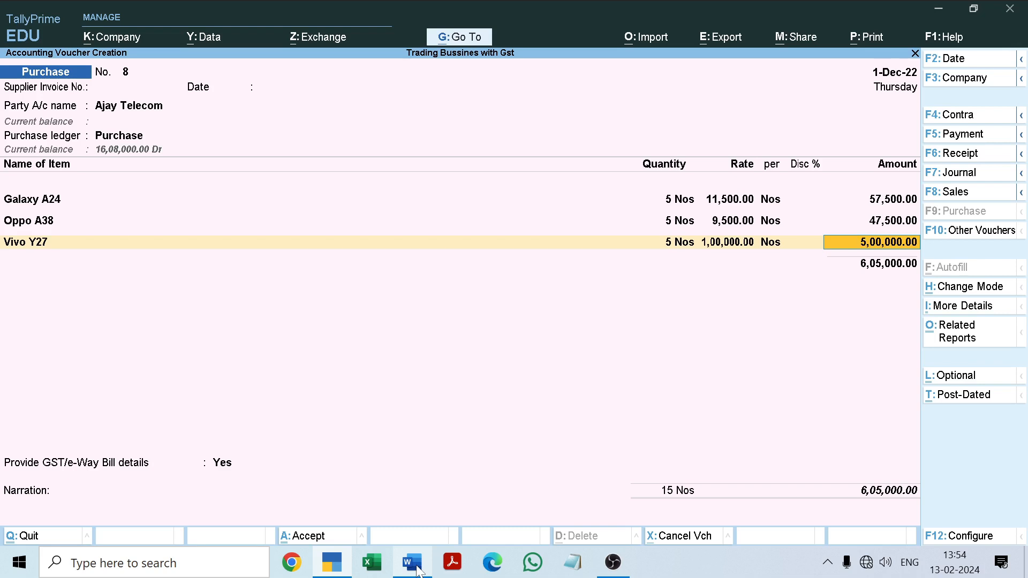
# Reopen the Vivo Y27 item allocation, correct the rate to 10,000 and accept the item line.
pyautogui.press('BackSpace')
pyautogui.press('BackSpace')
pyautogui.press('BackSpace')
pyautogui.press('BackSpace')
pyautogui.press('BackSpace')
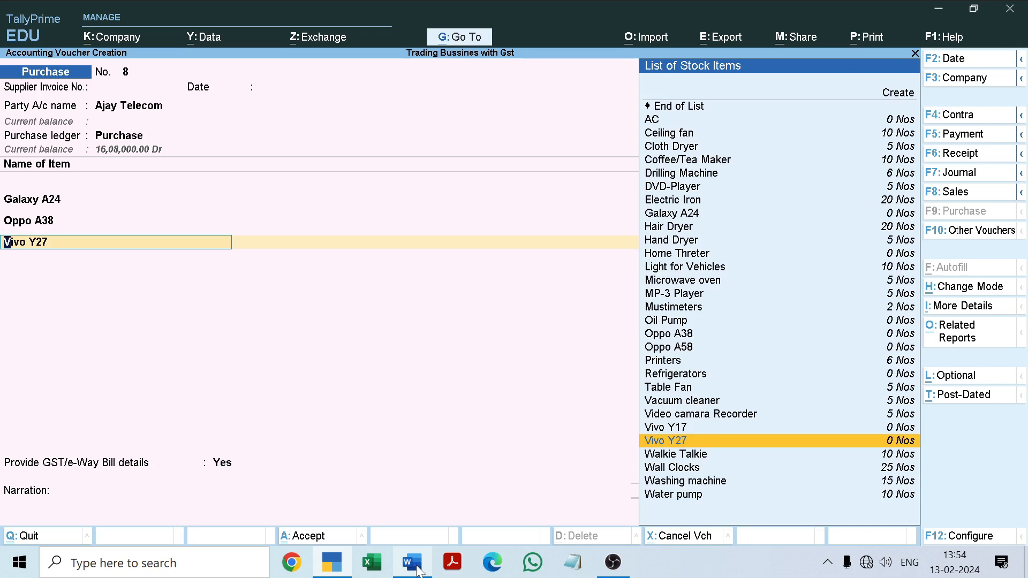
pyautogui.press('Return')
pyautogui.press('Return')
pyautogui.press('Return')
pyautogui.write('10000')
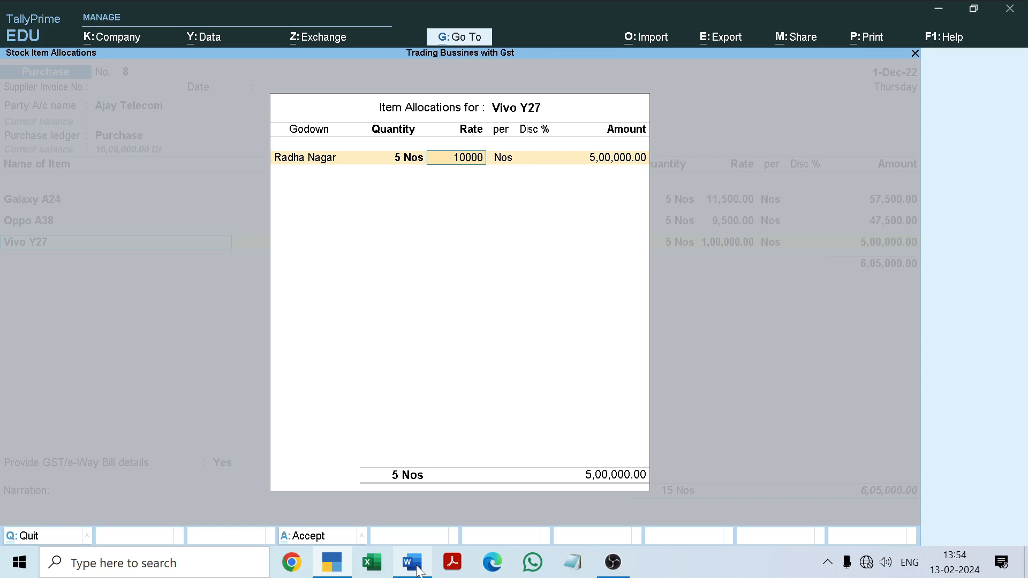
pyautogui.press('Return')
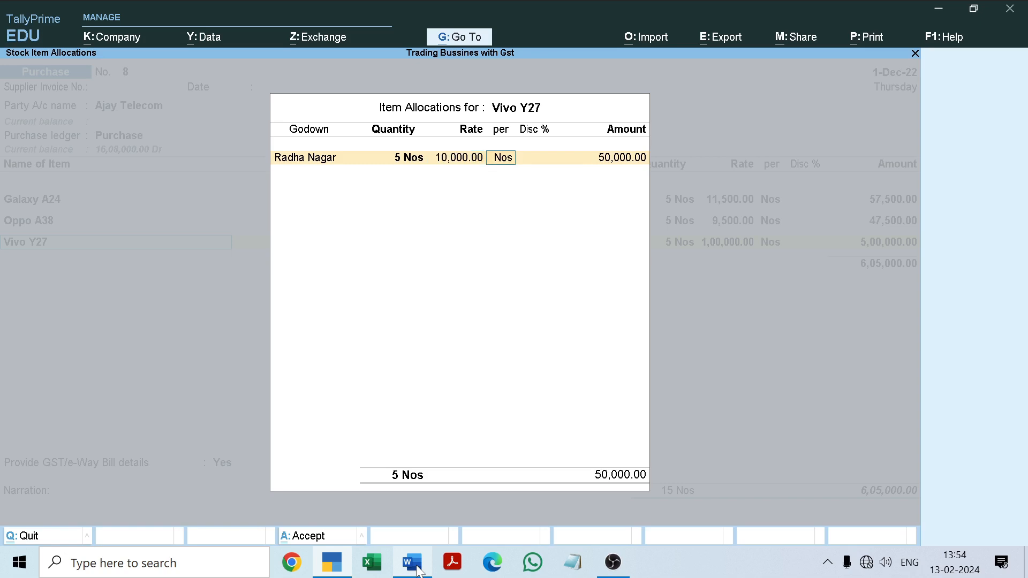
pyautogui.press('Return')
pyautogui.press('Return')
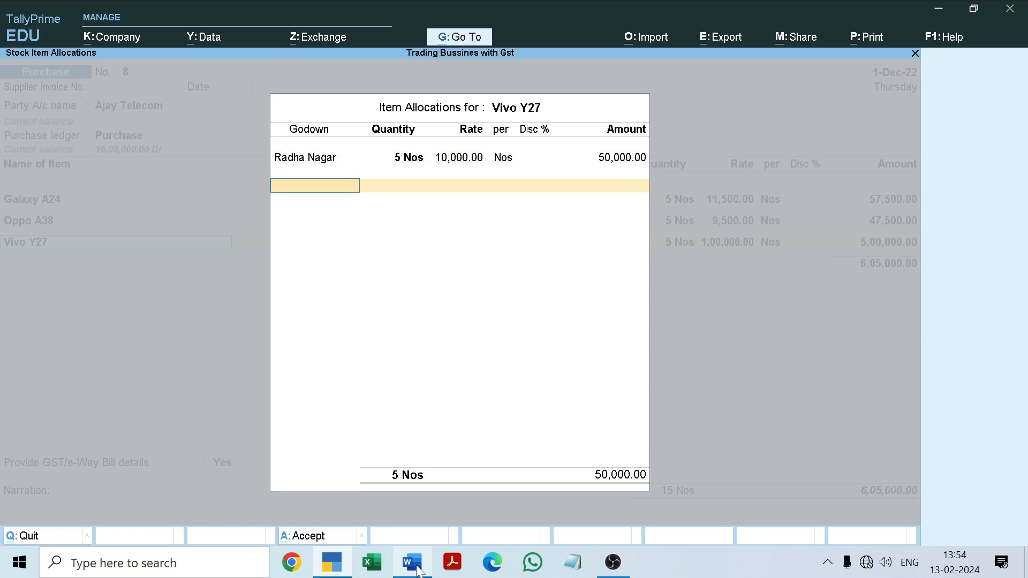
pyautogui.press('Return')
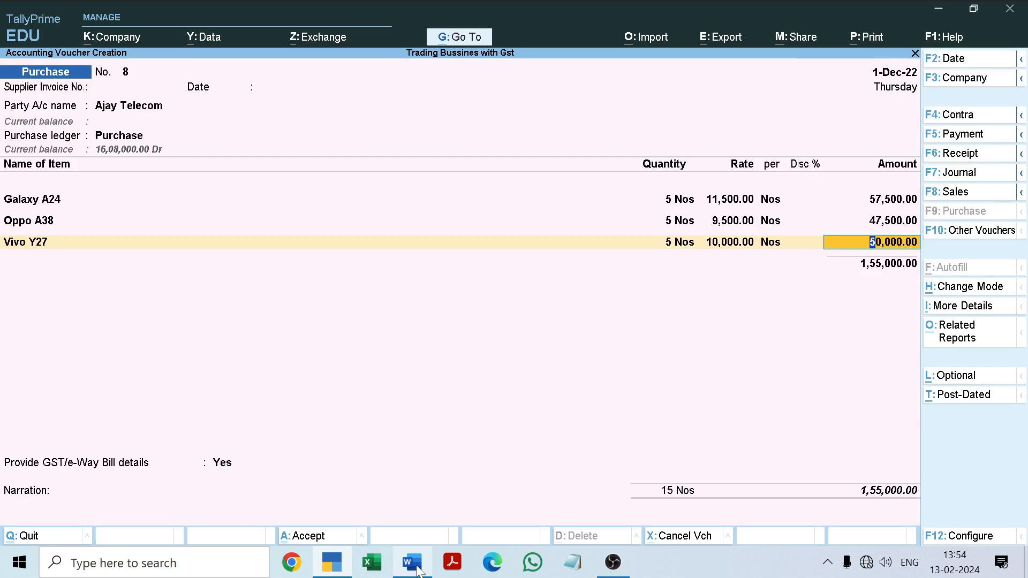
pyautogui.press('Return')
pyautogui.press('Return')
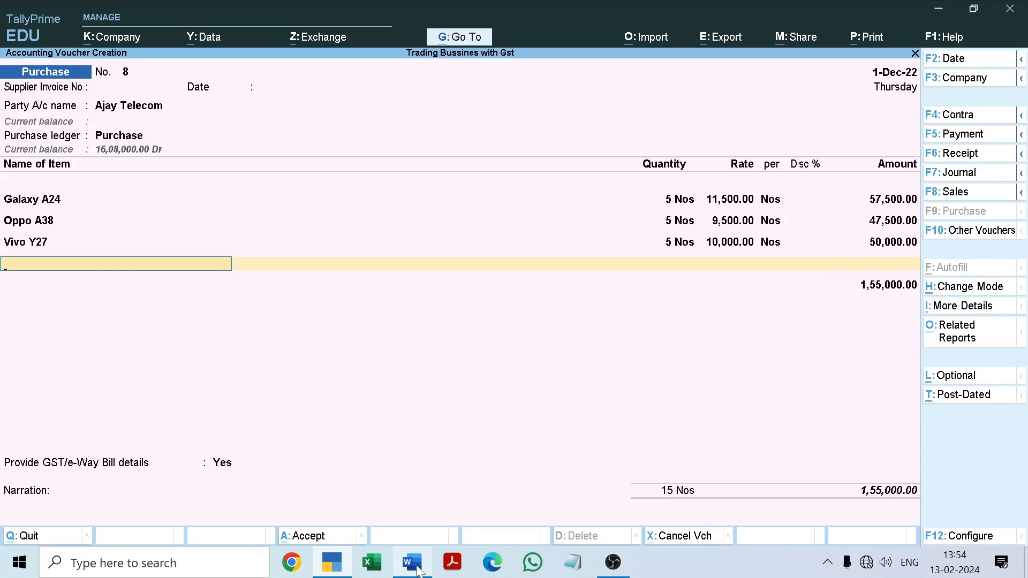
# Look up the fourth item in Word and add Oppo A58 with 5 Nos in the Radha Nagar godown.
pyautogui.click(419, 572)
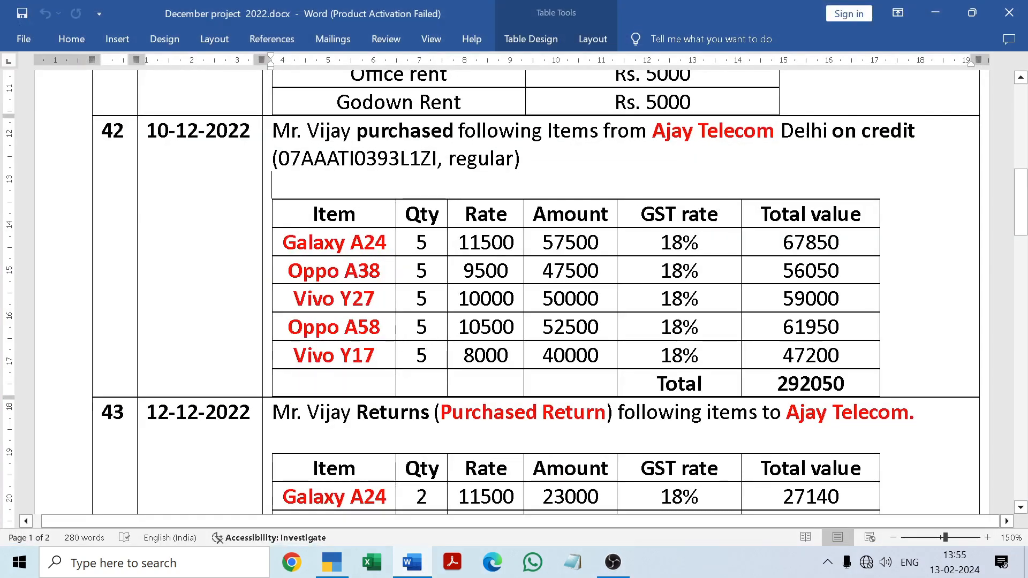
pyautogui.click(415, 571)
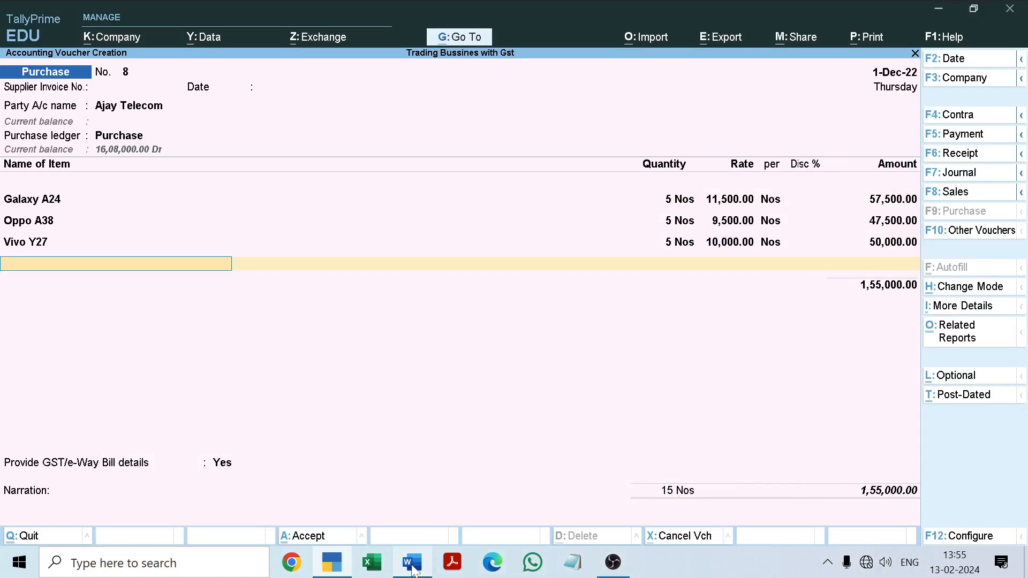
pyautogui.write('op')
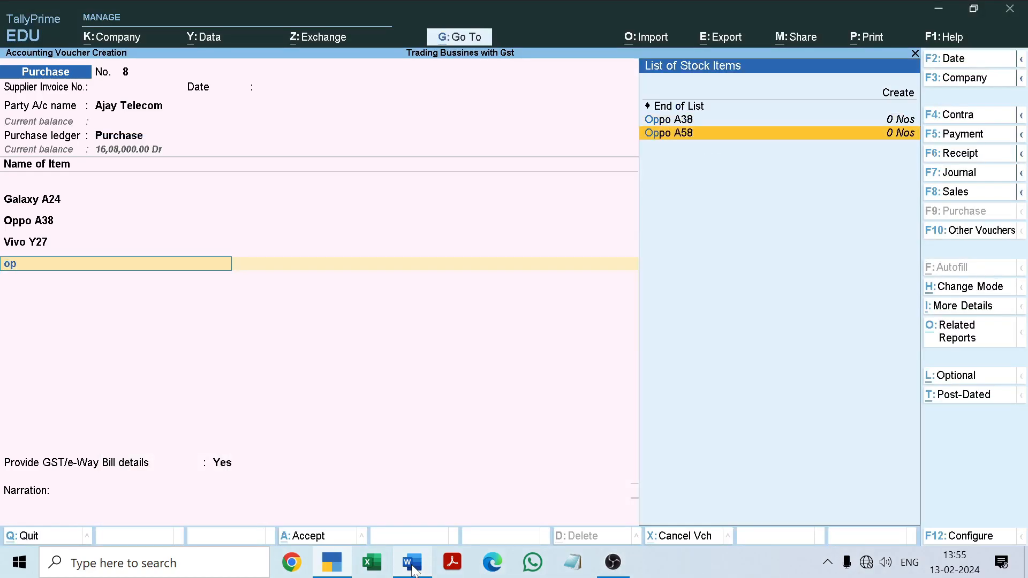
pyautogui.press('Return')
pyautogui.write('R')
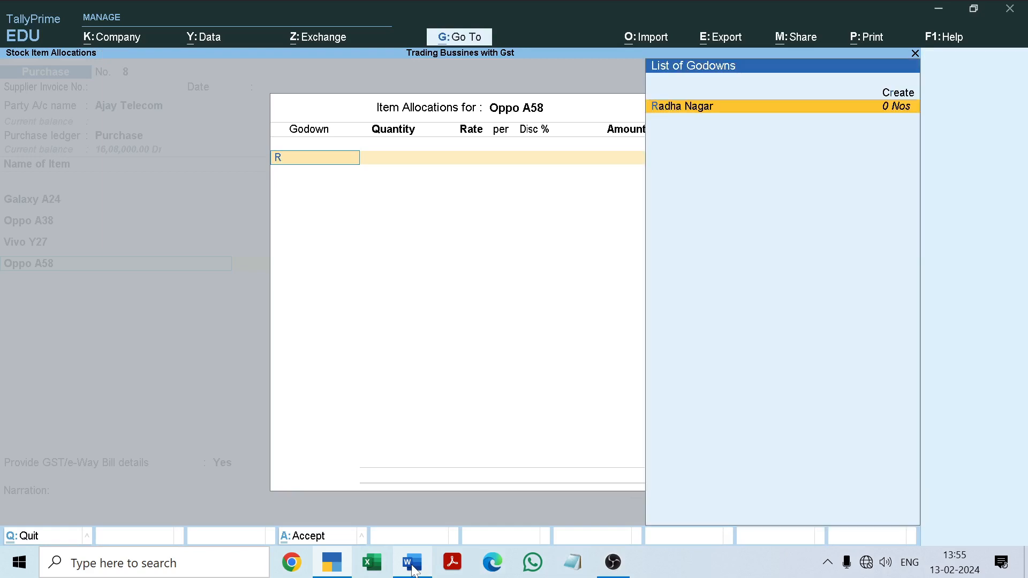
pyautogui.press('Return')
pyautogui.write('5')
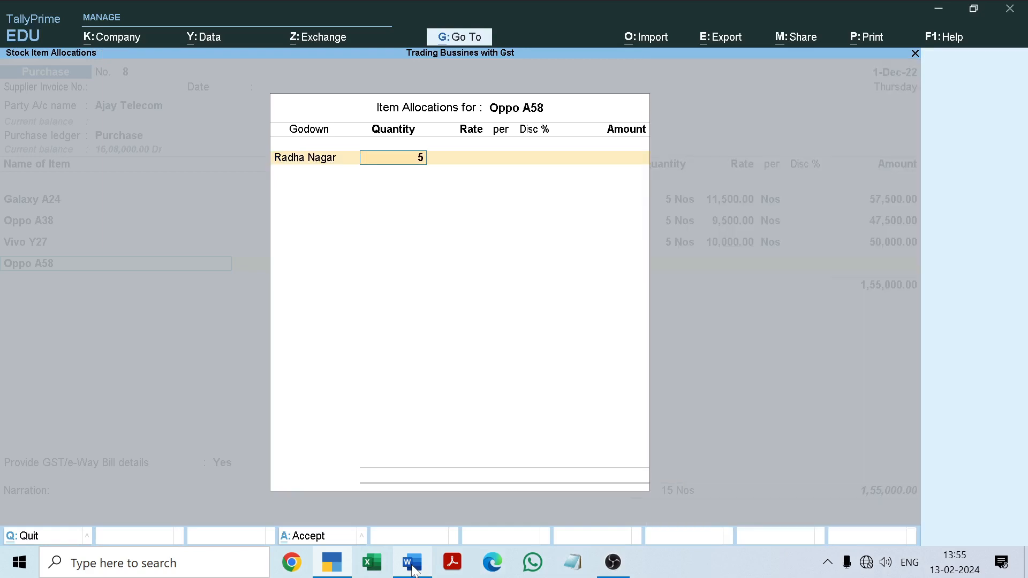
pyautogui.press('Return')
# Check the Oppo A58 rate in the Word document, set it to 10,500 in TallyPrime and accept the item line.
pyautogui.click(414, 564)
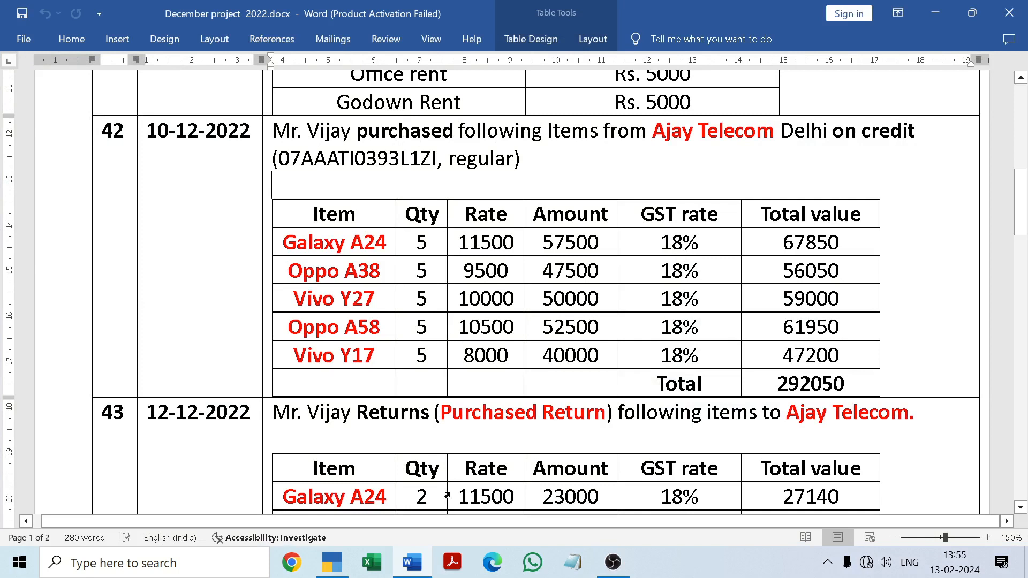
pyautogui.click(413, 562)
pyautogui.write('10500')
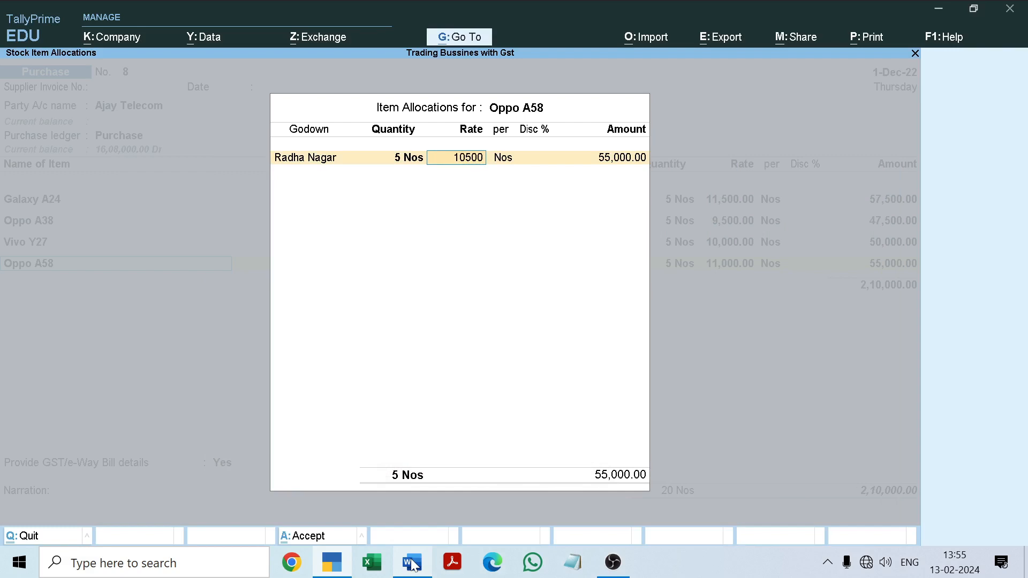
pyautogui.press('Return')
pyautogui.press('Return')
pyautogui.press('Return')
pyautogui.press('Return')
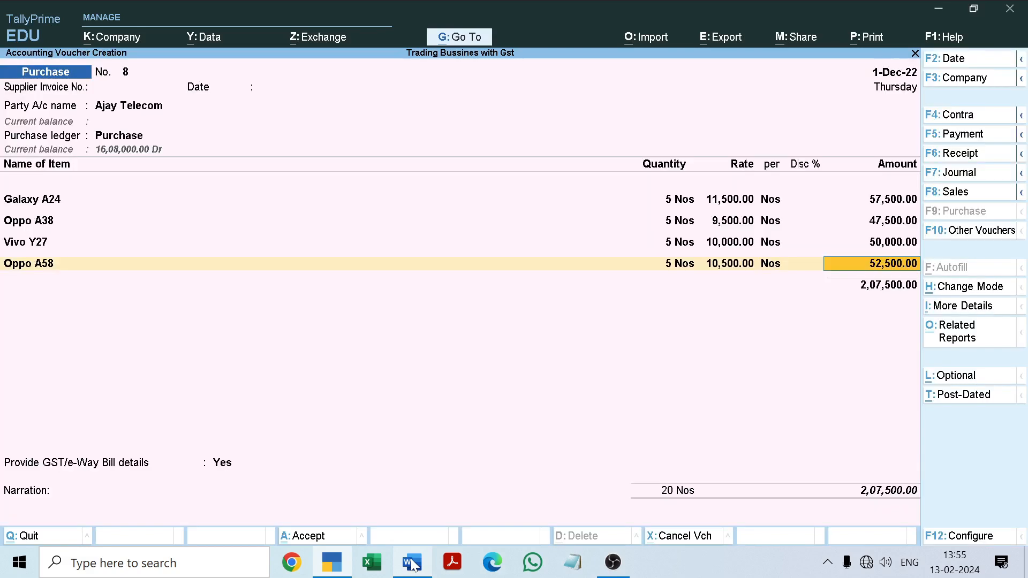
pyautogui.press('Return')
pyautogui.press('Return')
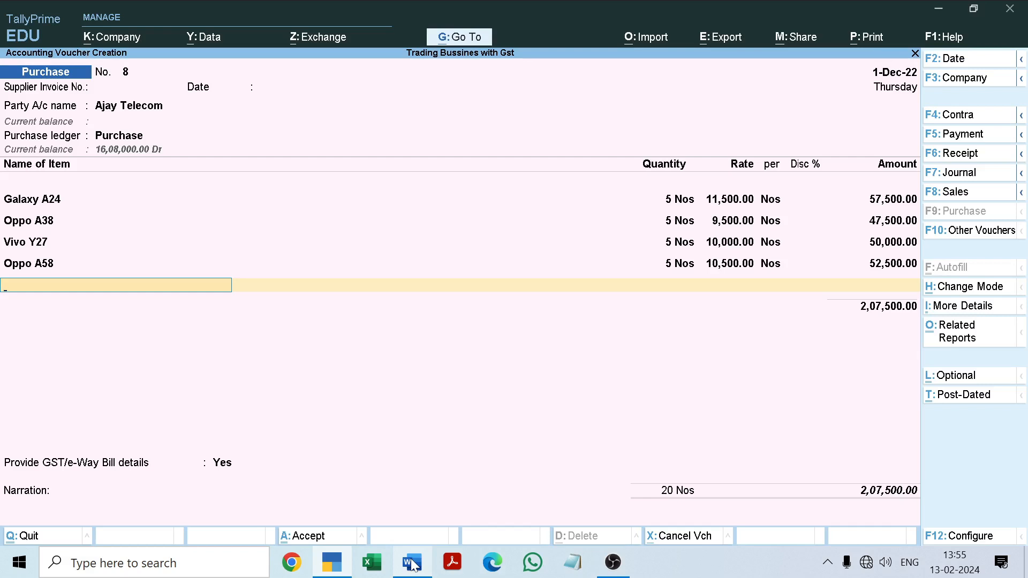
# Look up the fifth item in Word and add Vivo Y17 with 5 Nos in the Radha Nagar godown.
pyautogui.click(413, 564)
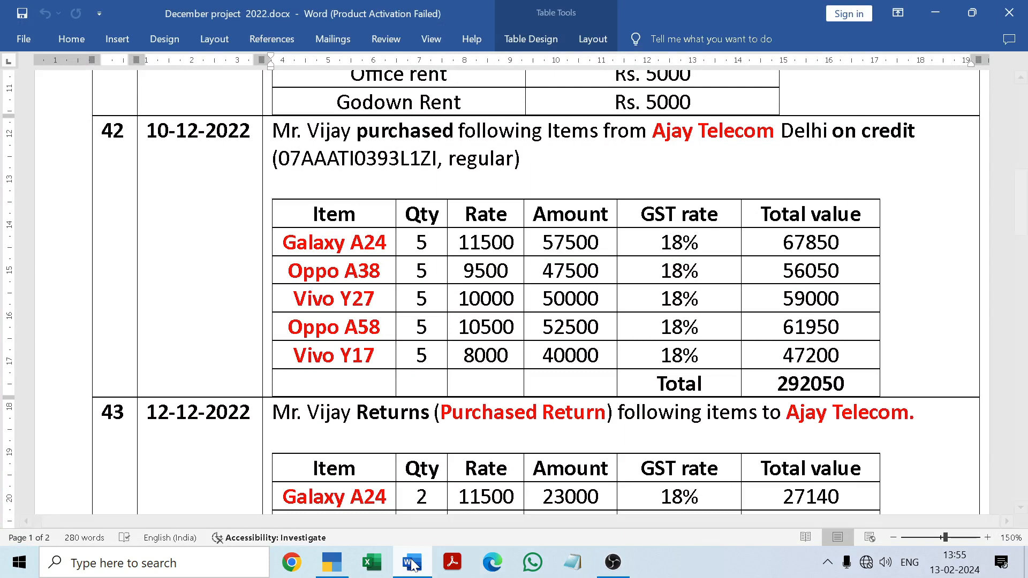
pyautogui.click(413, 563)
pyautogui.write('Vi')
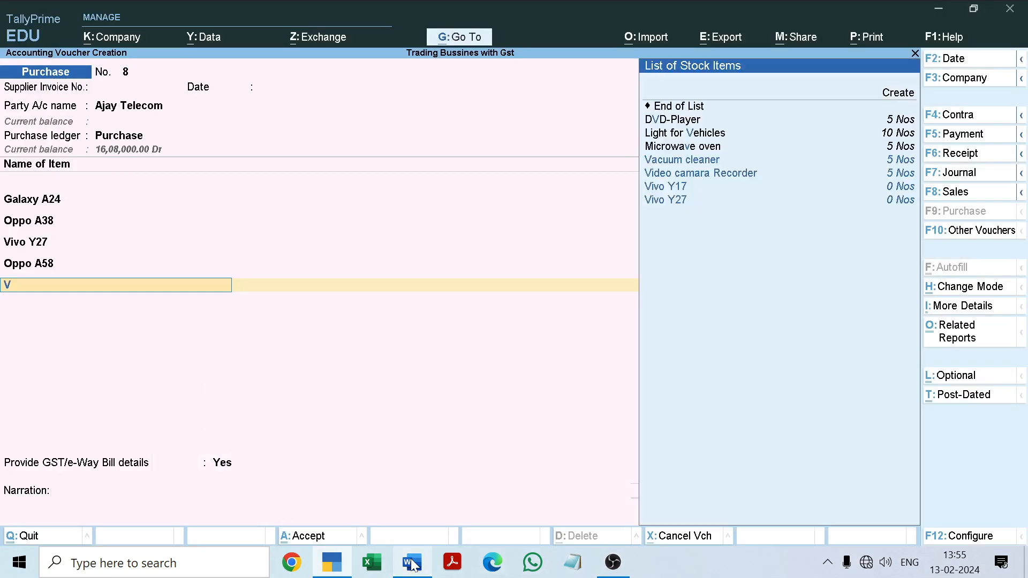
pyautogui.press('Down')
pyautogui.press('Down')
pyautogui.press('Return')
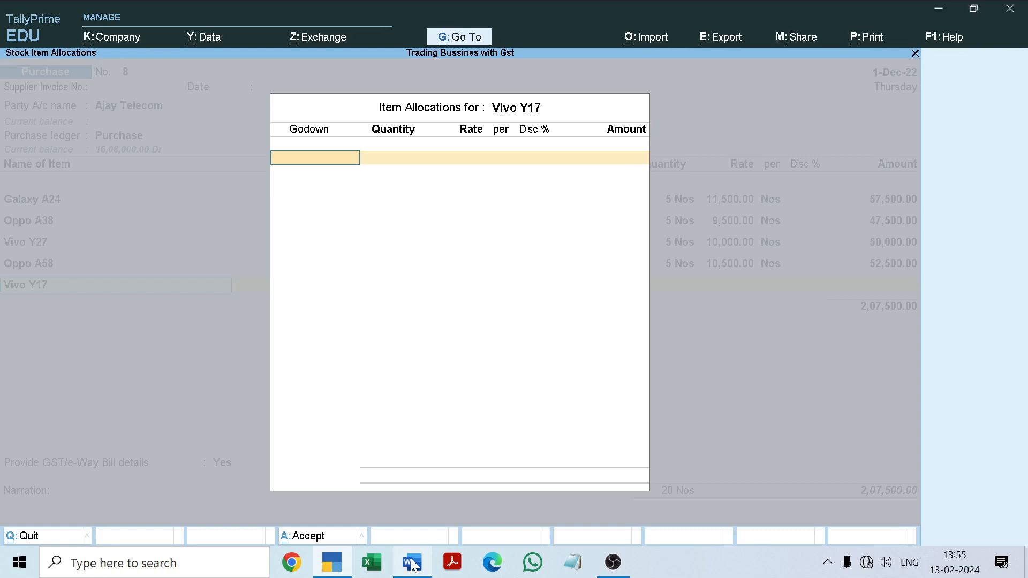
pyautogui.press('Return')
pyautogui.write('5')
pyautogui.press('Return')
# Check the Vivo Y17 rate against the Word document, keep it at 8,000 and accept the item line.
pyautogui.click(413, 563)
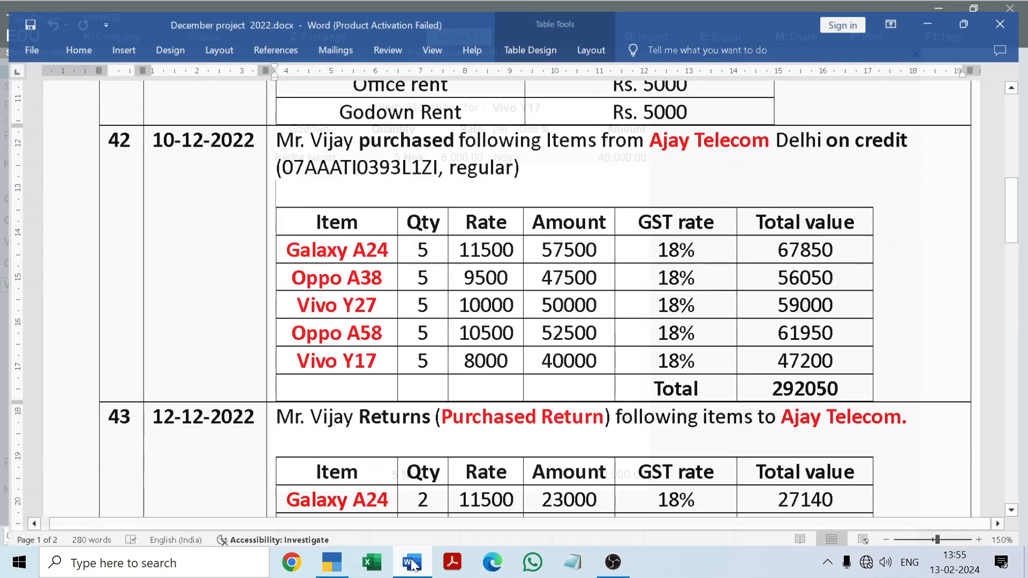
pyautogui.click(413, 563)
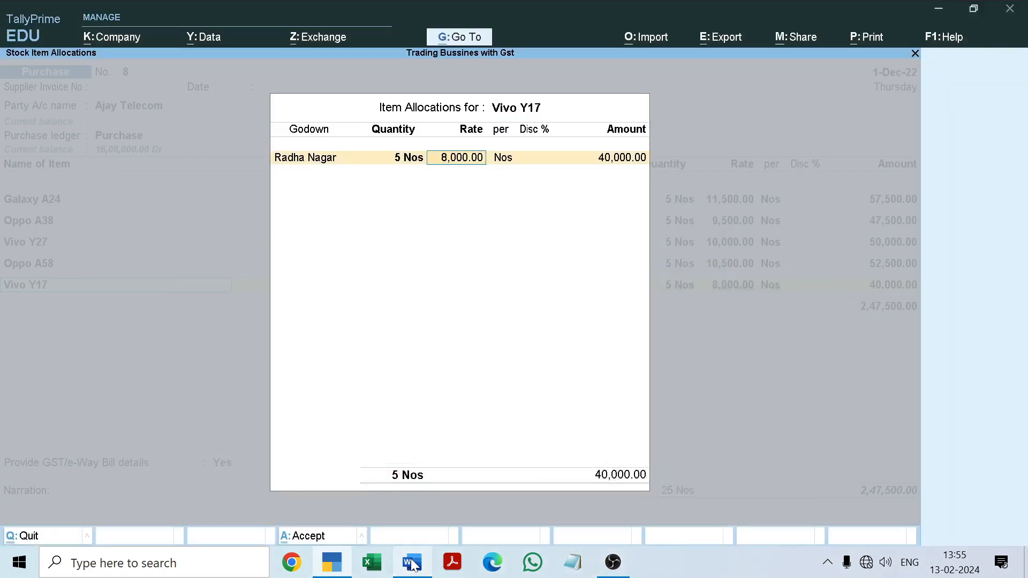
pyautogui.press('Return')
pyautogui.press('Return')
pyautogui.press('Return')
pyautogui.press('Return')
pyautogui.press('Return')
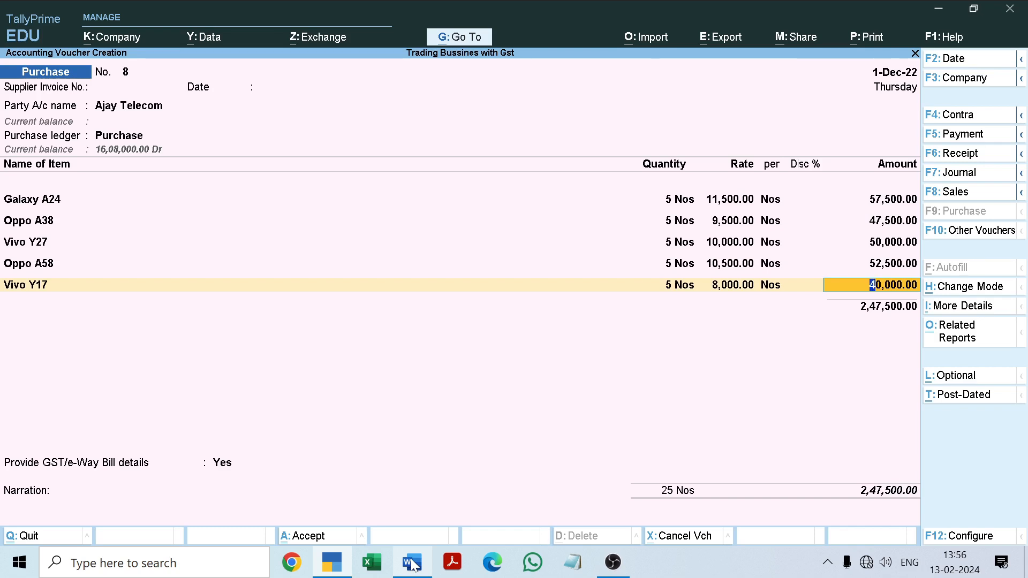
pyautogui.press('Return')
pyautogui.press('Return')
pyautogui.press('Return')
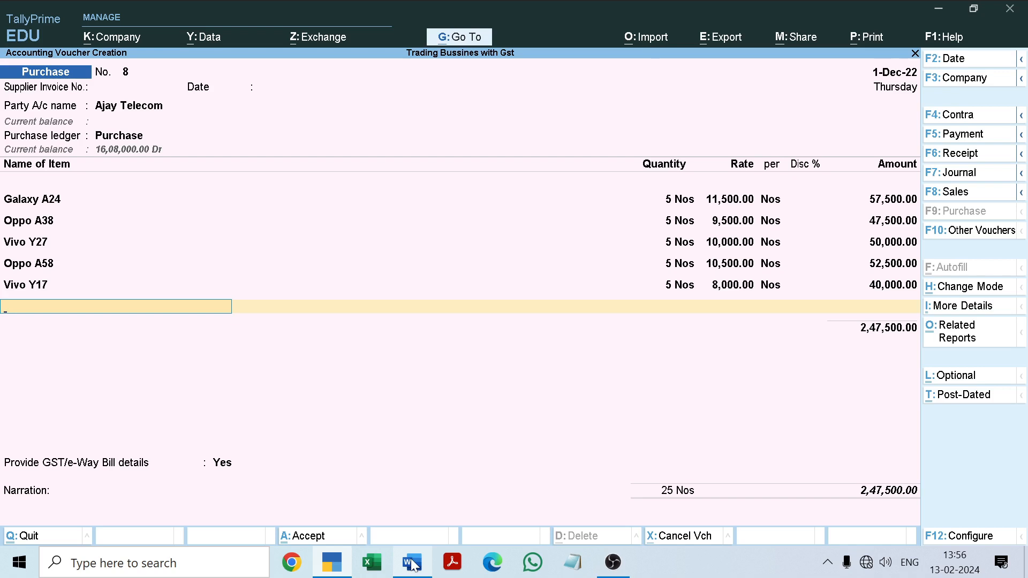
# End the item list and add the IGST ledger with its calculated amount to the purchase voucher.
pyautogui.press('Return')
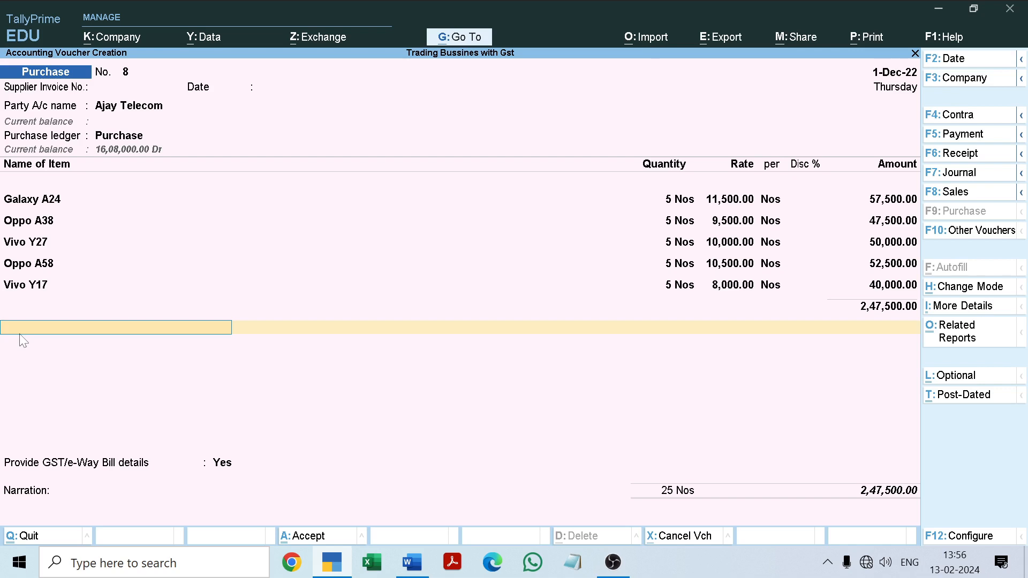
pyautogui.write('IGST')
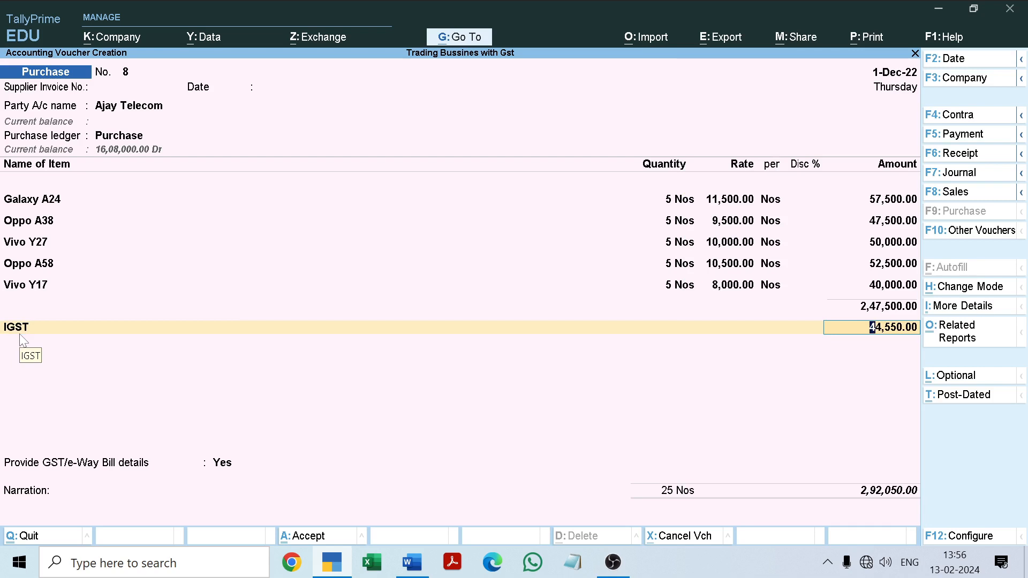
pyautogui.press('Return')
pyautogui.press('Return')
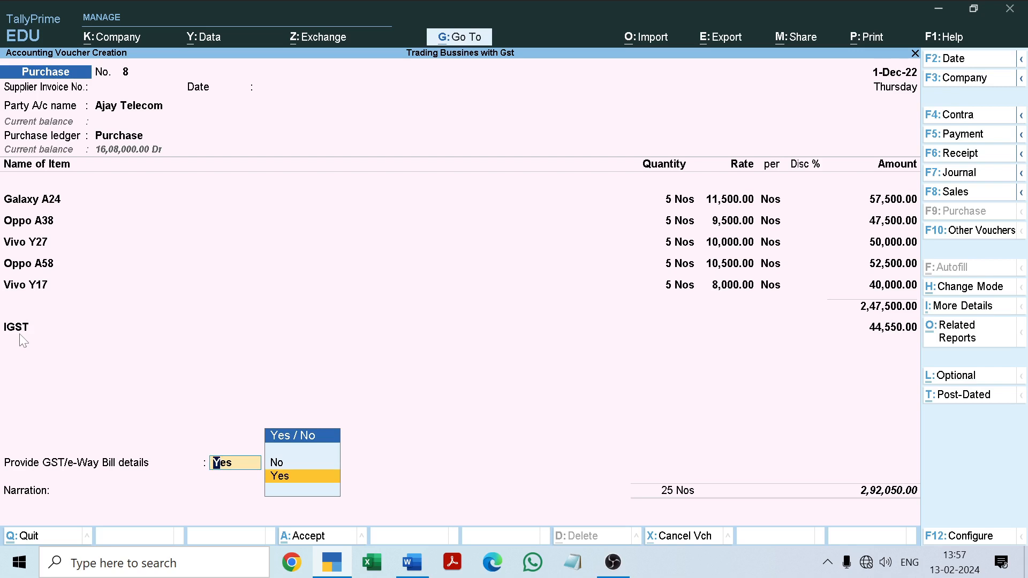
# Set e-Way Bill applicable to No in the company's GST details and accept the master with GST status of vouchers updated.
pyautogui.press('F11')
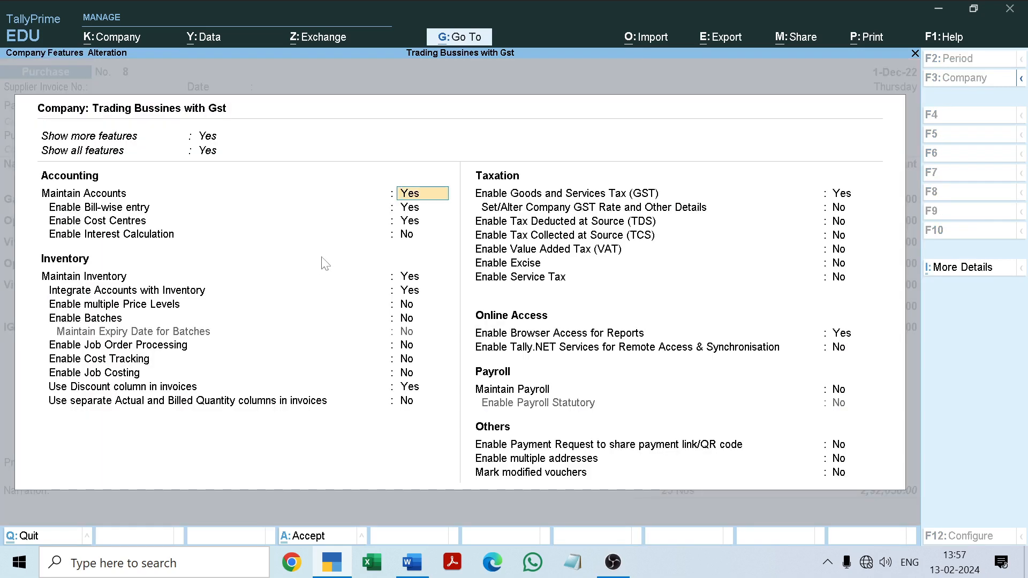
pyautogui.click(649, 195)
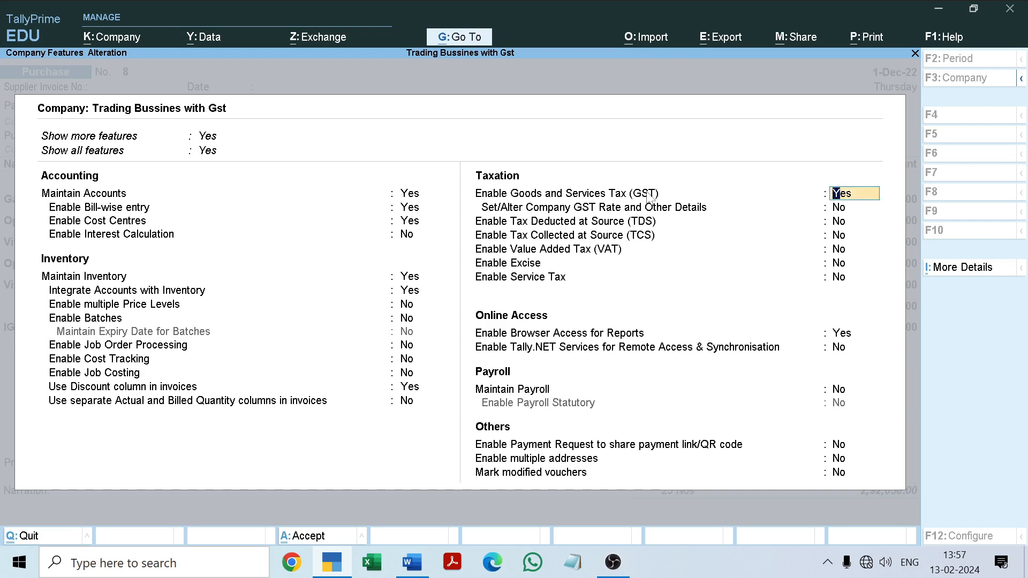
pyautogui.press('Return')
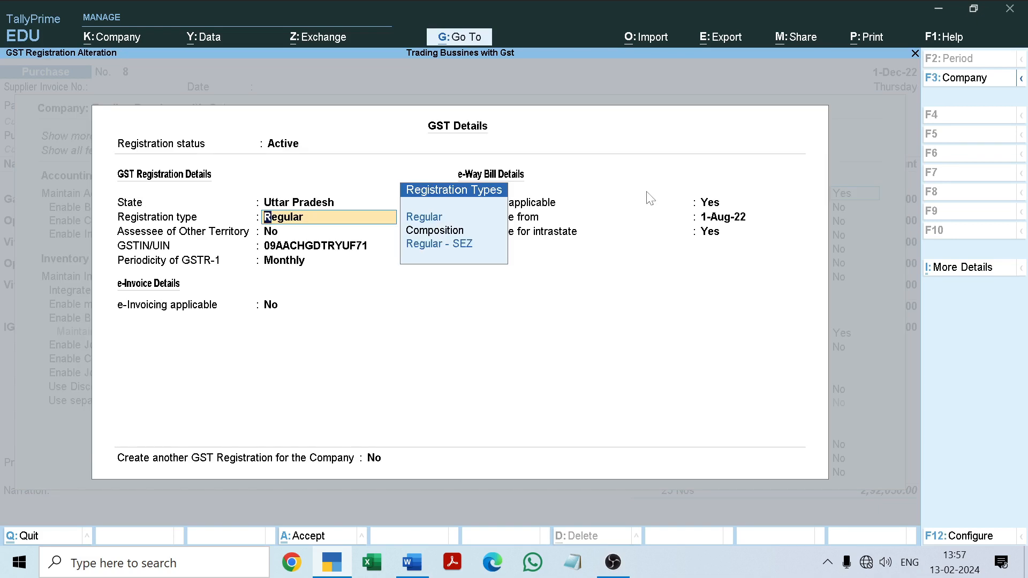
pyautogui.press('Return')
pyautogui.press('Return')
pyautogui.press('Return')
pyautogui.press('Return')
pyautogui.press('Return')
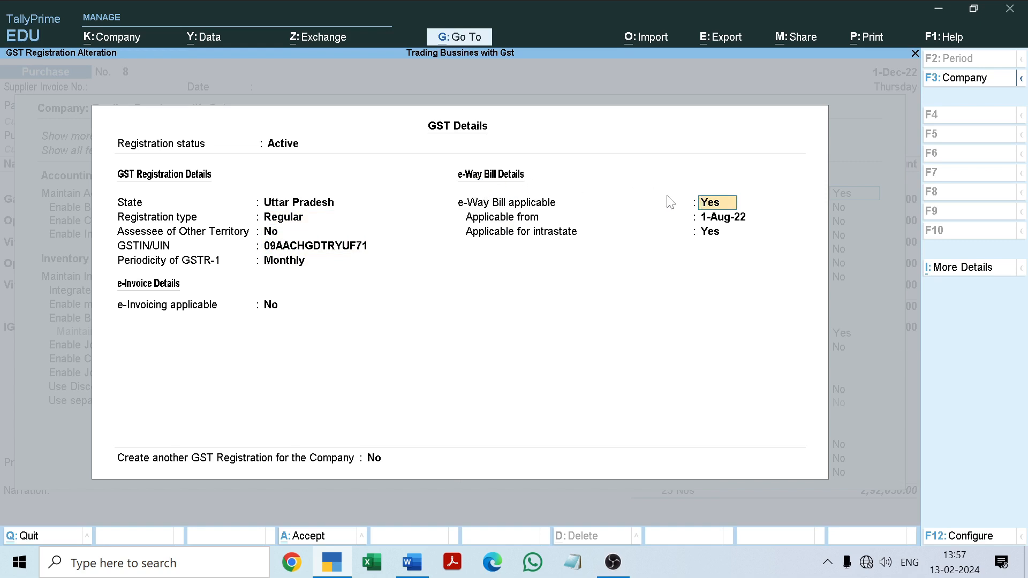
pyautogui.write('no')
pyautogui.press('Return')
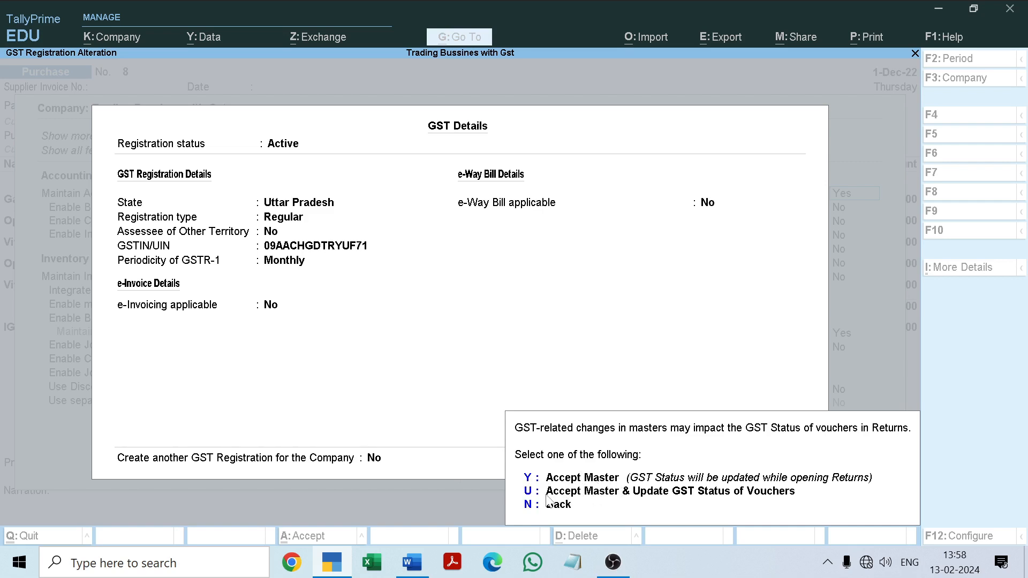
pyautogui.press('u')
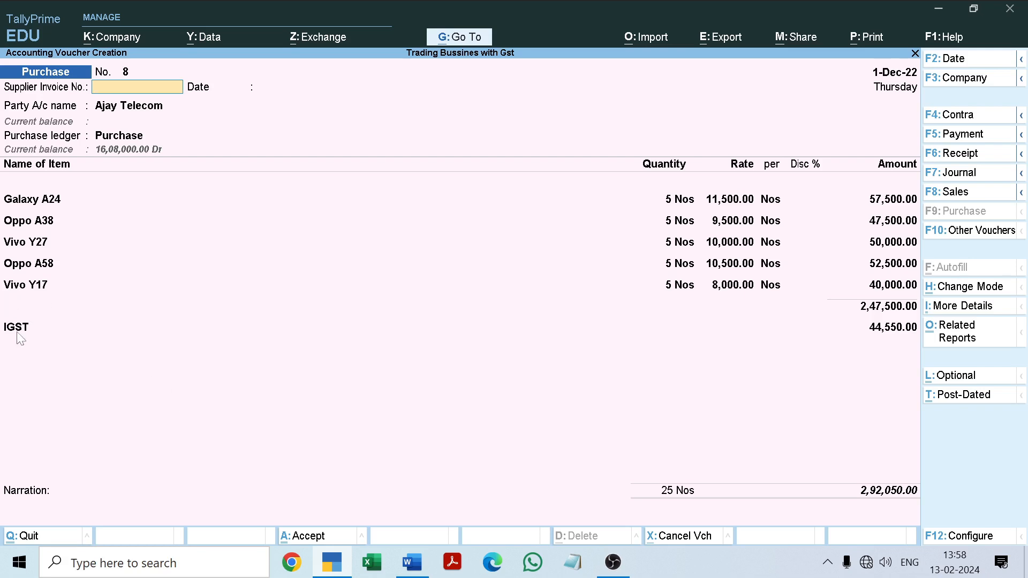
# Leave the invoice and receipt details blank and accept Ajay Telecom's party details with Uttar Pradesh as place of supply.
pyautogui.press('Return')
pyautogui.press('Return')
pyautogui.press('Return')
pyautogui.press('Return')
pyautogui.press('Return')
pyautogui.press('Return')
pyautogui.press('Return')
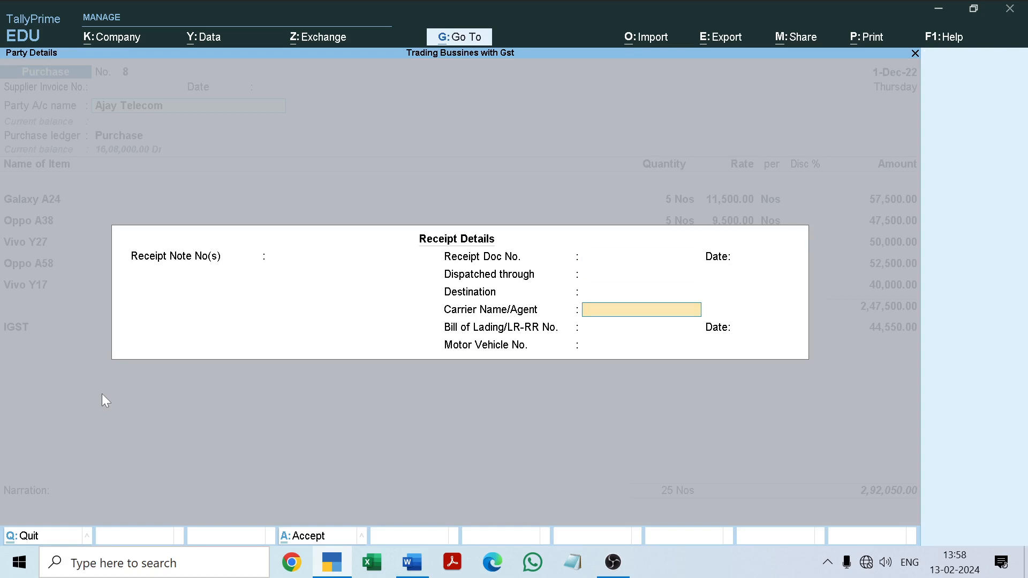
pyautogui.press('Return')
pyautogui.press('Return')
pyautogui.press('Return')
pyautogui.press('Return')
pyautogui.press('Return')
pyautogui.press('Return')
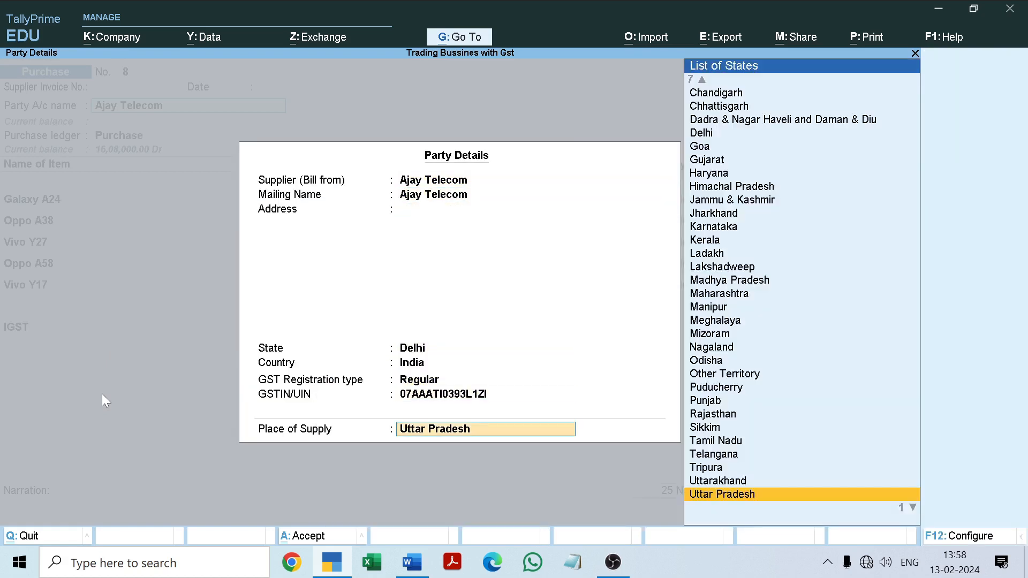
pyautogui.press('Return')
# Keep the Purchase ledger, the five items' godown allocations and GST details, and the IGST line as entered.
pyautogui.press('Return')
pyautogui.press('Return')
pyautogui.press('Return')
pyautogui.press('Return')
pyautogui.press('Return')
pyautogui.press('Return')
pyautogui.press('Return')
pyautogui.press('Return')
pyautogui.press('Return')
pyautogui.press('Return')
pyautogui.press('Return')
pyautogui.press('Return')
pyautogui.press('Return')
pyautogui.press('Return')
pyautogui.press('Return')
pyautogui.press('Return')
pyautogui.press('Return')
pyautogui.press('Return')
pyautogui.press('Return')
pyautogui.press('Return')
pyautogui.press('Return')
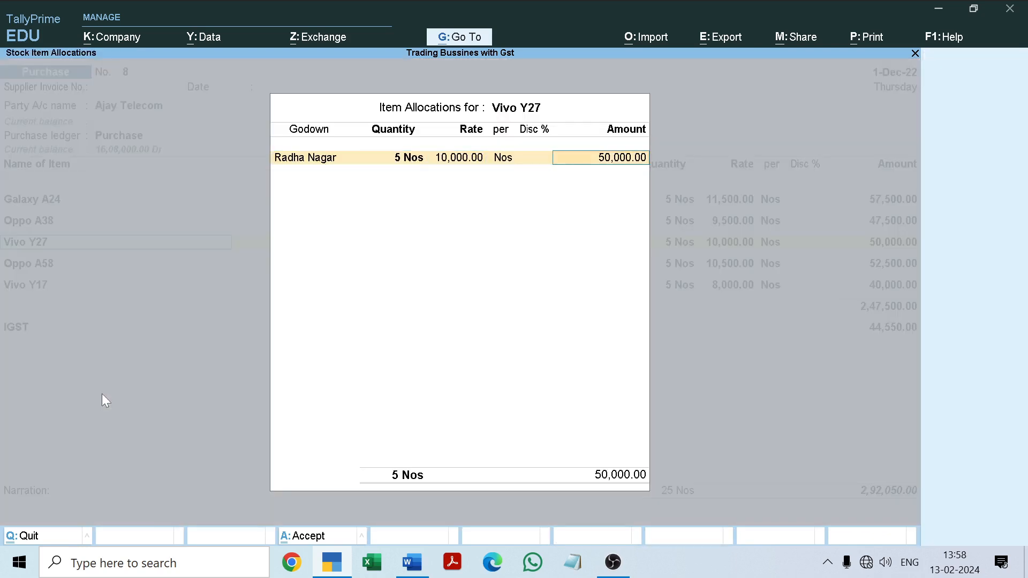
pyautogui.press('Return')
pyautogui.press('Return')
pyautogui.press('Return')
pyautogui.press('Return')
pyautogui.press('Return')
pyautogui.press('Return')
pyautogui.press('Return')
pyautogui.press('Return')
pyautogui.press('Return')
pyautogui.press('Return')
pyautogui.press('Return')
pyautogui.press('Return')
pyautogui.press('Return')
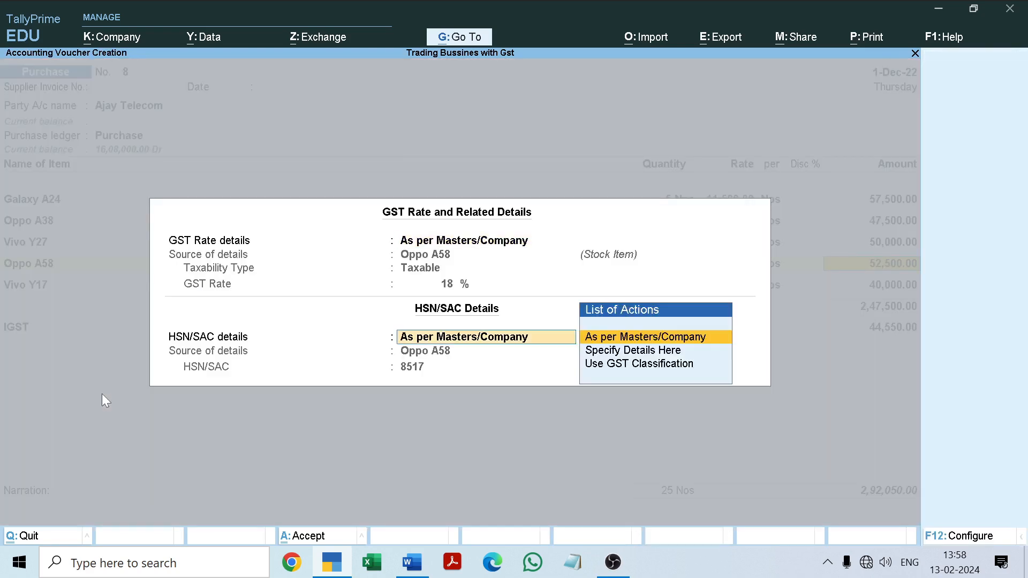
pyautogui.press('Return')
pyautogui.press('Return')
pyautogui.press('Return')
pyautogui.press('Return')
pyautogui.press('Return')
pyautogui.press('Return')
pyautogui.press('Return')
pyautogui.press('Return')
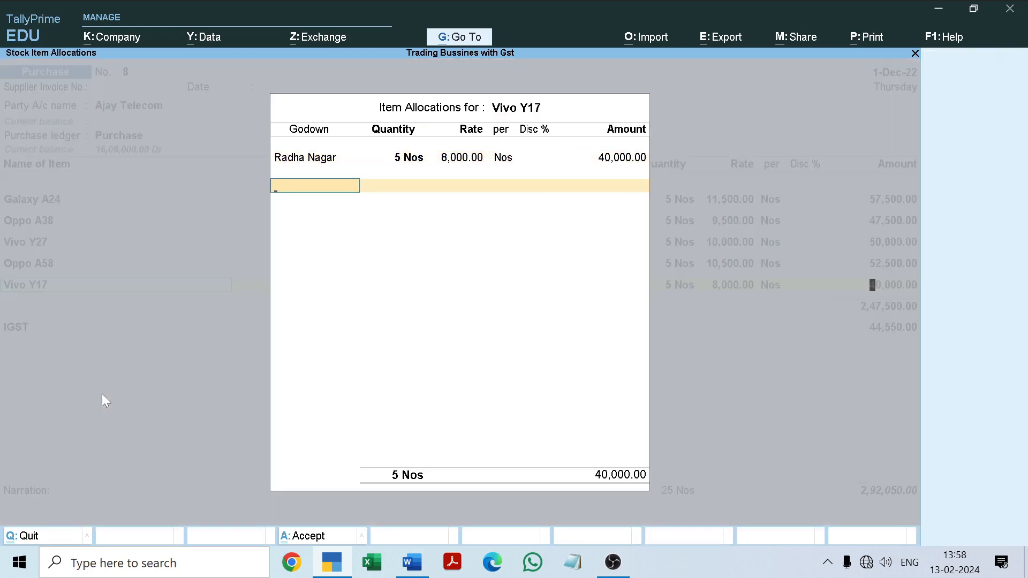
pyautogui.press('Return')
pyautogui.press('Return')
pyautogui.press('Return')
pyautogui.press('Return')
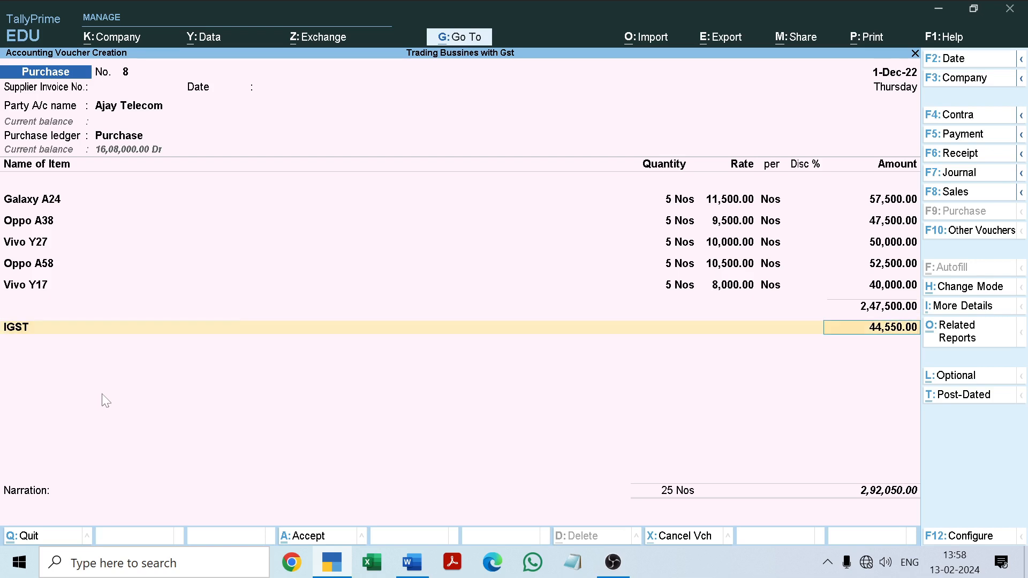
pyautogui.press('Return')
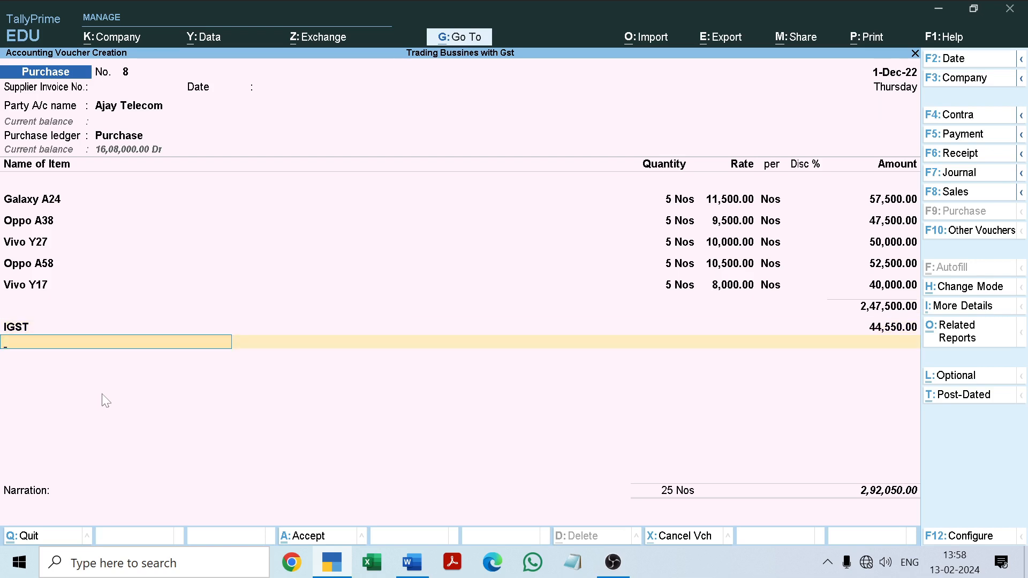
pyautogui.press('Return')
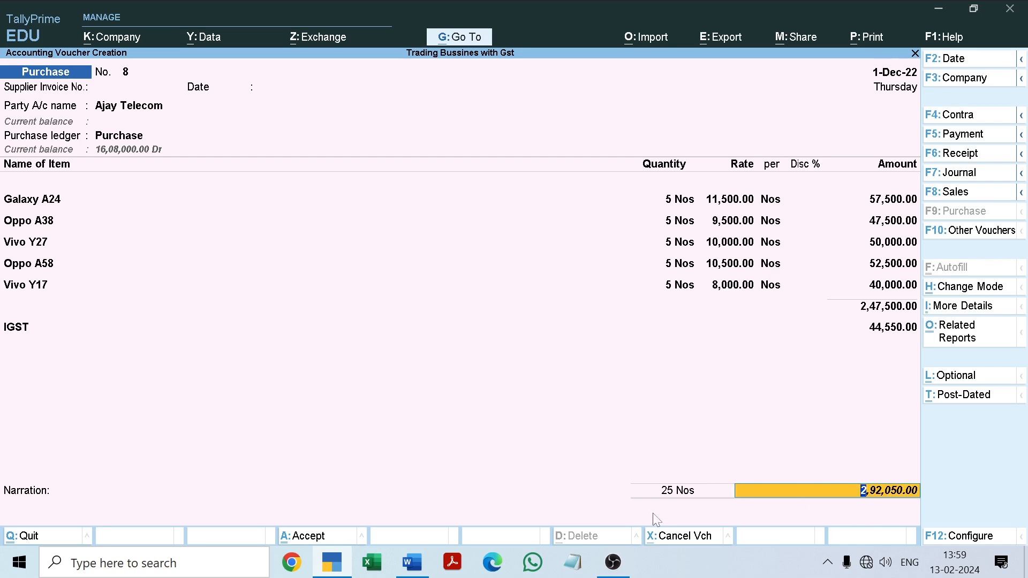
# Check the purchase total against transaction 42 in Word, accept New Ref 8 in the bill-wise details and save the voucher in TallyPrime.
pyautogui.click(412, 562)
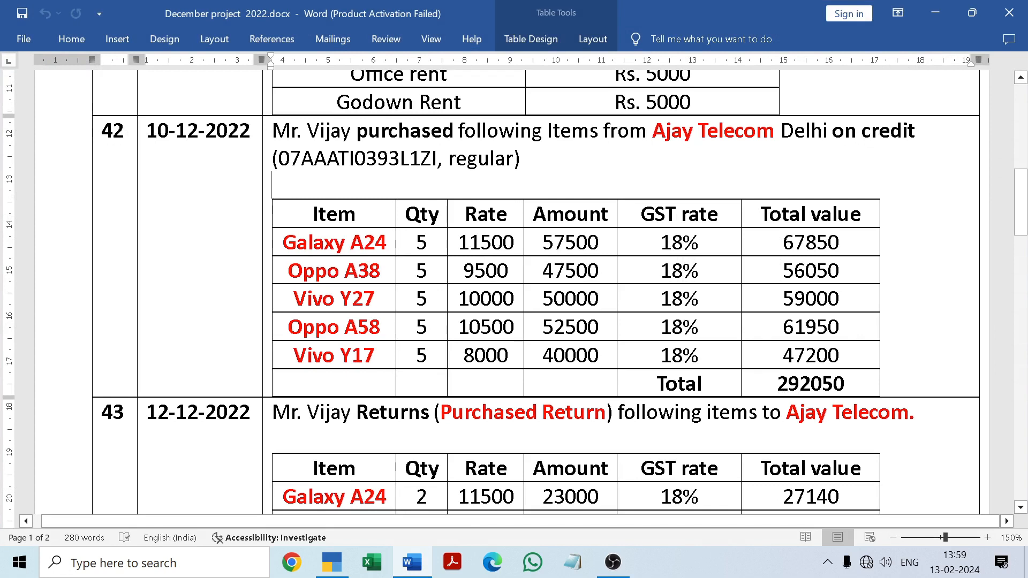
pyautogui.click(421, 567)
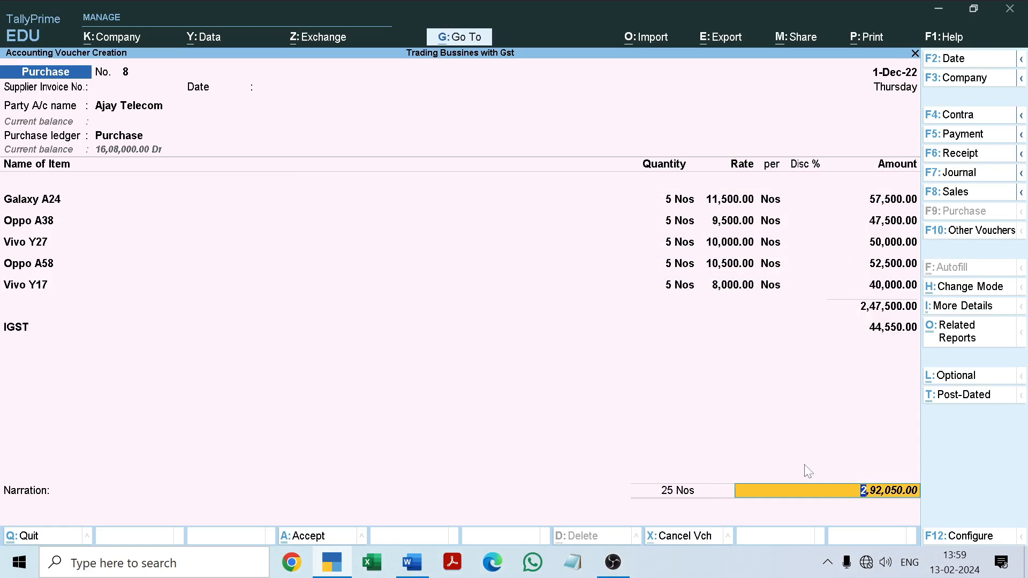
pyautogui.press('Return')
pyautogui.press('Return')
pyautogui.press('Return')
pyautogui.press('Return')
pyautogui.press('Return')
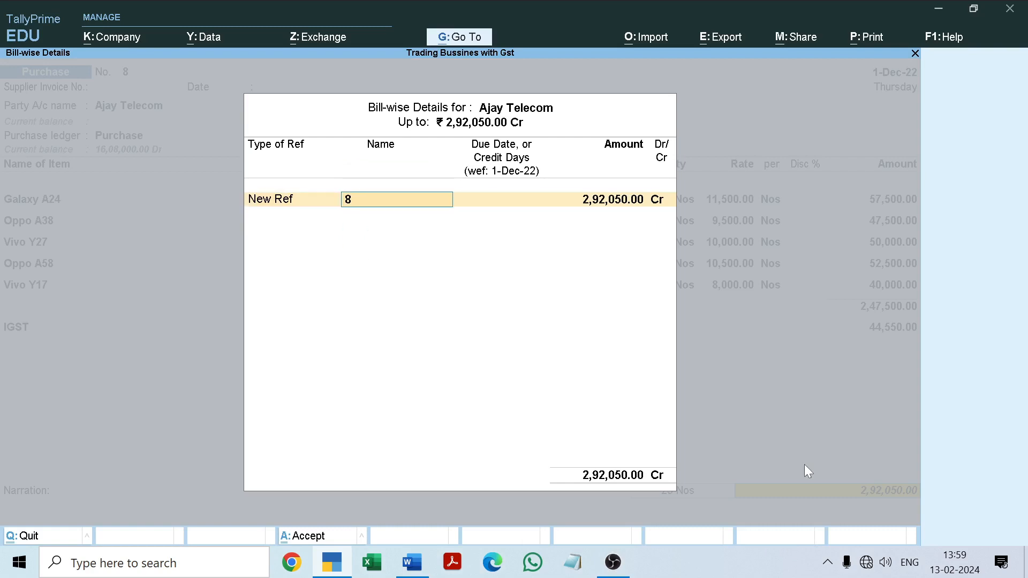
pyautogui.press('Return')
pyautogui.press('Return')
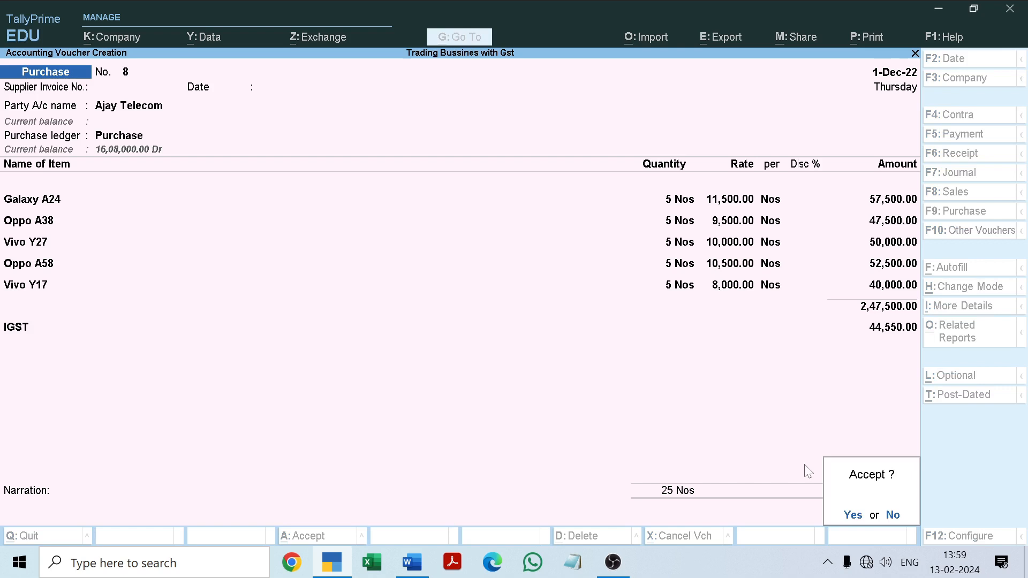
pyautogui.press('Return')
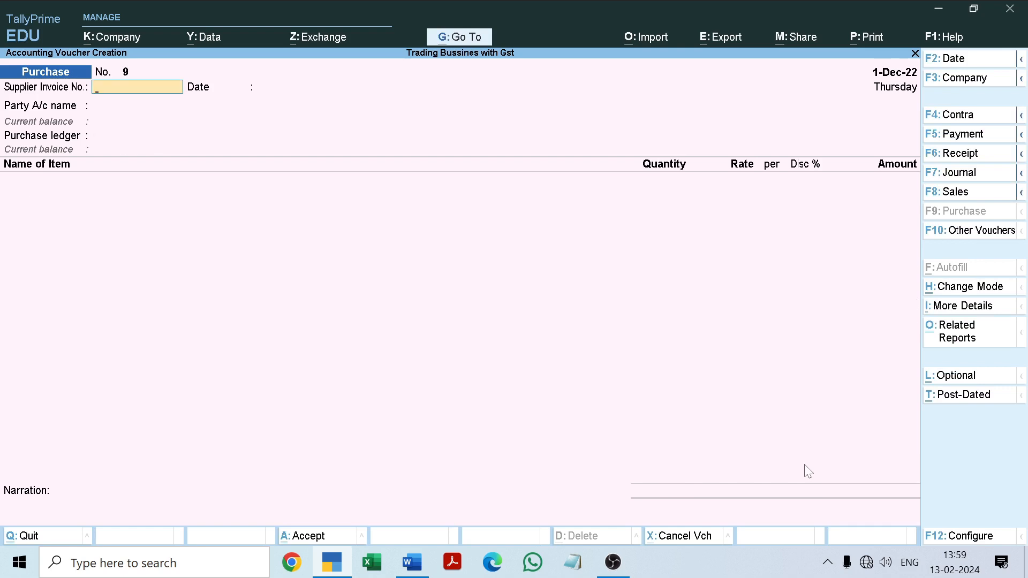
# Review transaction 43, the purchase return to Ajay Telecom, in Word and change the voucher type to Debit Note in TallyPrime.
pyautogui.click(412, 564)
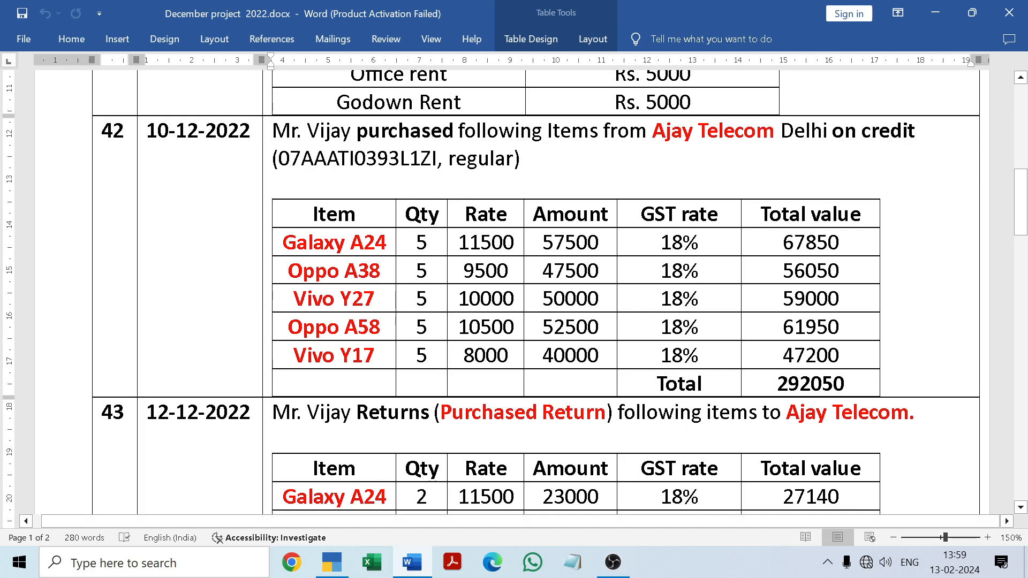
pyautogui.moveTo(1022, 219); pyautogui.dragTo(1023, 248)
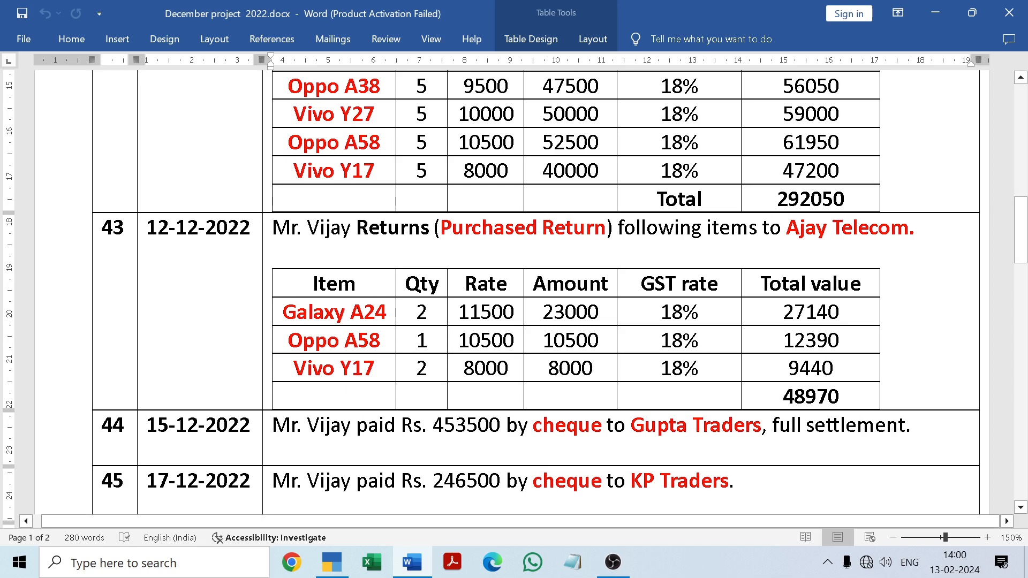
pyautogui.click(413, 565)
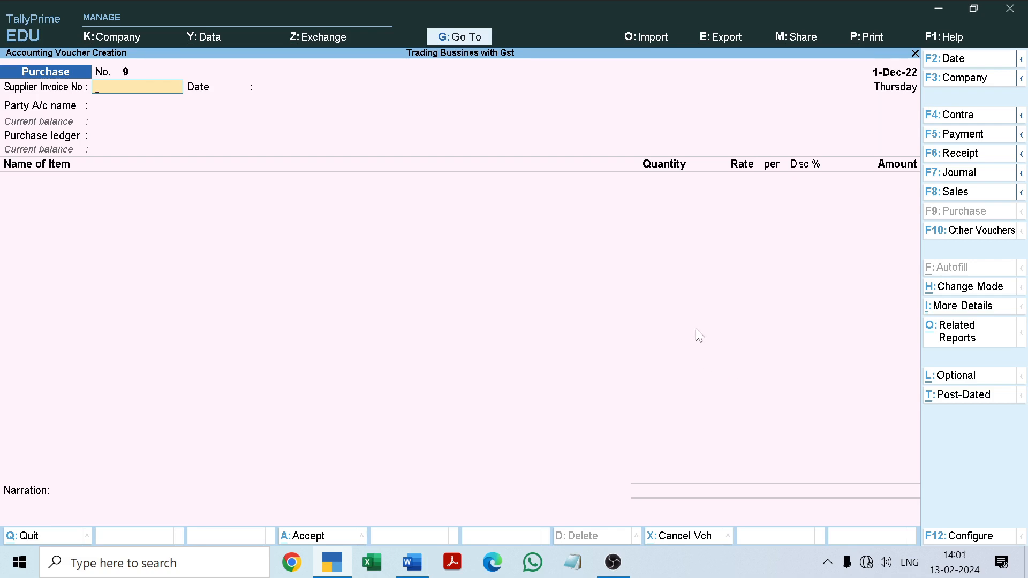
pyautogui.click(956, 232)
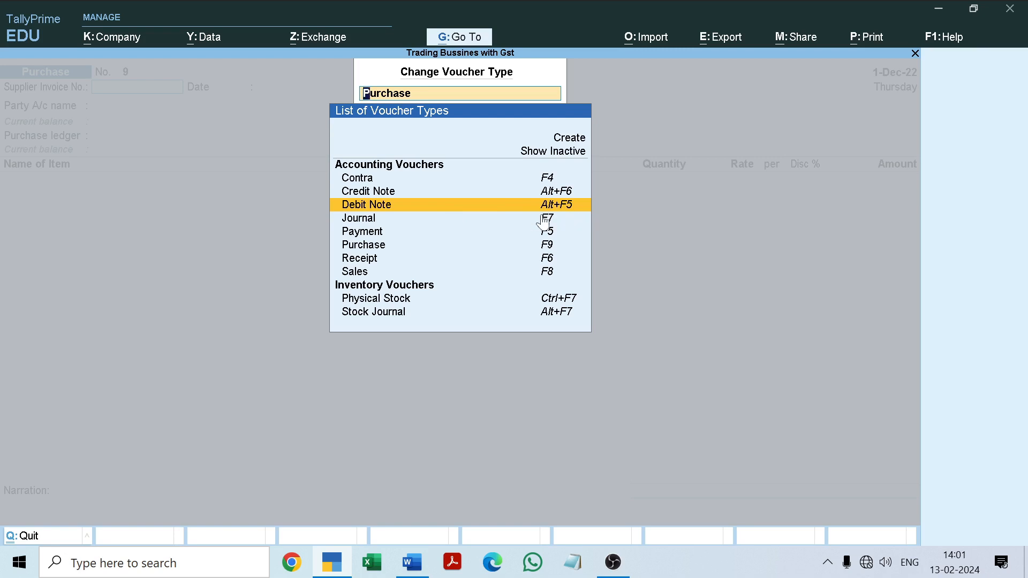
pyautogui.press('Return')
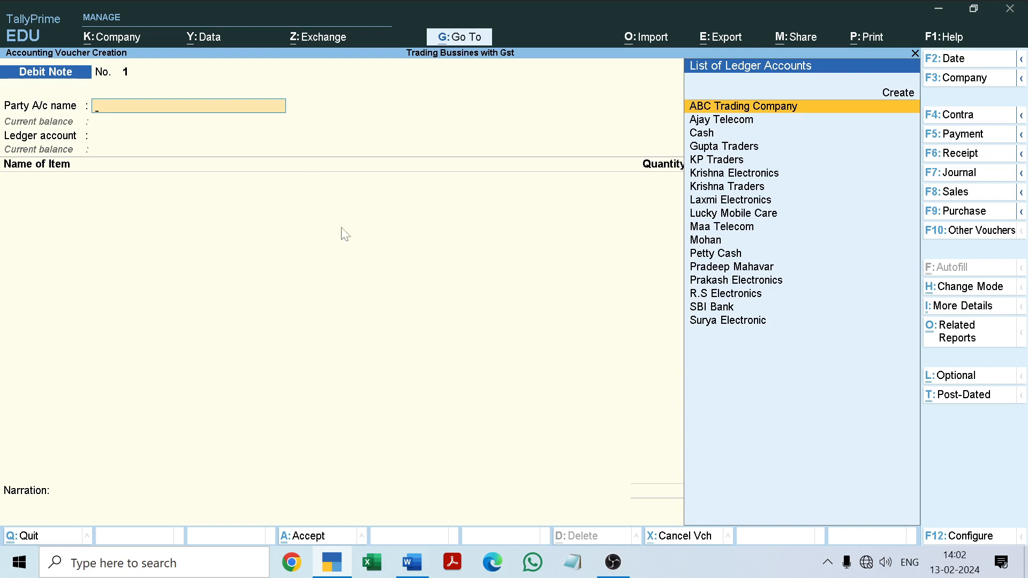
# Check the return's party in Word and set Ajay Telecom as the debit note's party account in TallyPrime.
pyautogui.click(415, 571)
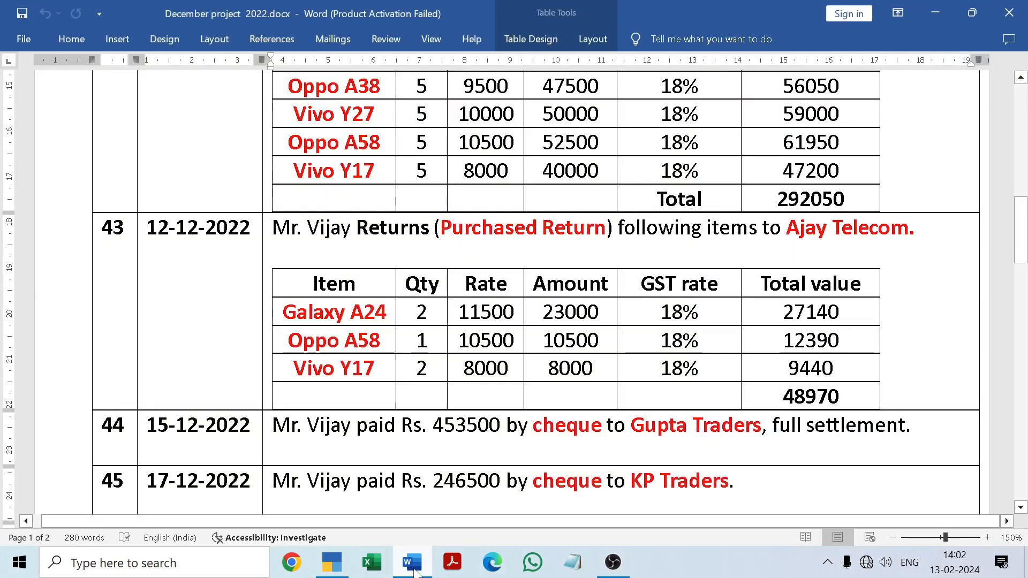
pyautogui.click(415, 571)
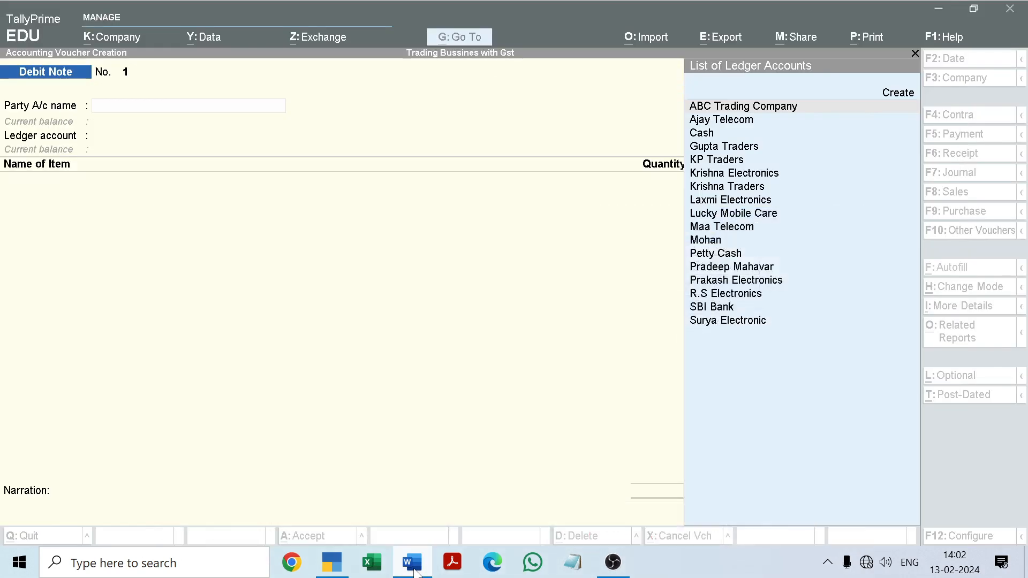
pyautogui.write('A')
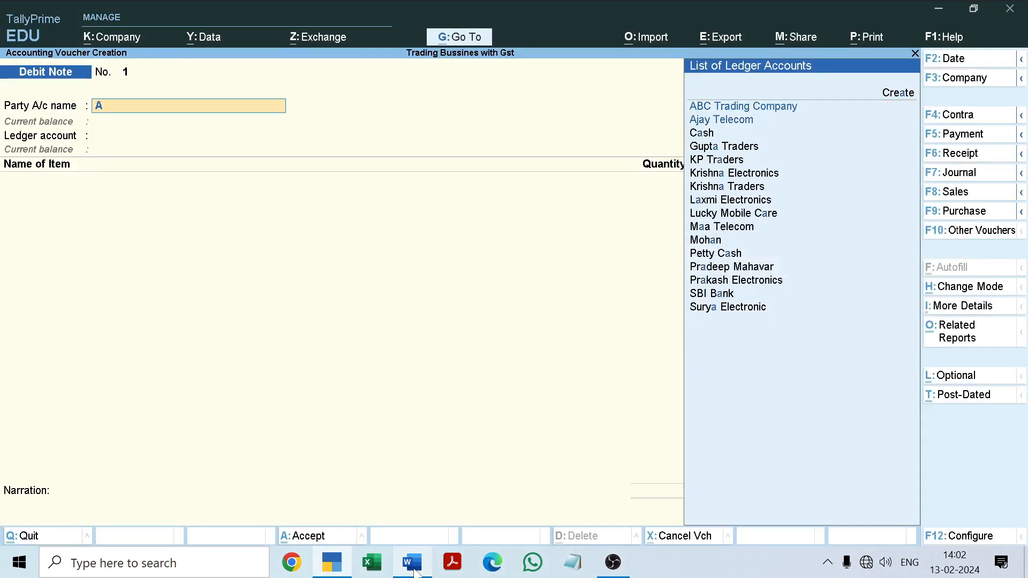
pyautogui.press('Down')
pyautogui.press('Return')
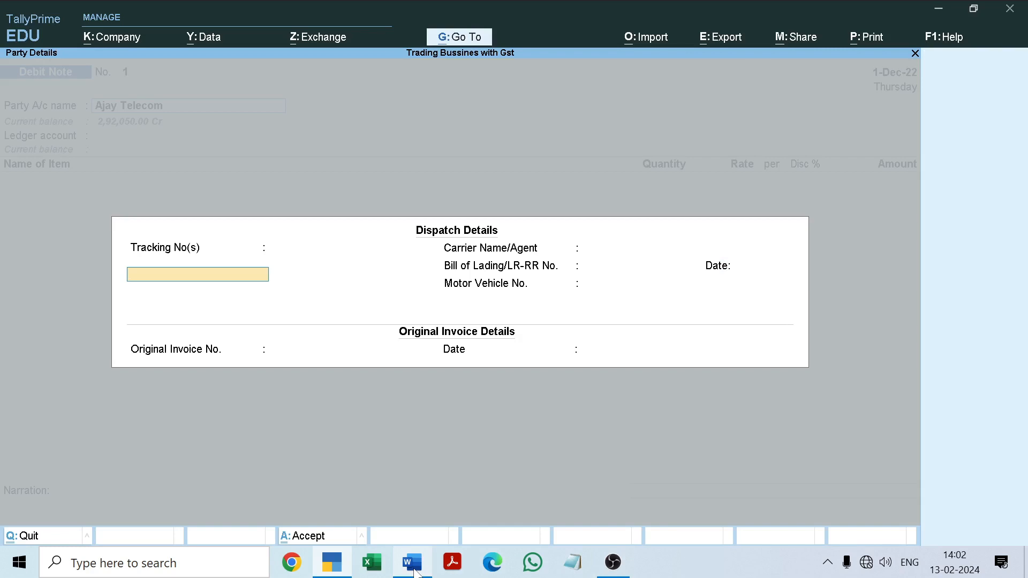
# Leave the dispatch and original invoice details blank, accept the party details and set Purchase as the debit note's ledger account.
pyautogui.press('Return')
pyautogui.press('Return')
pyautogui.press('Return')
pyautogui.press('Return')
pyautogui.press('Return')
pyautogui.press('Return')
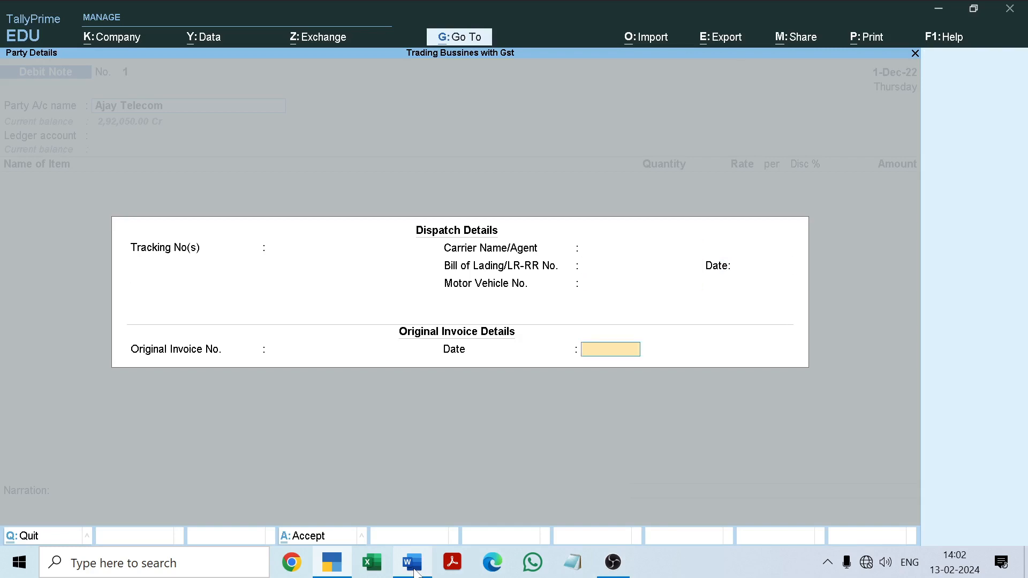
pyautogui.press('Return')
pyautogui.press('Return')
pyautogui.press('Return')
pyautogui.press('Return')
pyautogui.press('Return')
pyautogui.press('Return')
pyautogui.press('Return')
pyautogui.press('Return')
pyautogui.press('Return')
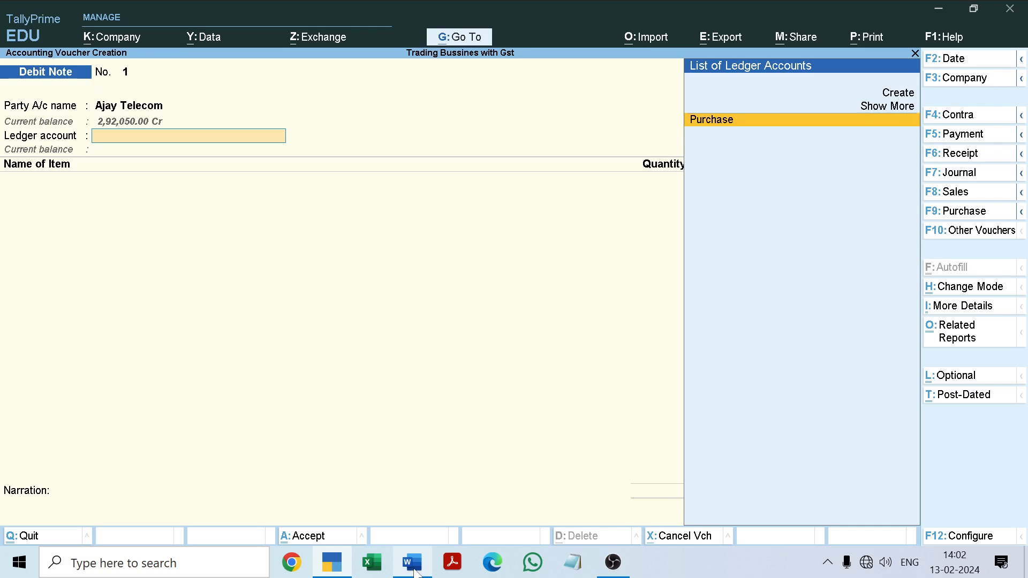
pyautogui.press('Return')
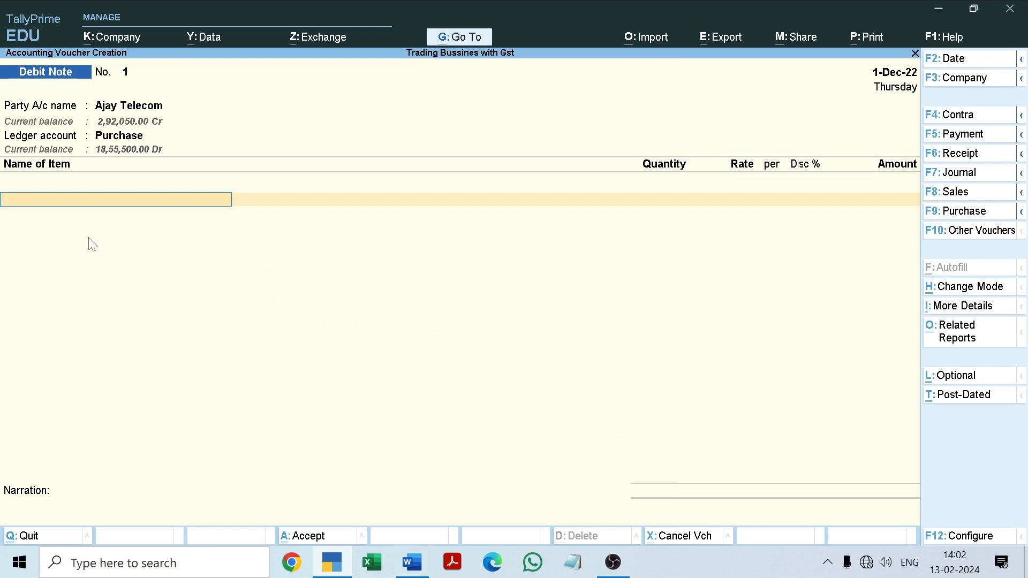
# Review the returned items in Word and add Galaxy A24 to the TallyPrime debit note with godown Radha Nagar and quantity 2.
pyautogui.click(411, 562)
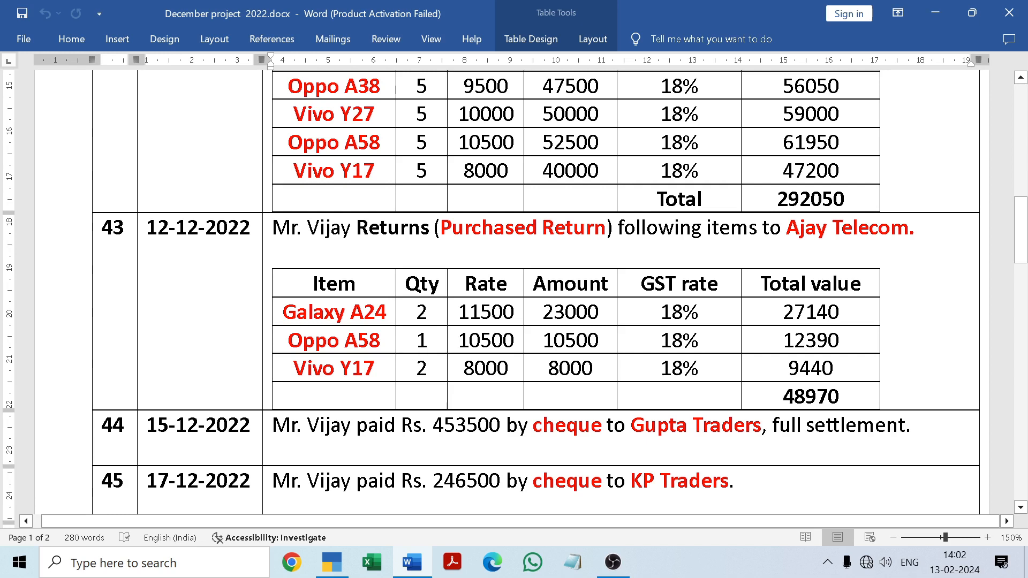
pyautogui.click(417, 567)
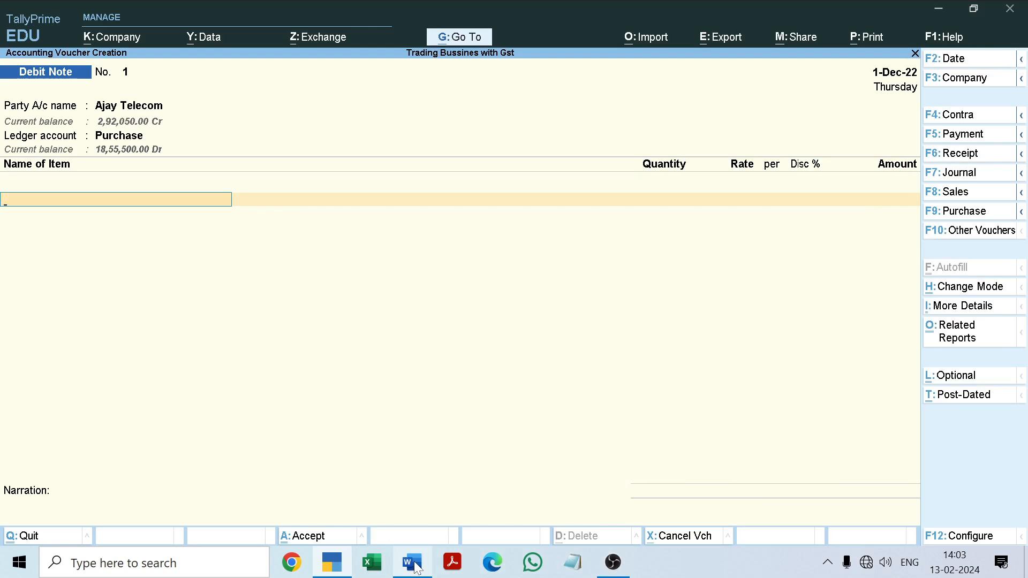
pyautogui.click(418, 568)
pyautogui.click(418, 567)
pyautogui.write('G')
pyautogui.press('Return')
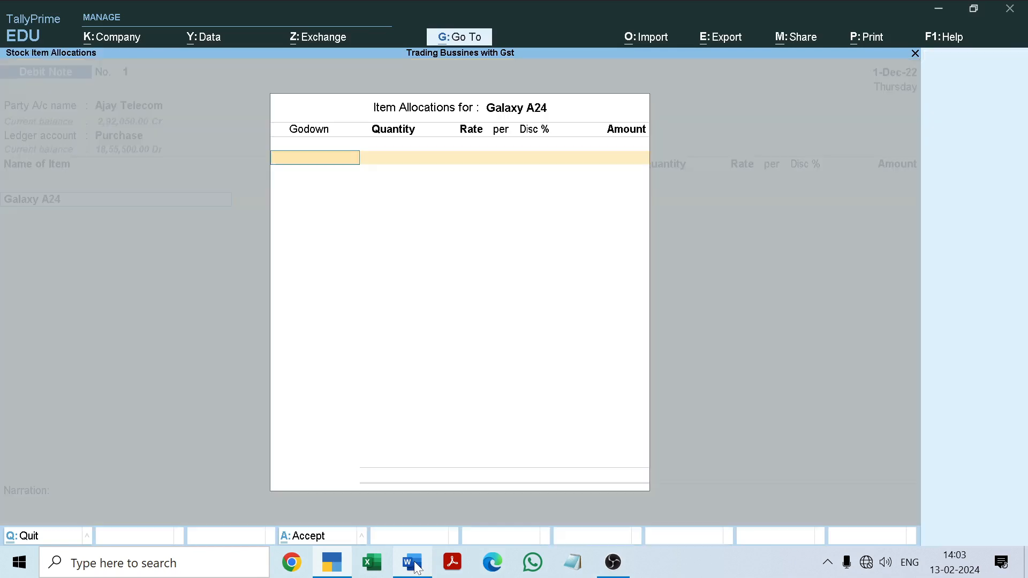
pyautogui.write('R')
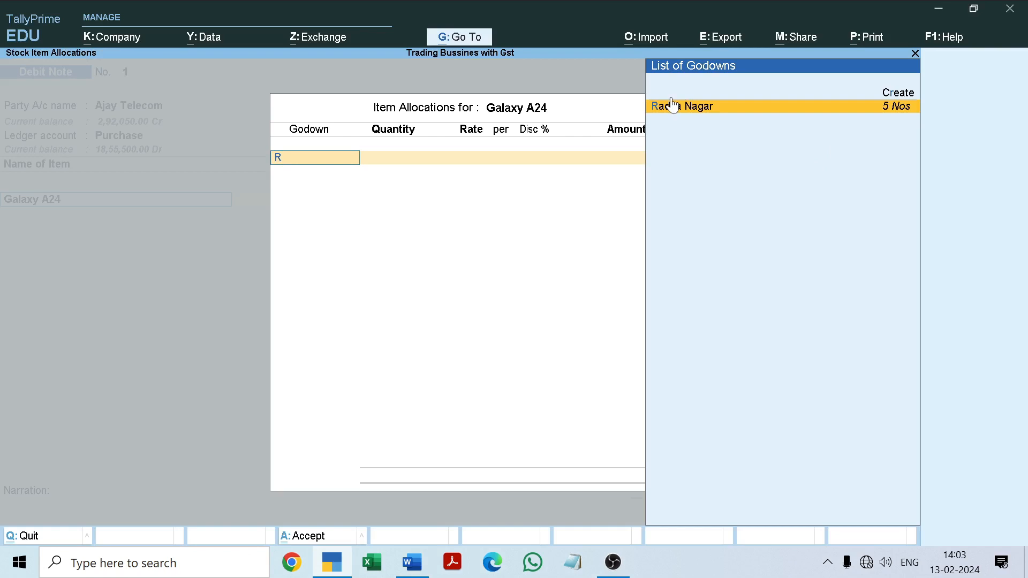
pyautogui.press('Return')
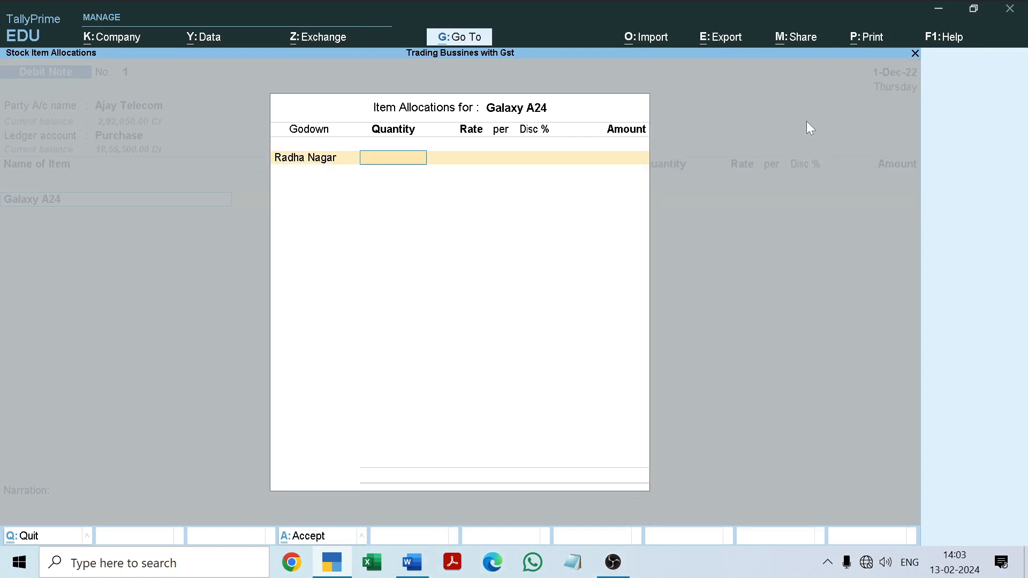
pyautogui.write('2')
pyautogui.press('Return')
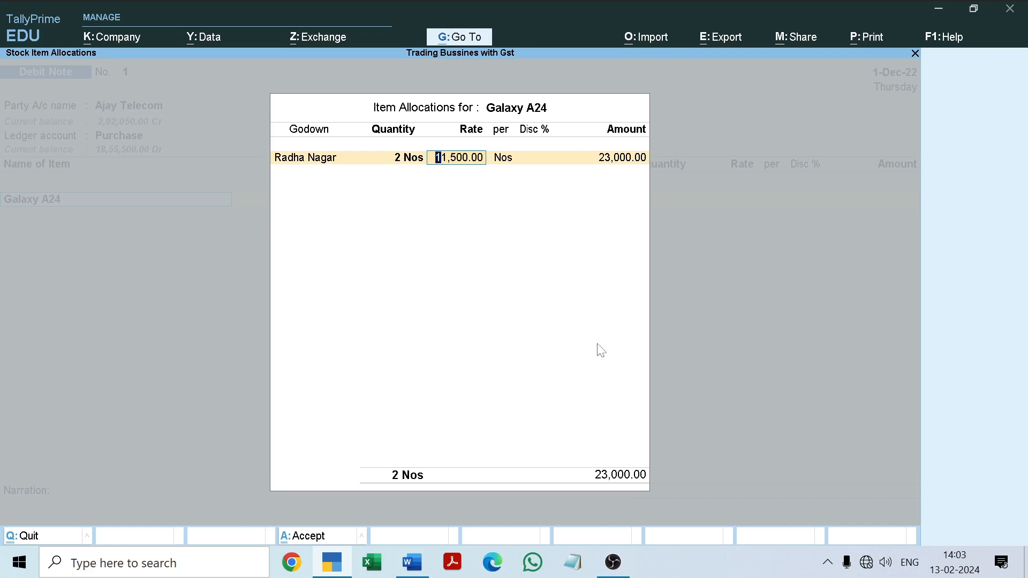
# Check Galaxy A24's rate in Word, accept 11,500 per Nos in TallyPrime and keep the item's GST and HSN details as per Masters/Company.
pyautogui.click(410, 564)
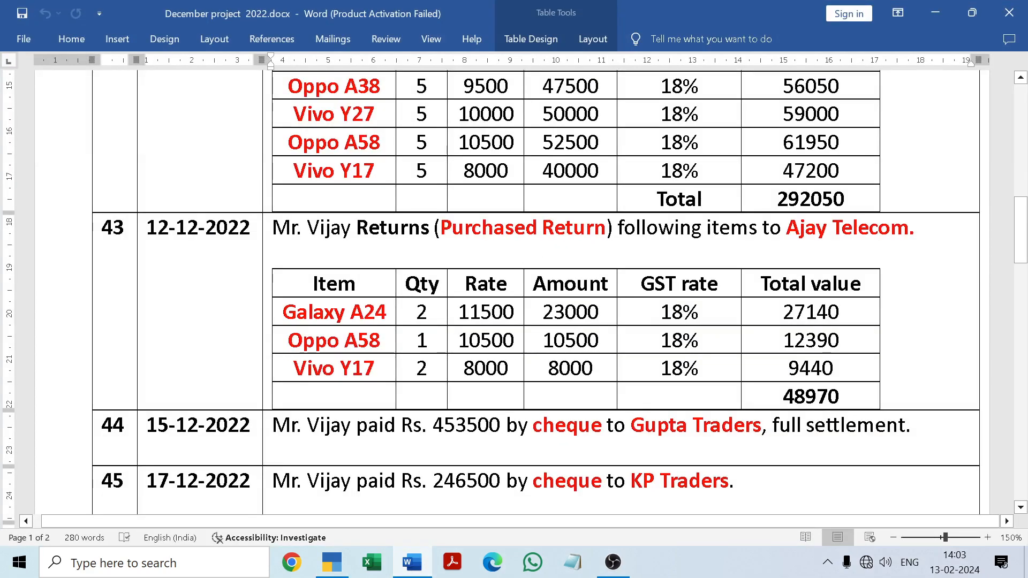
pyautogui.moveTo(1023, 245); pyautogui.dragTo(1023, 232)
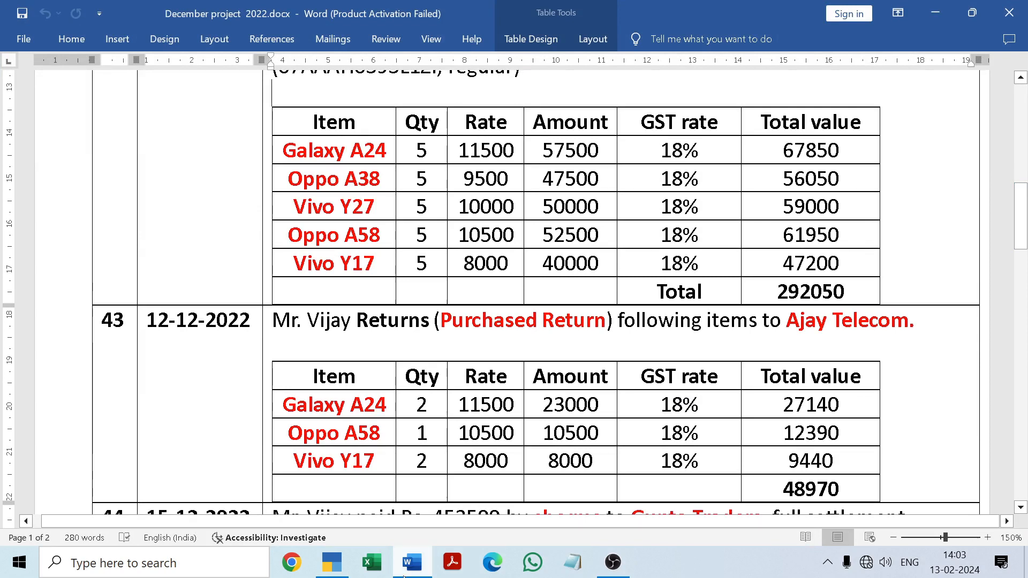
pyautogui.click(412, 563)
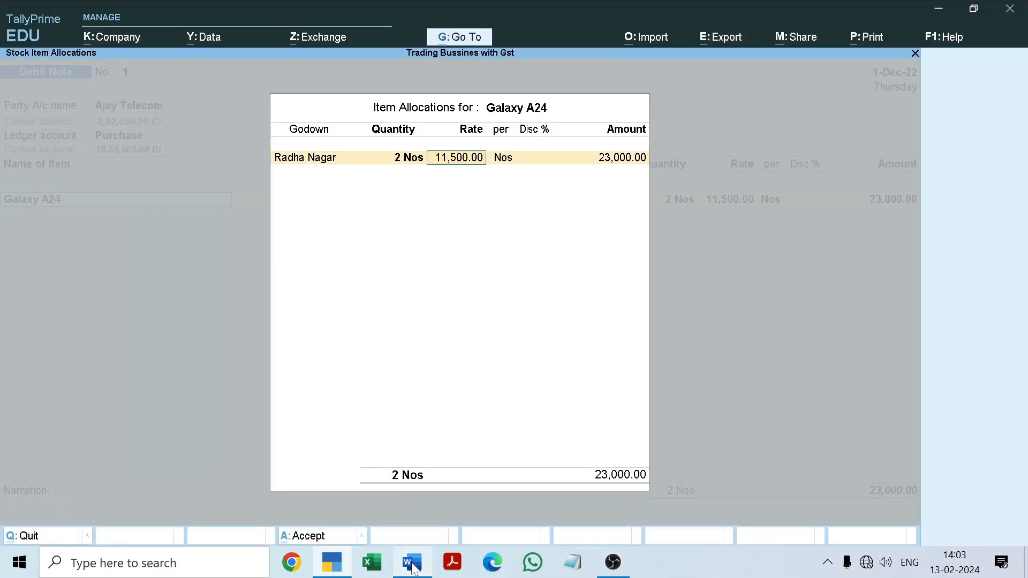
pyautogui.press('Return')
pyautogui.press('Return')
pyautogui.press('Return')
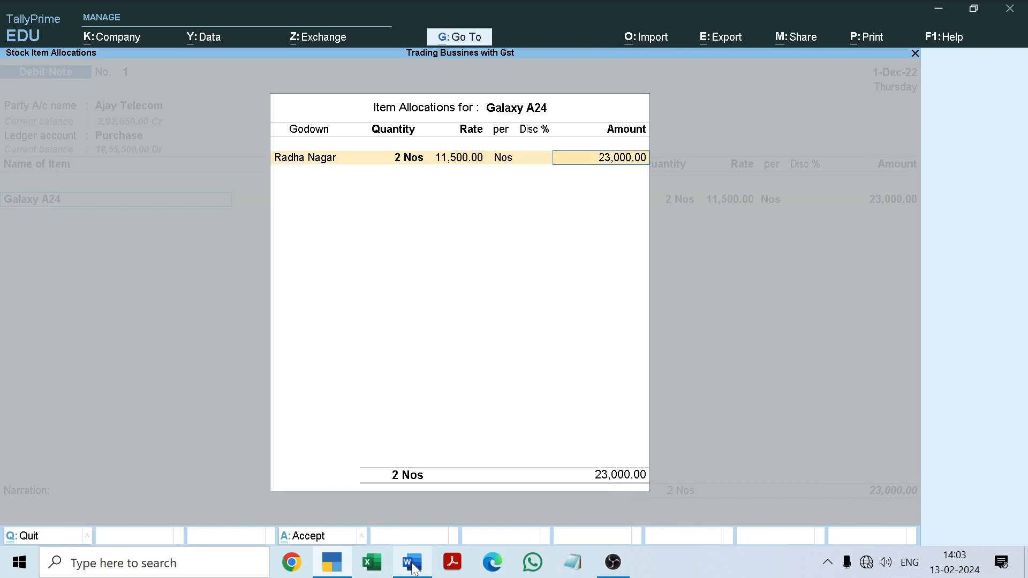
pyautogui.press('Return')
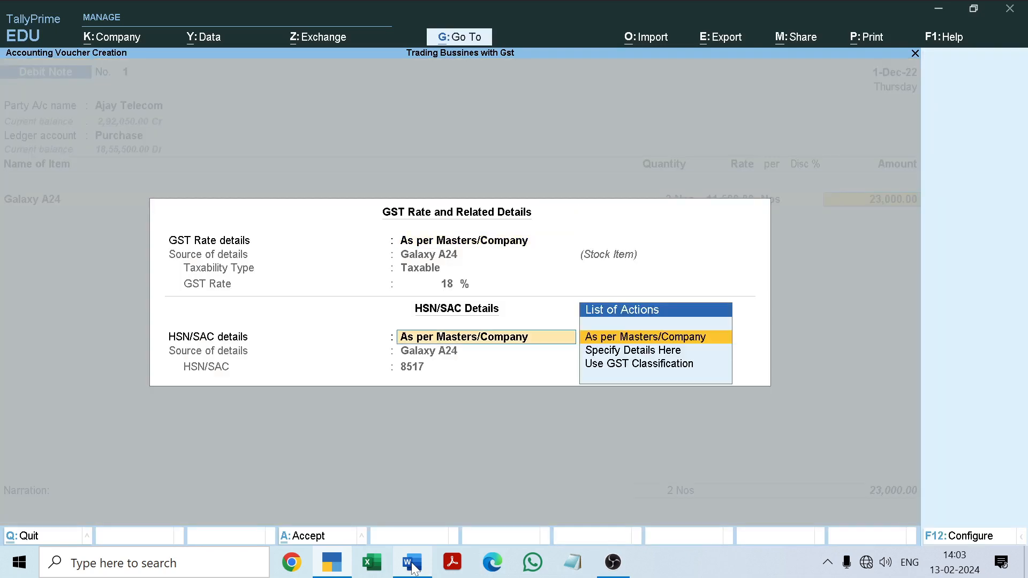
pyautogui.press('Return')
pyautogui.press('BackSpace')
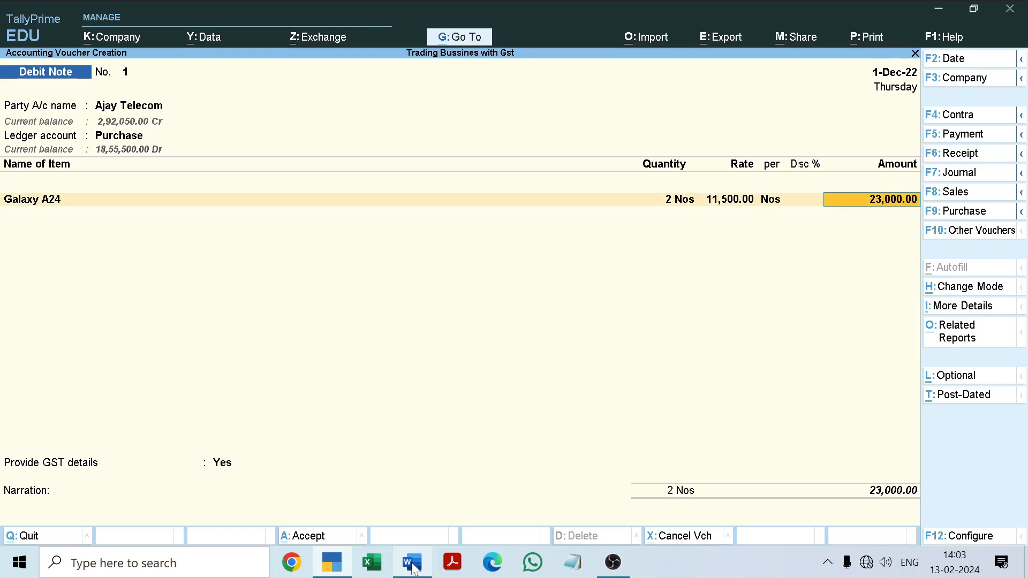
pyautogui.press('Return')
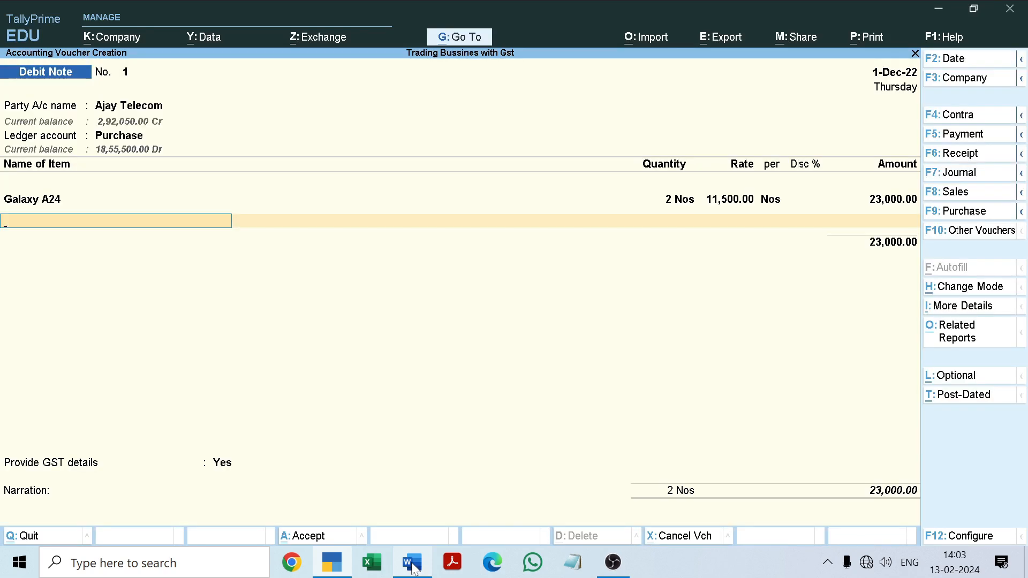
# Check the second returned item in Word and add Oppo A58 to the TallyPrime debit note with godown Radha Nagar.
pyautogui.click(414, 563)
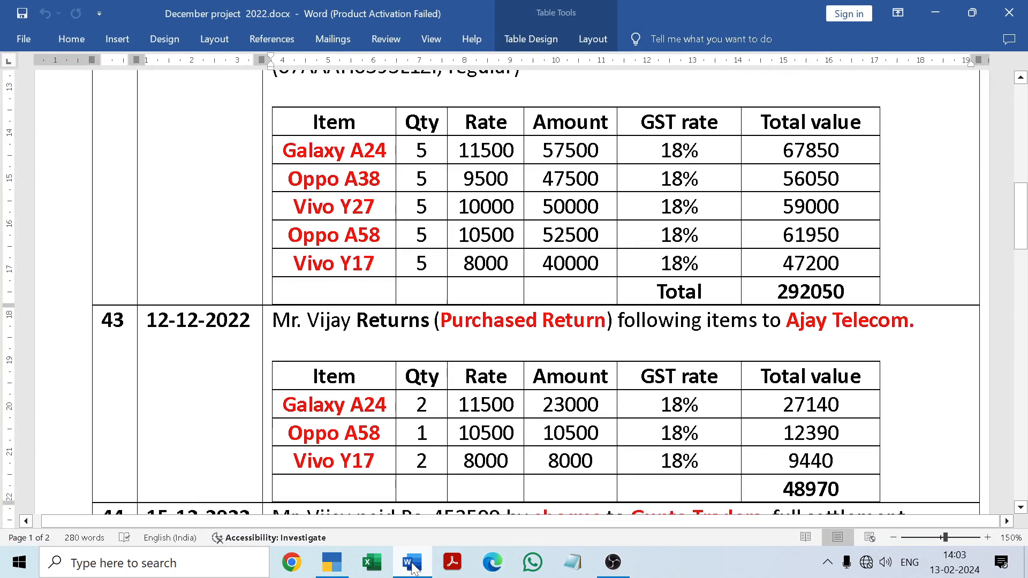
pyautogui.click(413, 565)
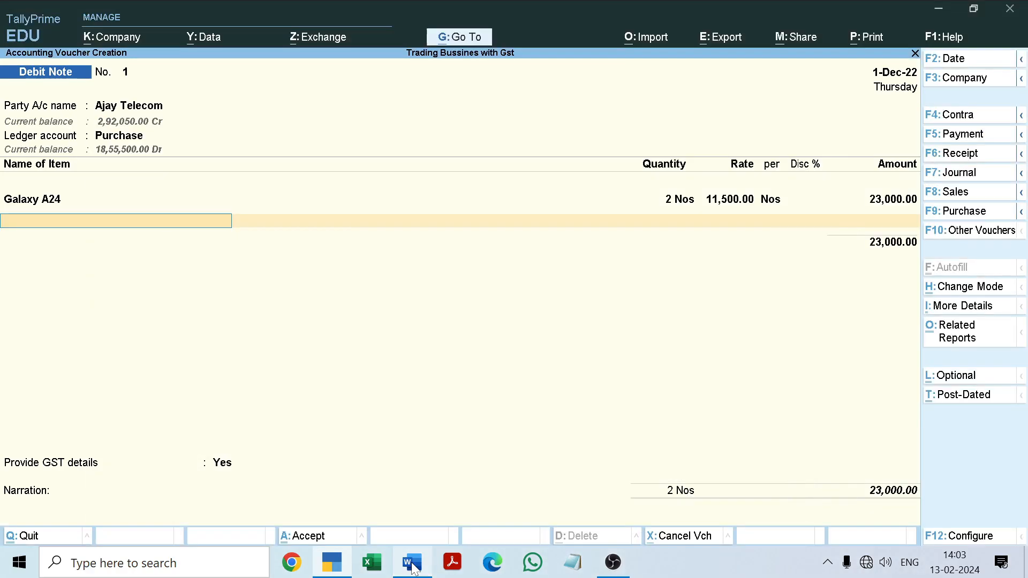
pyautogui.write('Opp')
pyautogui.press('Down')
pyautogui.press('Down')
pyautogui.press('Return')
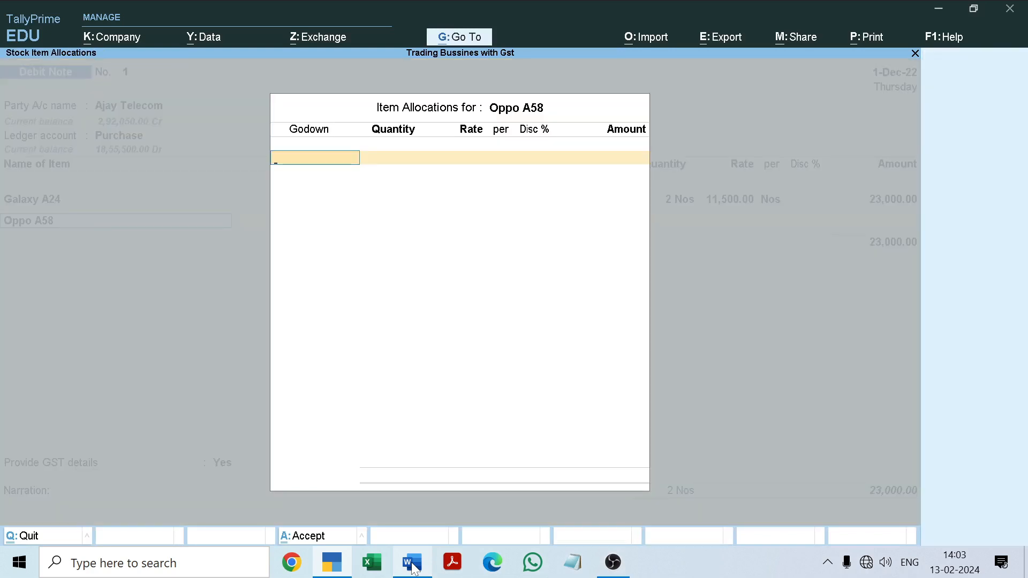
pyautogui.write('R')
pyautogui.press('Return')
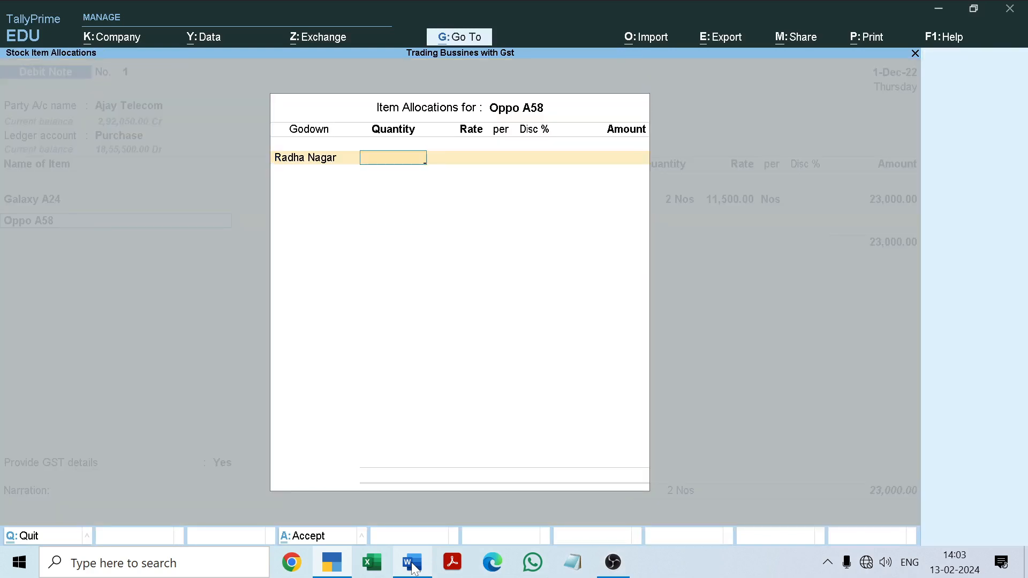
# Check Oppo A58's quantity in Word, enter 1 Nos at 10,500 in TallyPrime and accept the item's allocation and GST details.
pyautogui.click(414, 565)
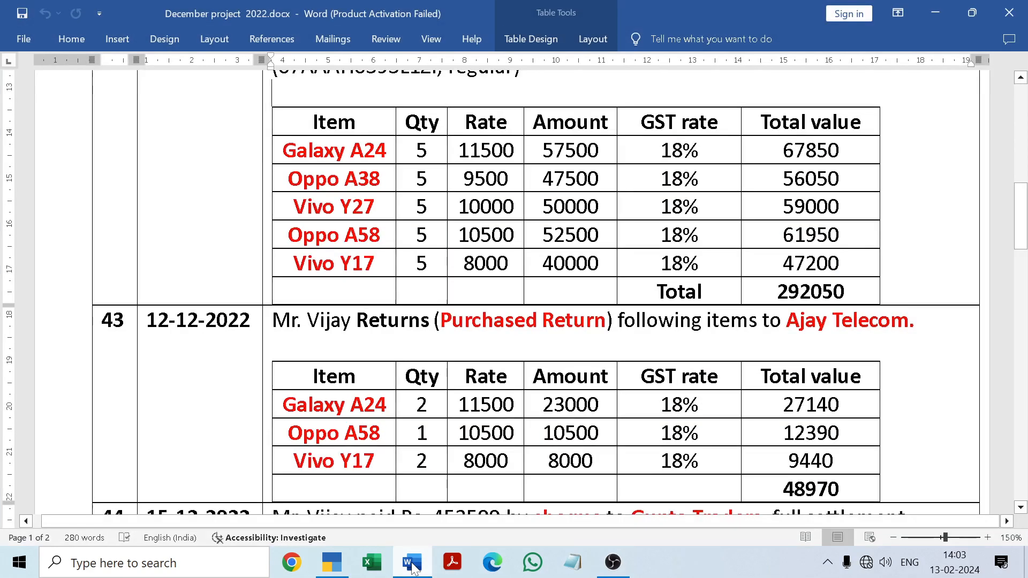
pyautogui.click(414, 565)
pyautogui.write('1')
pyautogui.press('Return')
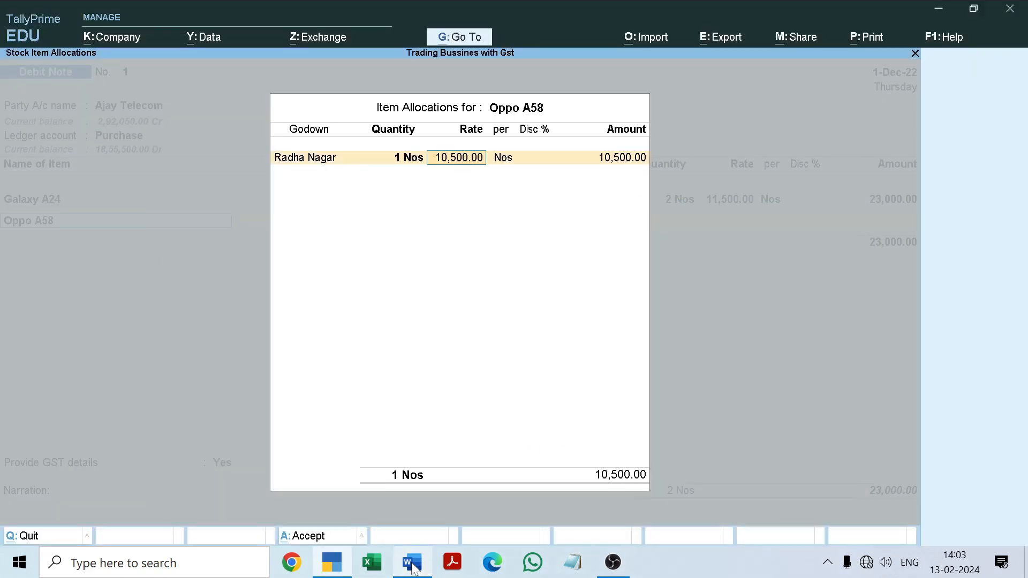
pyautogui.press('Return')
pyautogui.press('Return')
pyautogui.press('Return')
pyautogui.press('Return')
pyautogui.press('Return')
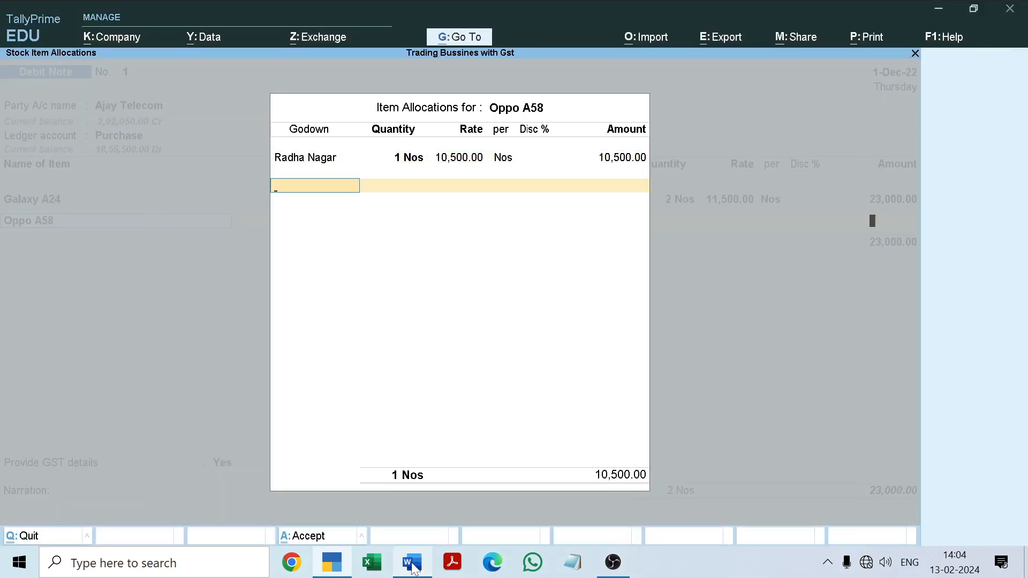
pyautogui.press('Return')
pyautogui.press('Return')
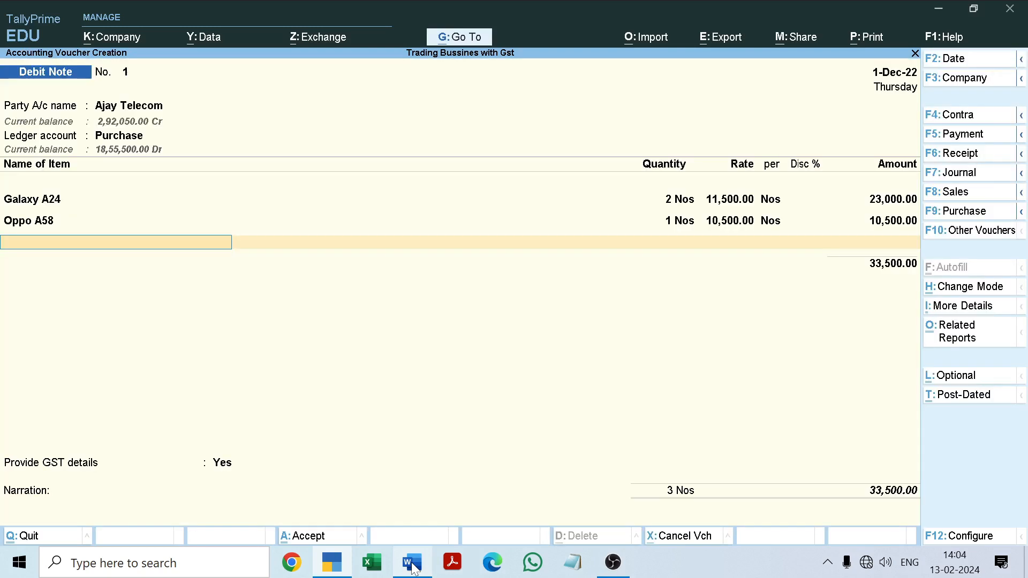
# Check the third returned item in Word and add Vivo Y17 with its godown to the TallyPrime debit note.
pyautogui.click(413, 563)
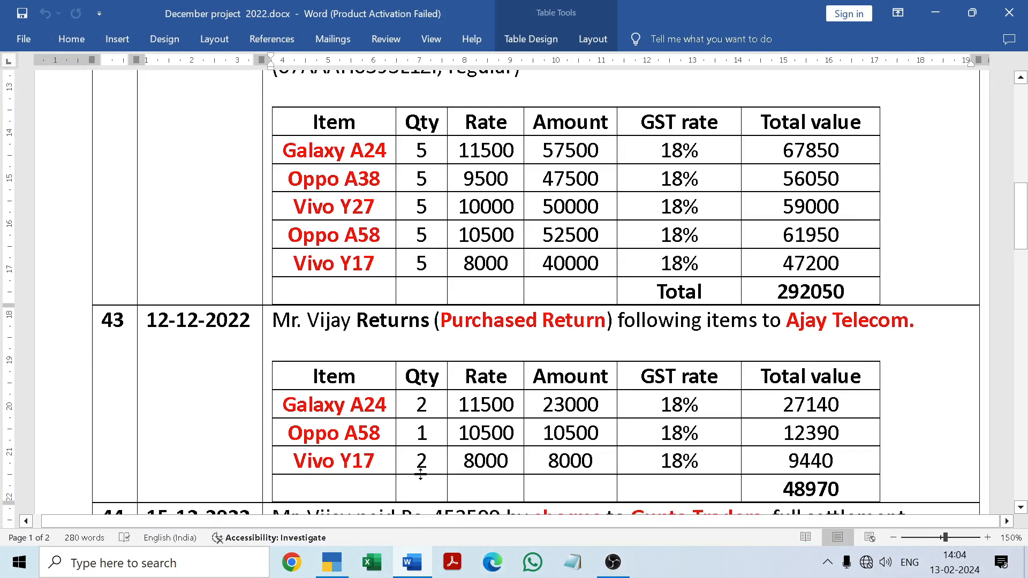
pyautogui.click(411, 563)
pyautogui.write('Vi')
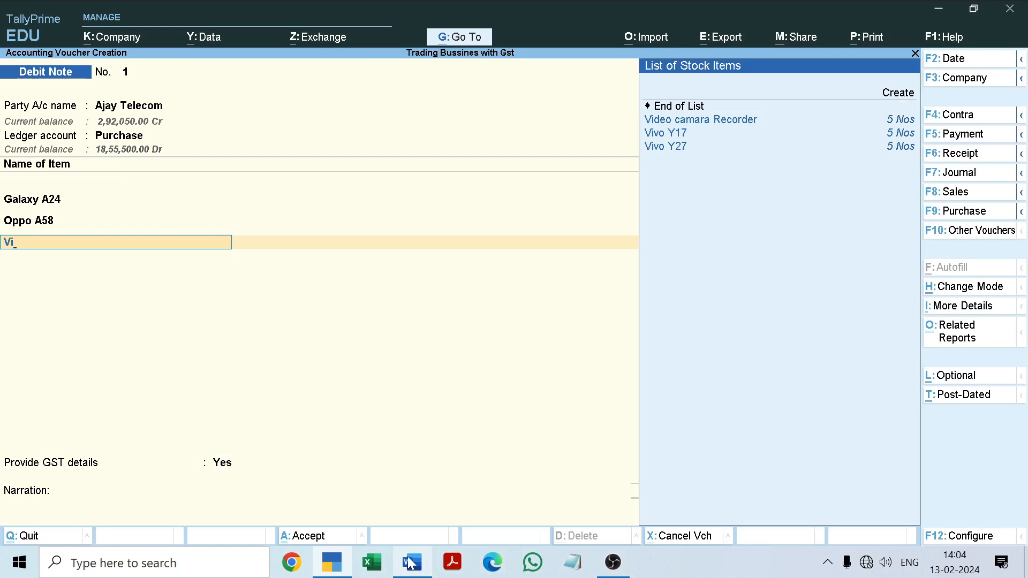
pyautogui.press('Down')
pyautogui.press('Return')
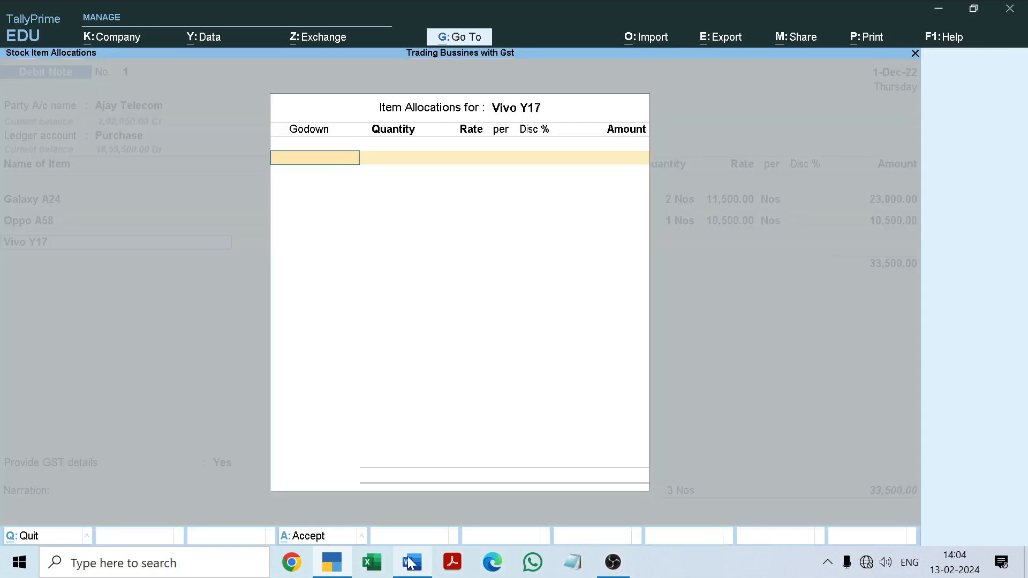
pyautogui.press('Return')
# Enter 2 Nos at 8,000 for Vivo Y17 and keep its GST and HSN details as per Masters/Company.
pyautogui.write('2')
pyautogui.press('Return')
pyautogui.press('Return')
pyautogui.press('Return')
pyautogui.press('Return')
pyautogui.press('Return')
pyautogui.press('Return')
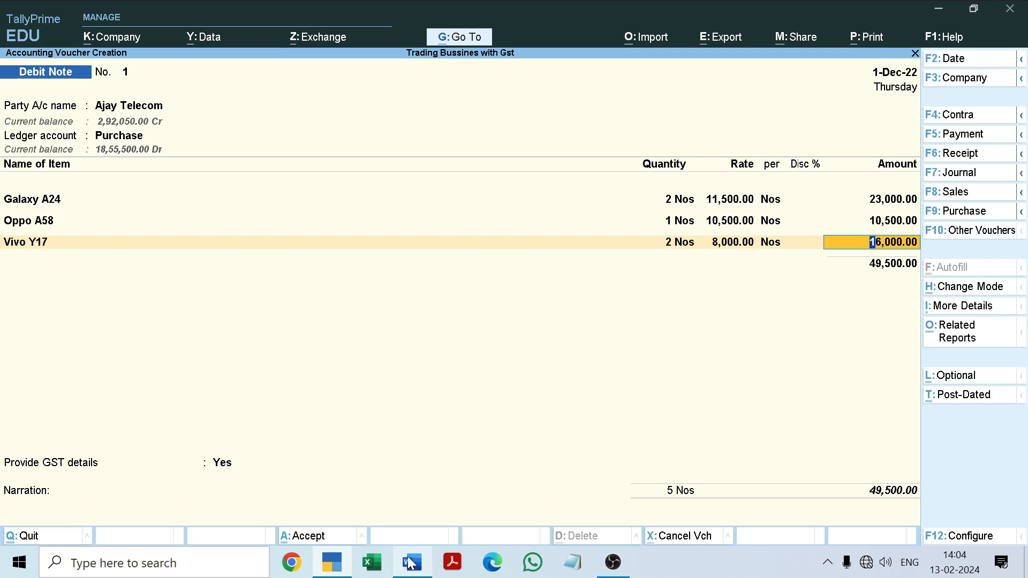
pyautogui.press('Return')
pyautogui.press('Return')
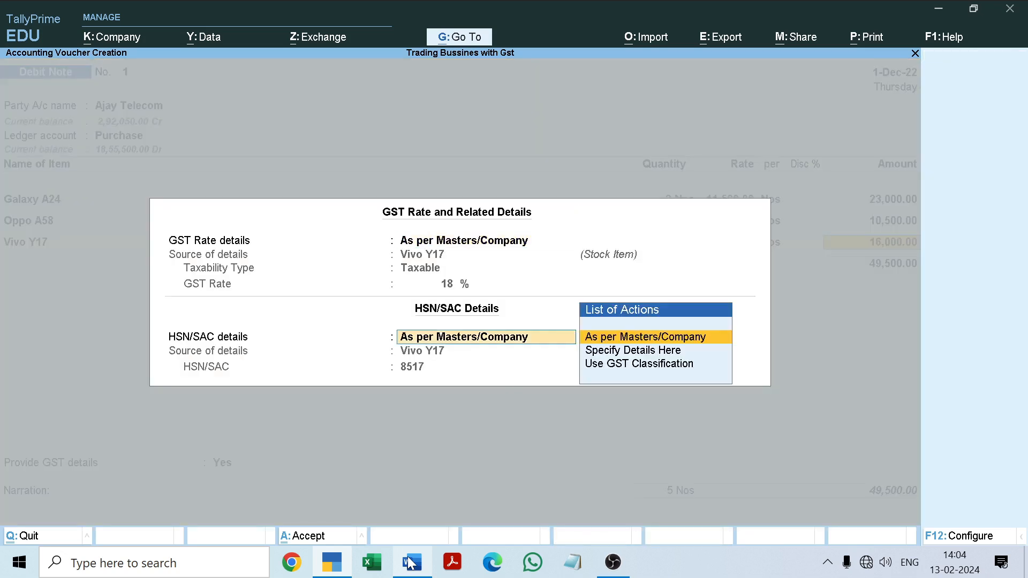
pyautogui.press('Return')
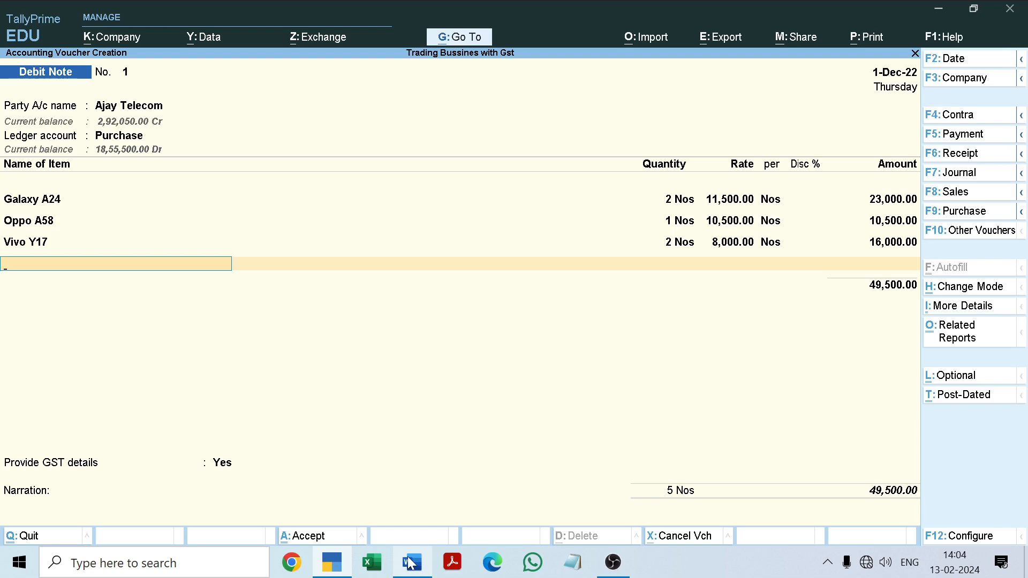
# End the item list, add the IGST ledger to the debit note and set Provide GST details to No.
pyautogui.press('Return')
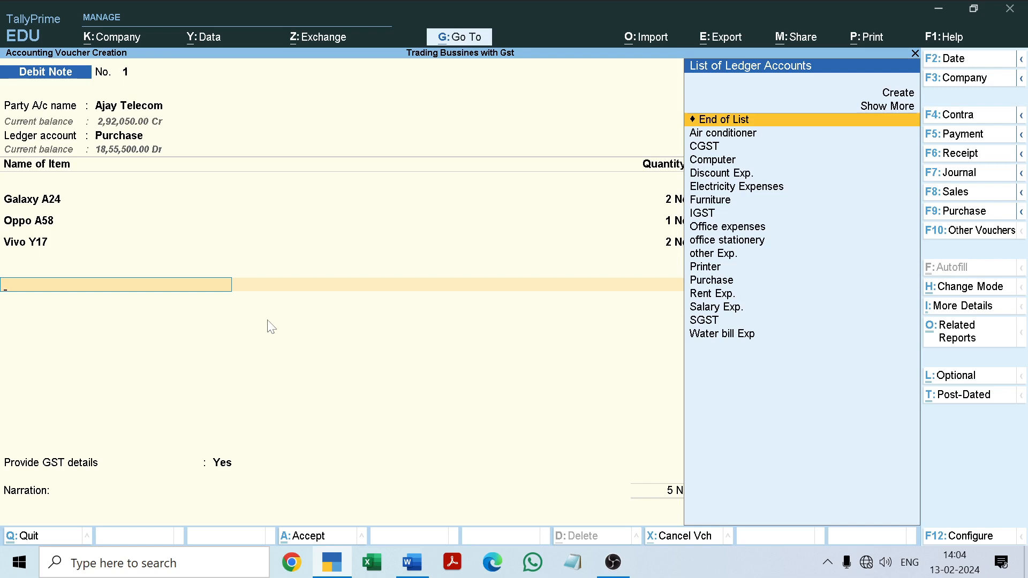
pyautogui.write('I')
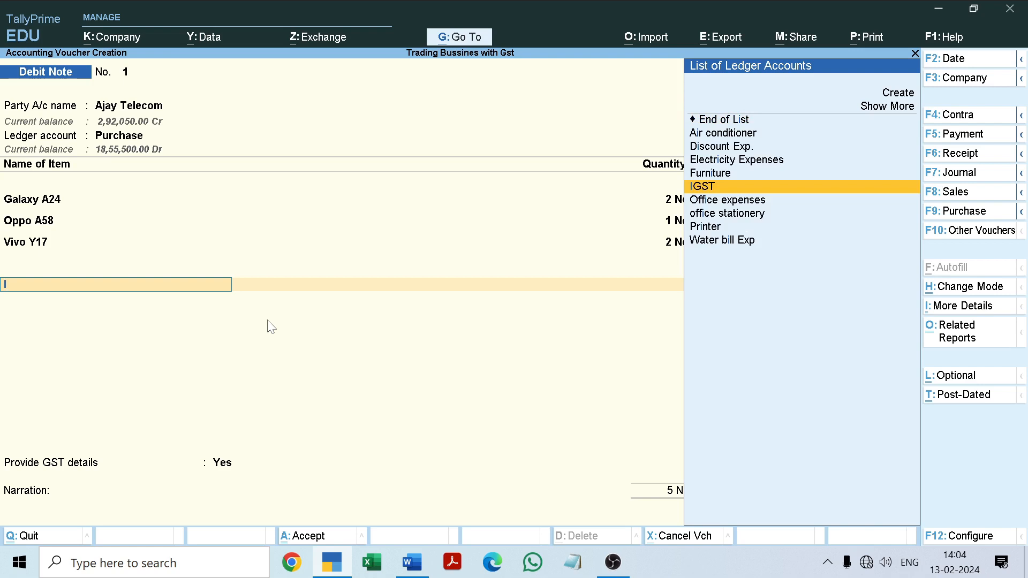
pyautogui.press('Return')
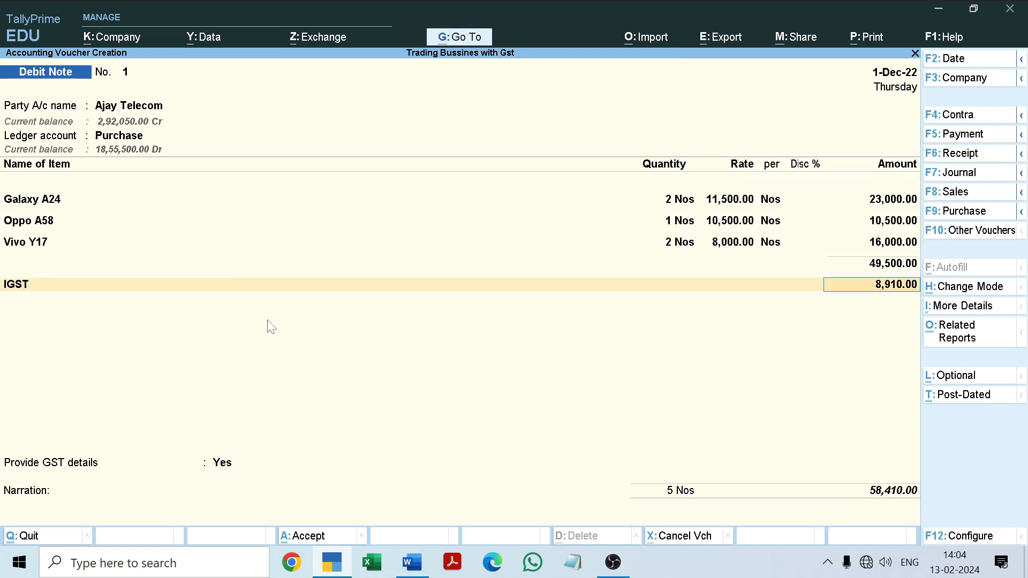
pyautogui.press('Return')
pyautogui.press('Return')
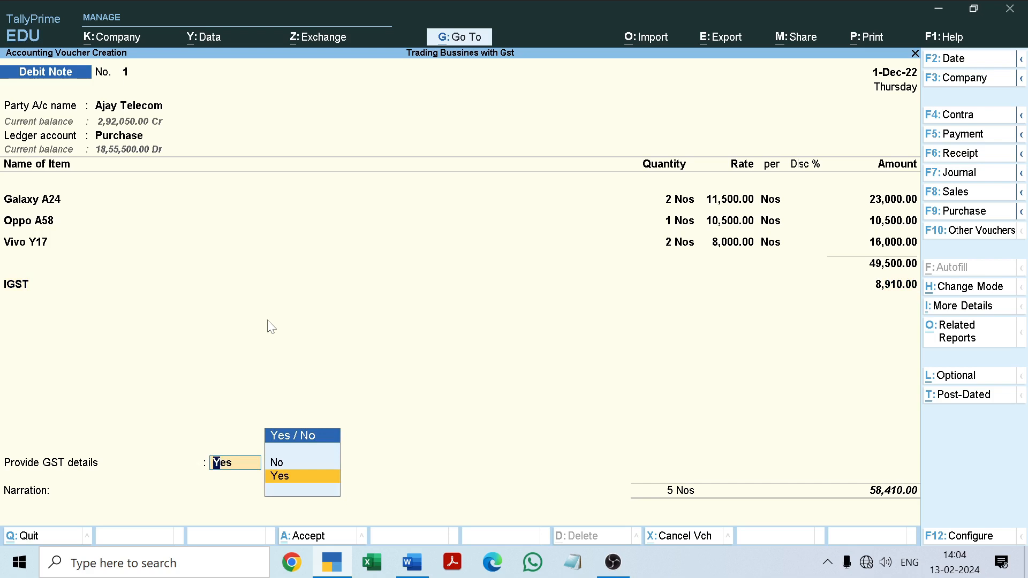
pyautogui.press('Up')
pyautogui.press('Return')
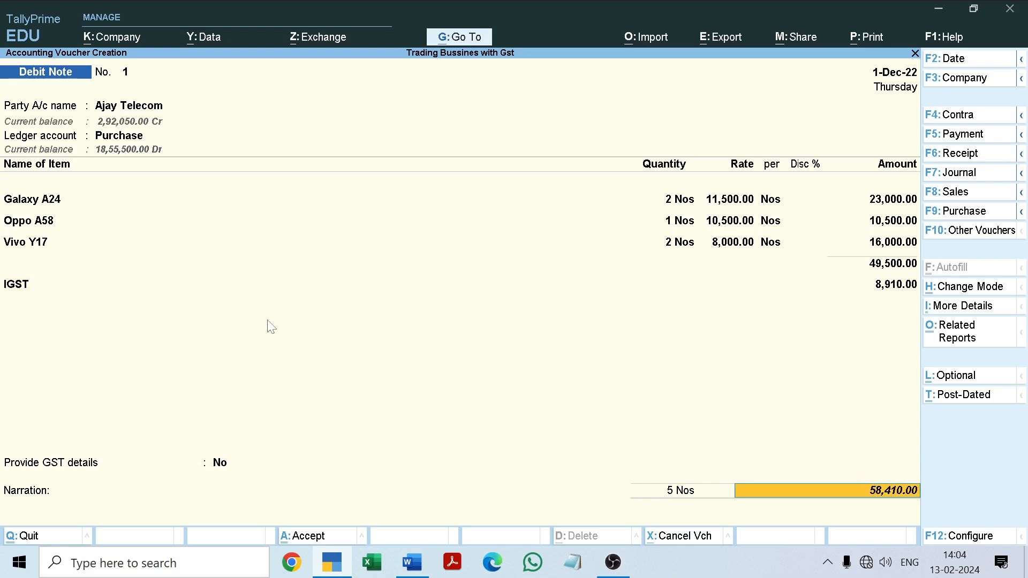
# Compare transaction 43's amounts and total in Word with the debit note in TallyPrime.
pyautogui.click(417, 560)
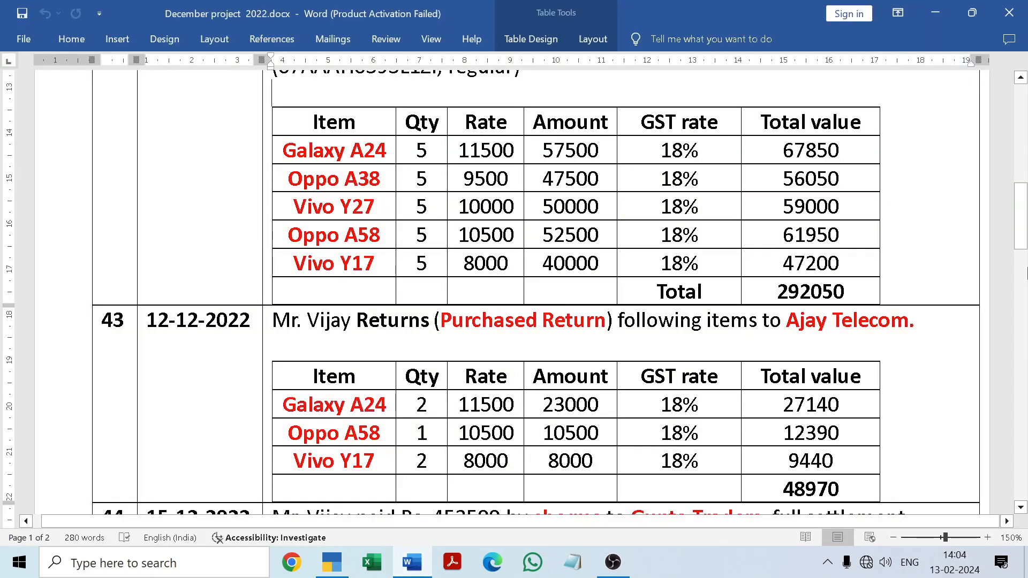
pyautogui.moveTo(1020, 228); pyautogui.dragTo(1020, 251)
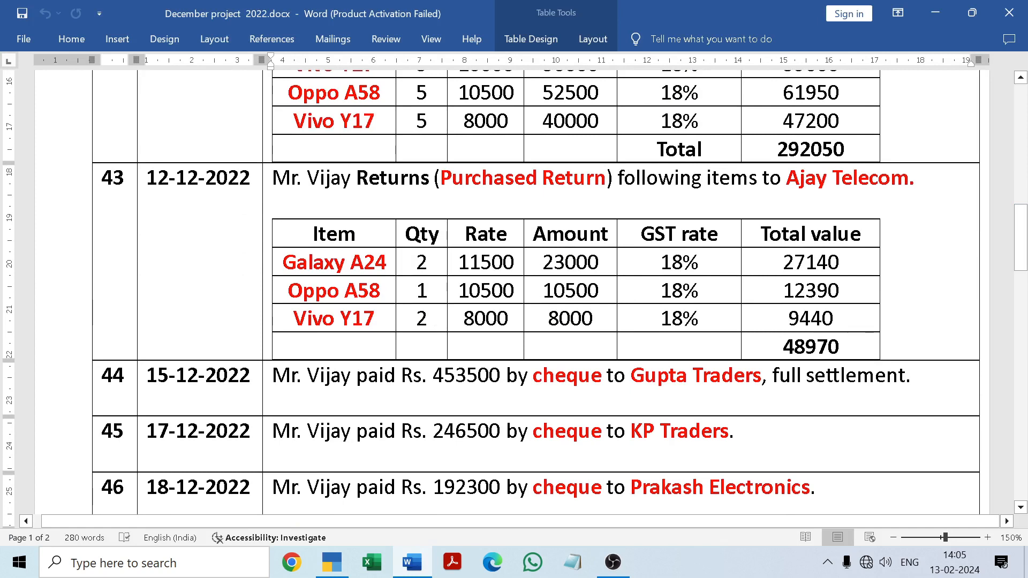
pyautogui.click(332, 562)
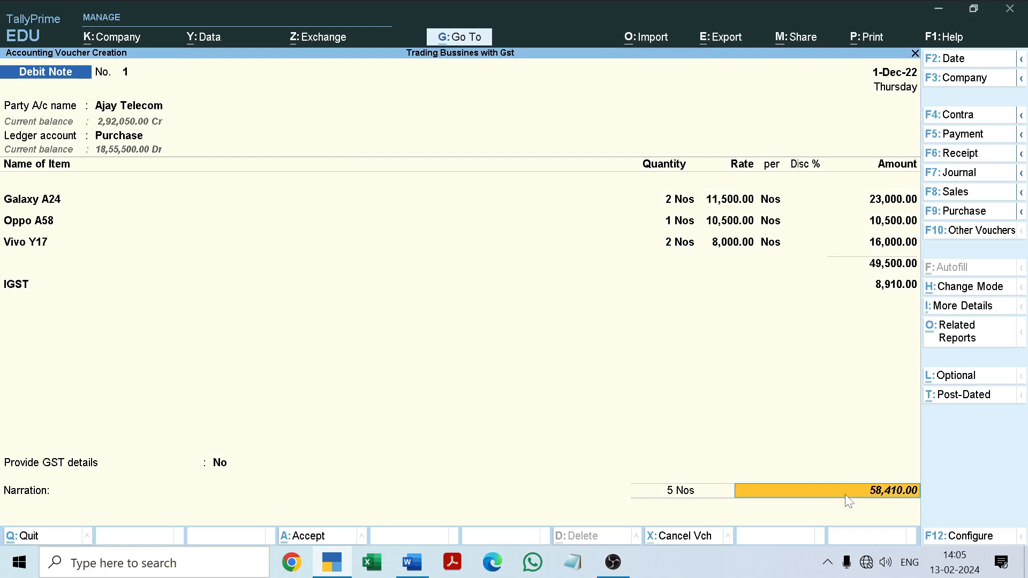
# Check Vivo Y17's quantity and amount in transaction 43 in Word against its line in the TallyPrime debit note.
pyautogui.click(412, 564)
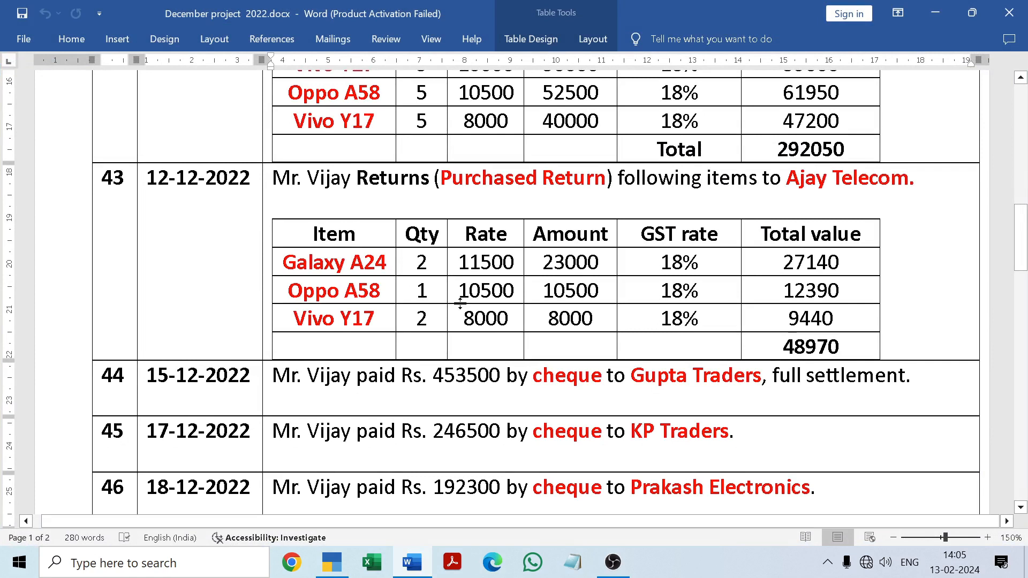
pyautogui.click(413, 563)
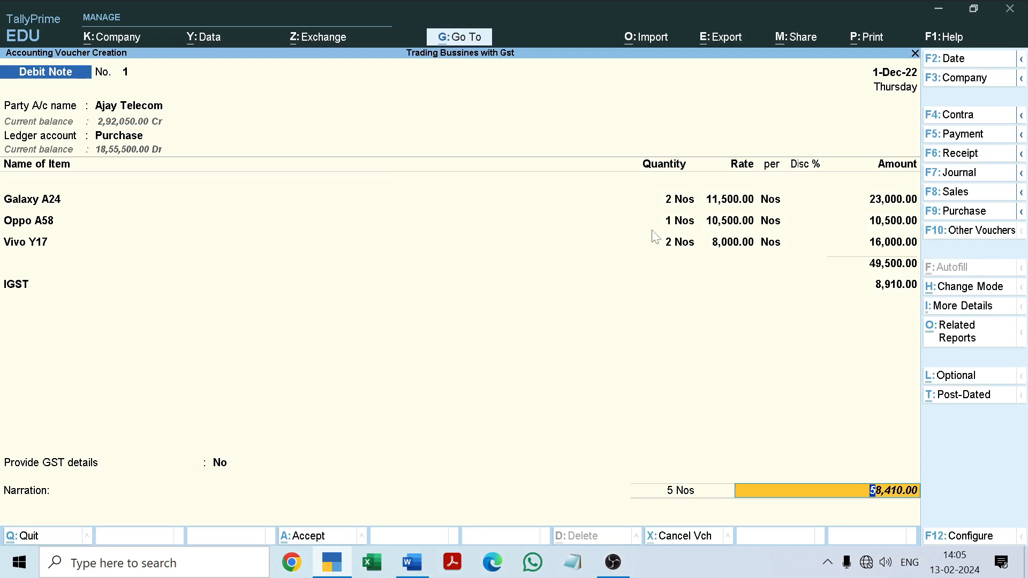
pyautogui.click(413, 563)
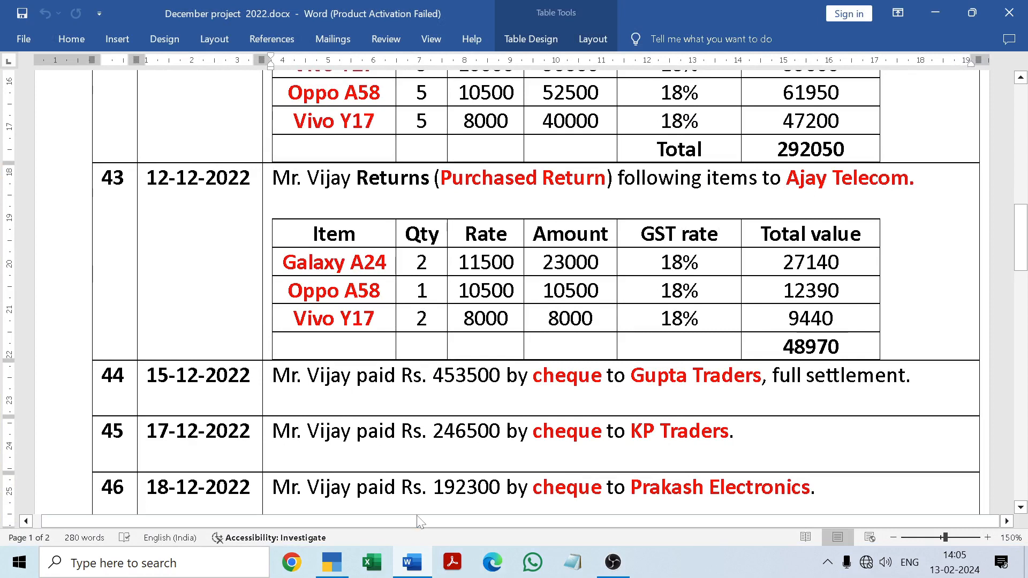
pyautogui.click(413, 562)
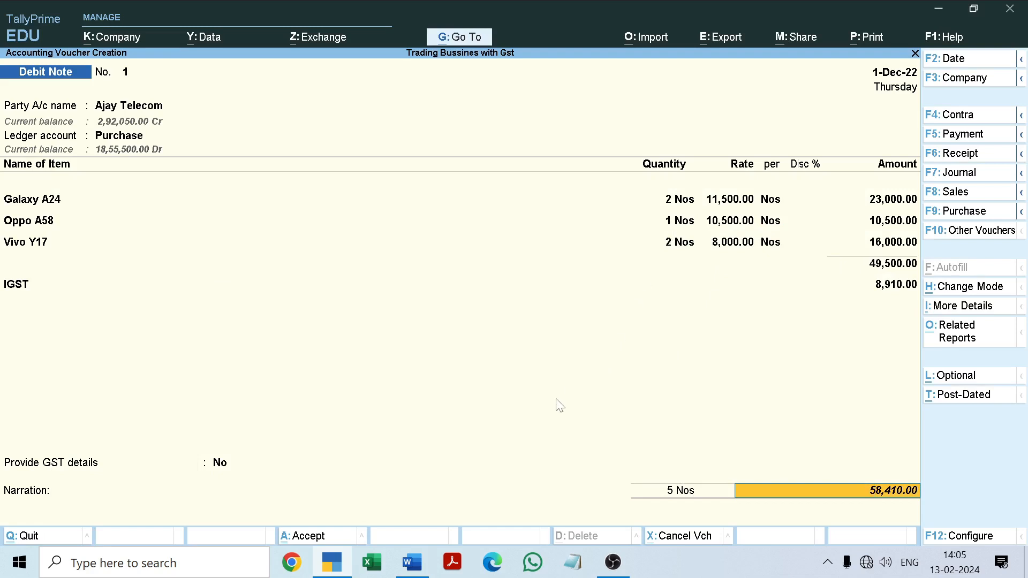
pyautogui.click(414, 563)
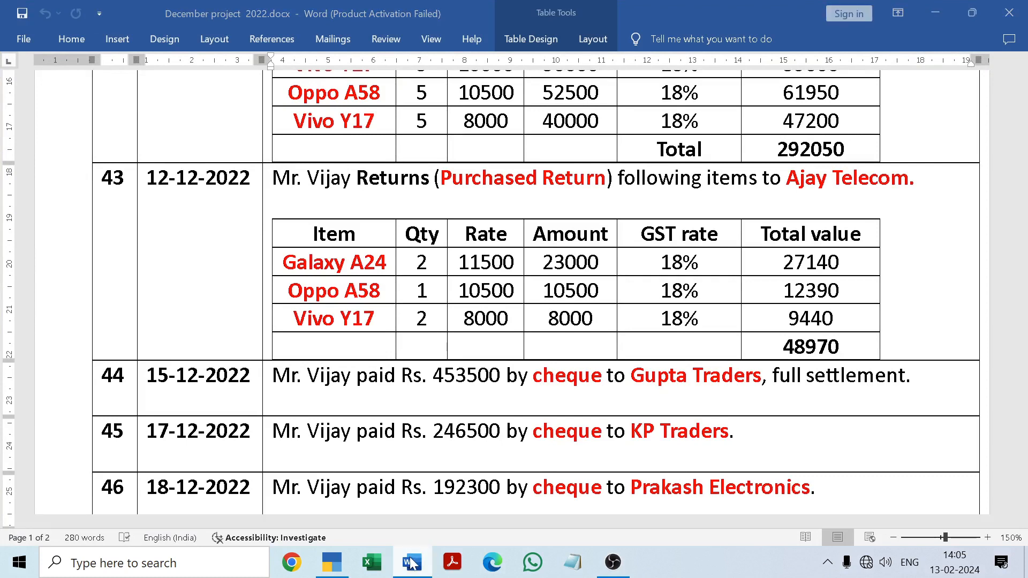
pyautogui.hotkey('alt', 'Tab')
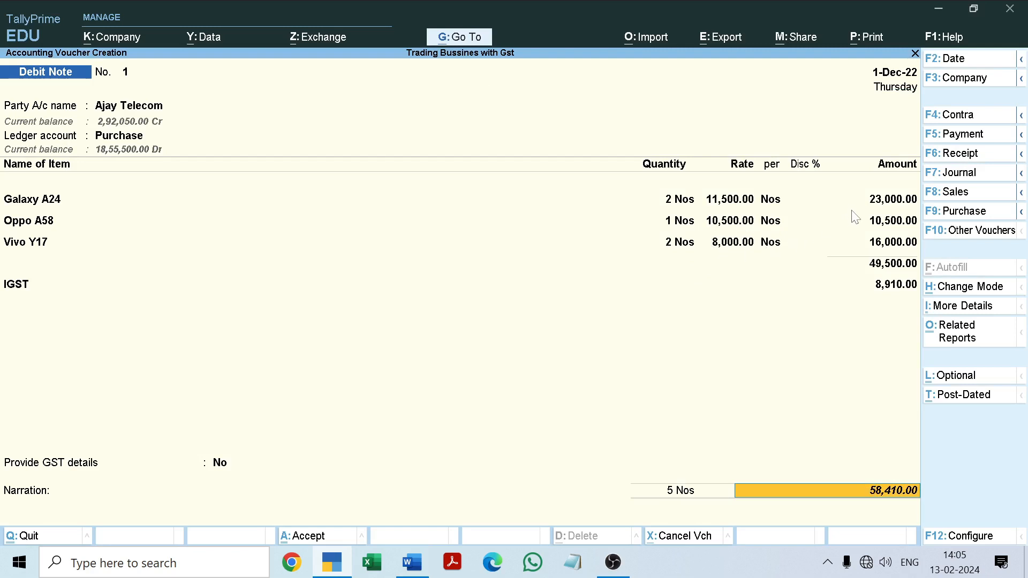
# Switch to Word, change the Vivo Y17 quantity in transaction 43 to 1 and save the document.
pyautogui.click(413, 562)
pyautogui.click(412, 562)
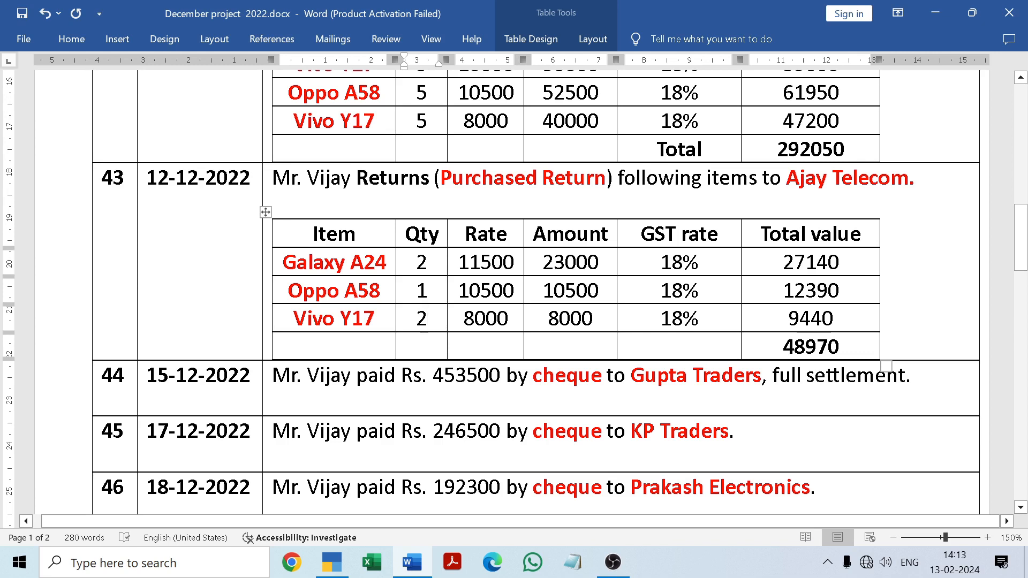
pyautogui.press('BackSpace')
pyautogui.write('1')
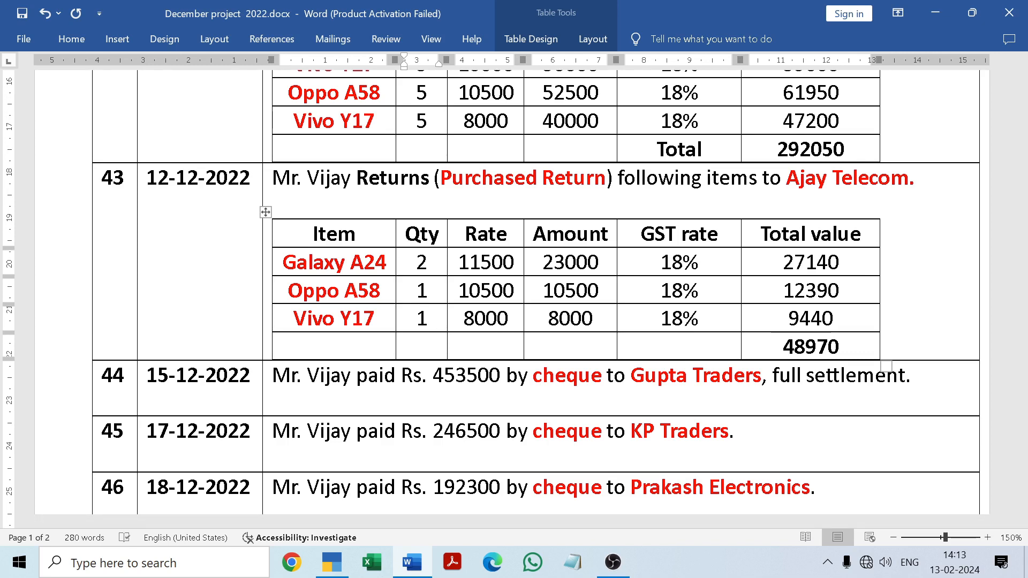
pyautogui.press('Return')
pyautogui.press('Return')
pyautogui.press('BackSpace')
pyautogui.press('BackSpace')
pyautogui.hotkey('ctrl', 'a')
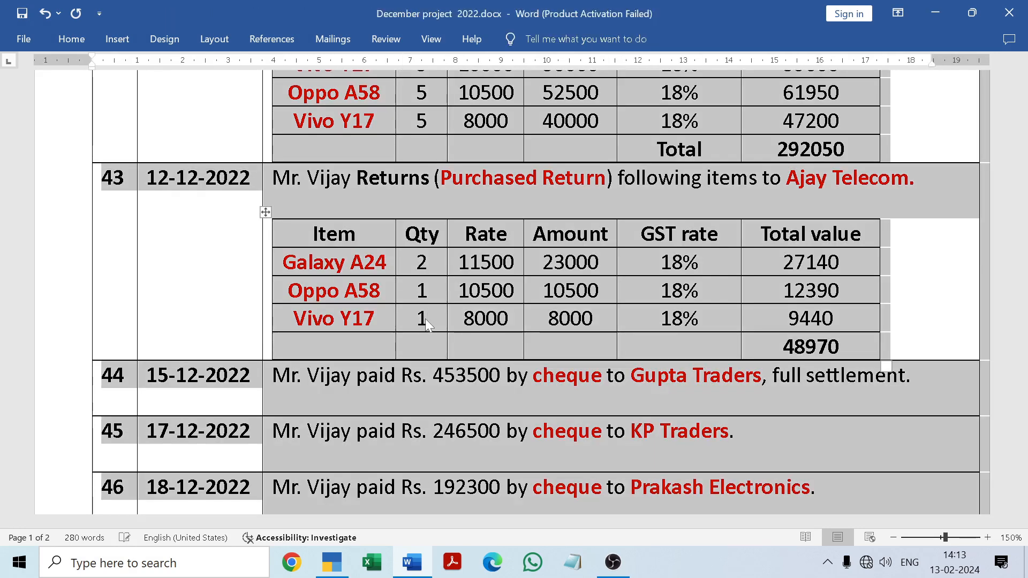
pyautogui.hotkey('ctrl', 's')
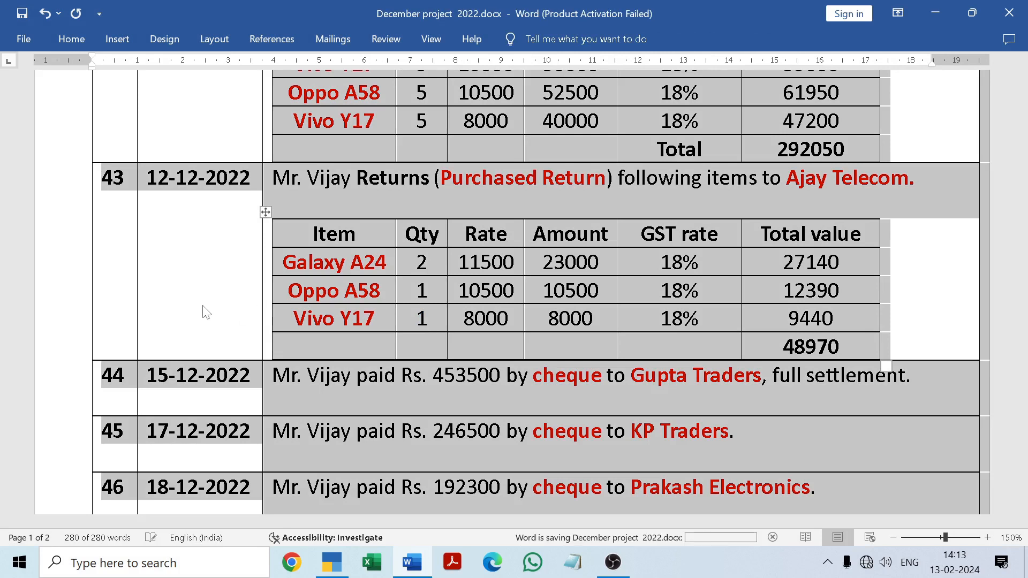
pyautogui.click(201, 308)
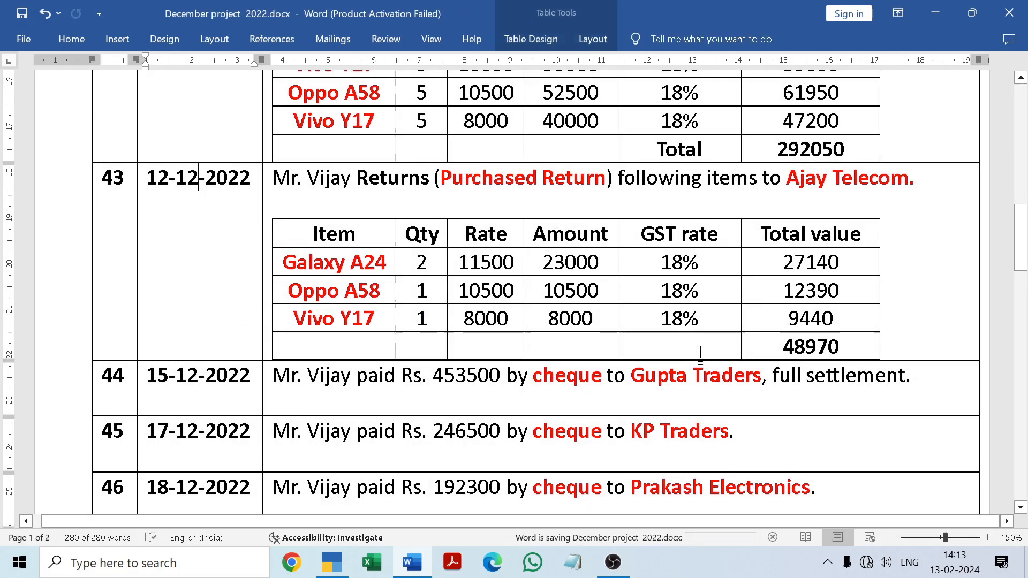
# Switch to TallyPrime and set Vivo Y17's quantity in the debit note to 1 Nos, keeping its godown and rate.
pyautogui.click(408, 575)
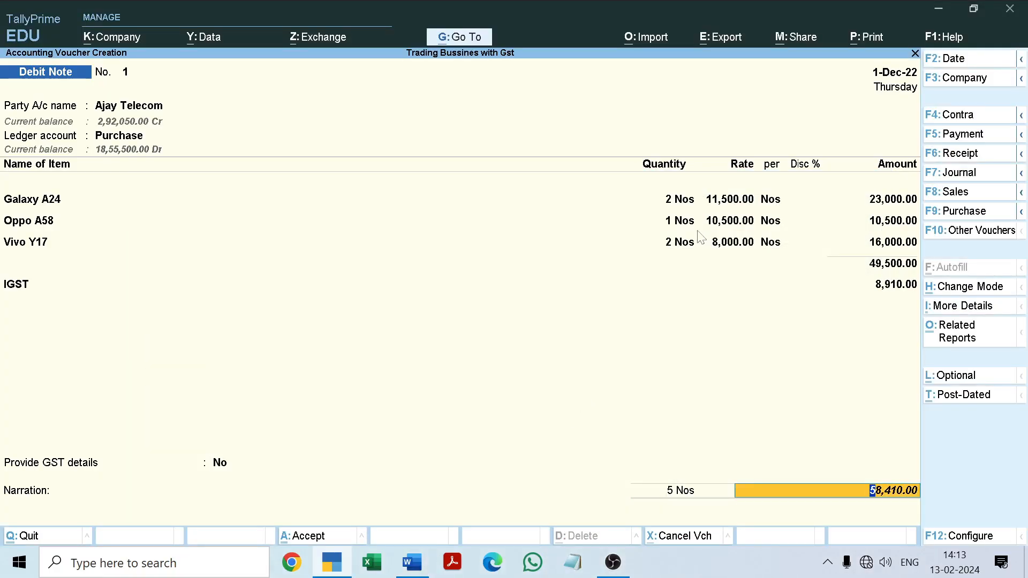
pyautogui.click(672, 244)
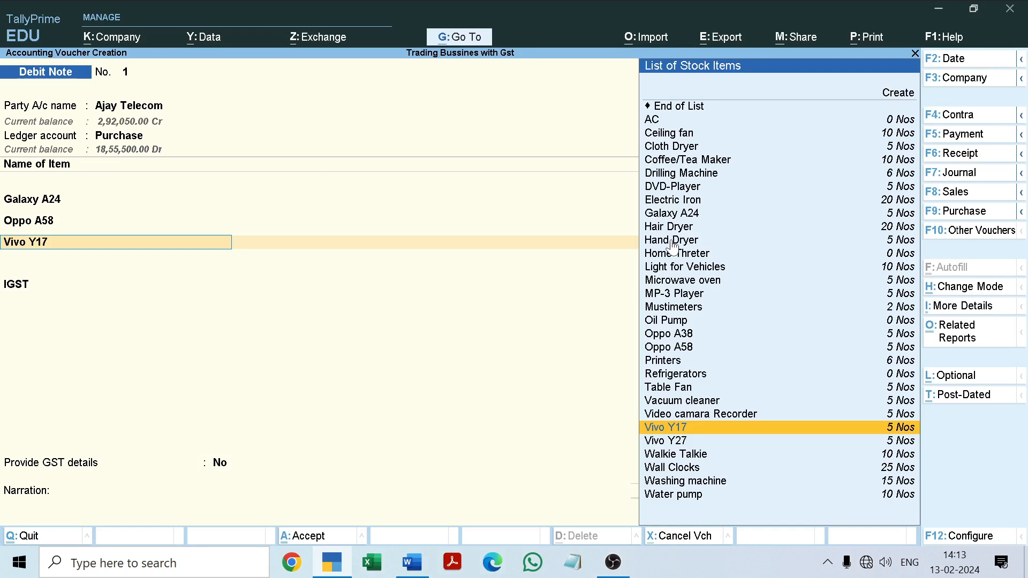
pyautogui.press('Return')
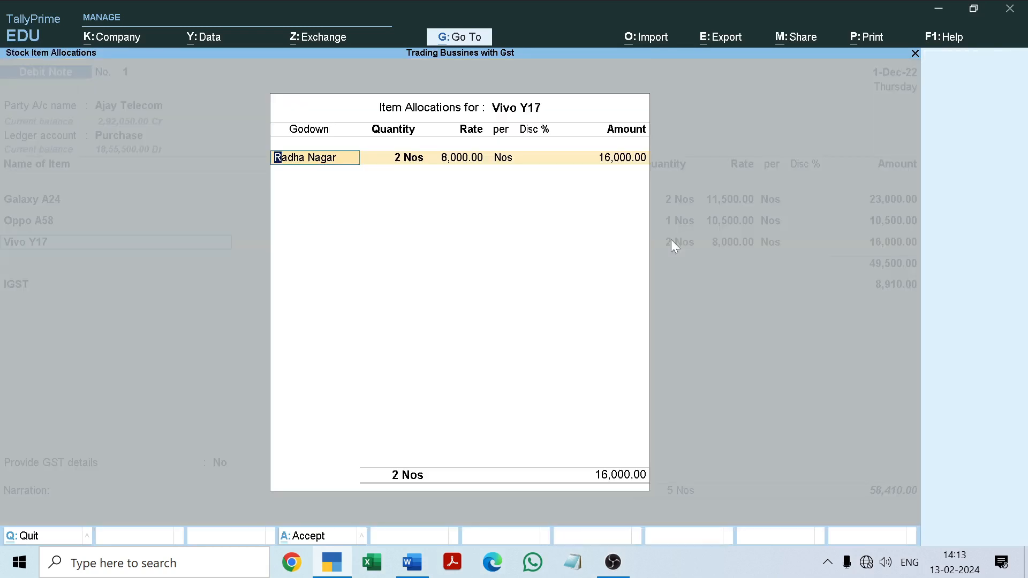
pyautogui.press('Return')
pyautogui.write('1')
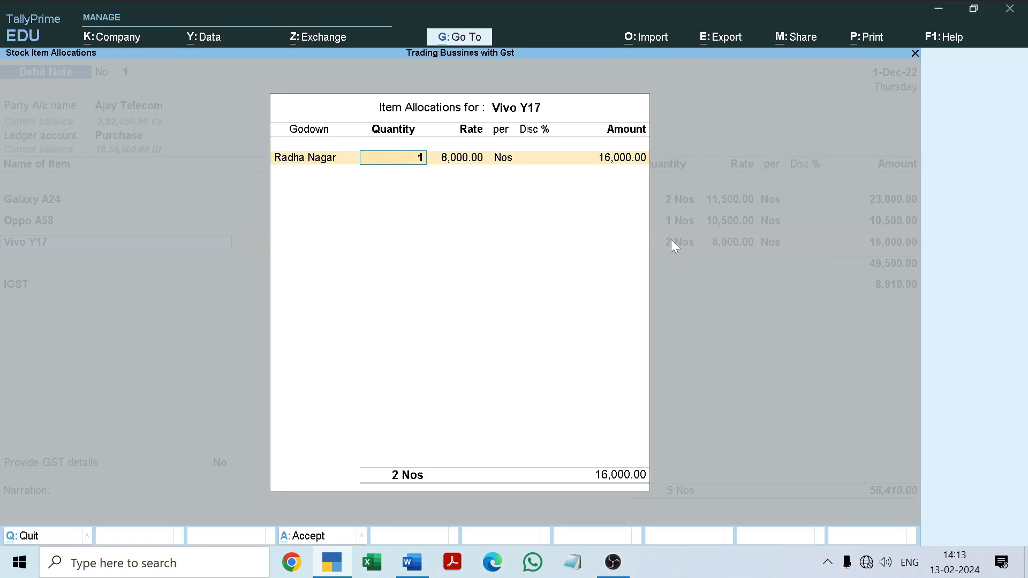
pyautogui.press('Return')
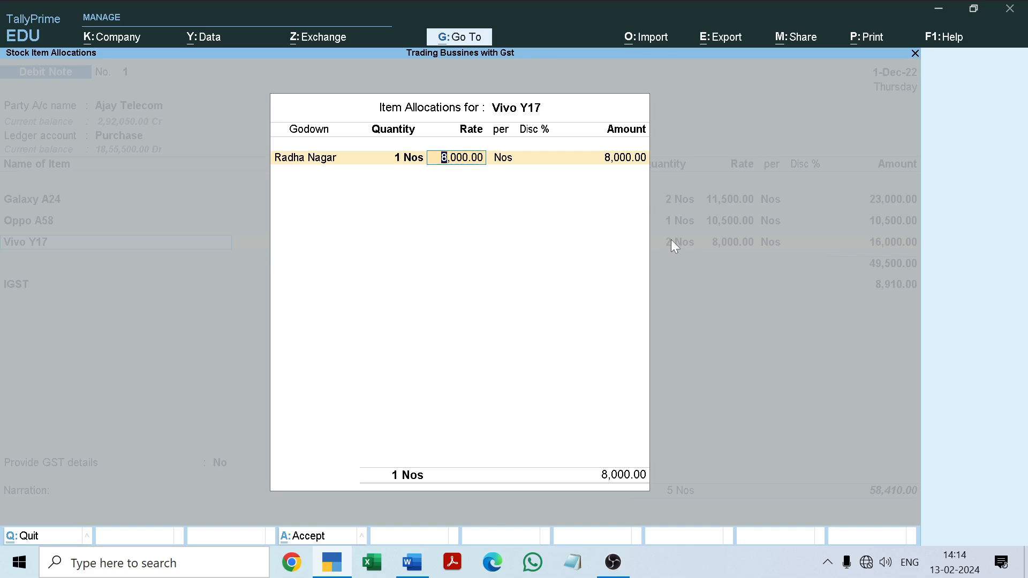
pyautogui.press('Return')
pyautogui.press('Return')
pyautogui.press('Return')
pyautogui.press('Return')
pyautogui.press('Return')
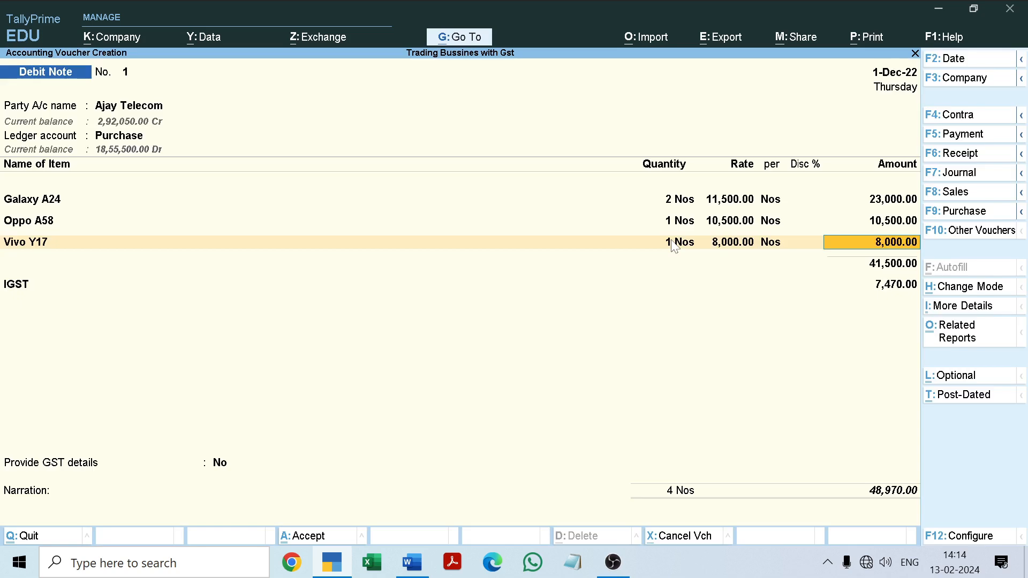
# End the item list, check the debit note total against transaction 43 in Word and keep the IGST entry.
pyautogui.press('Return')
pyautogui.press('Return')
pyautogui.press('Return')
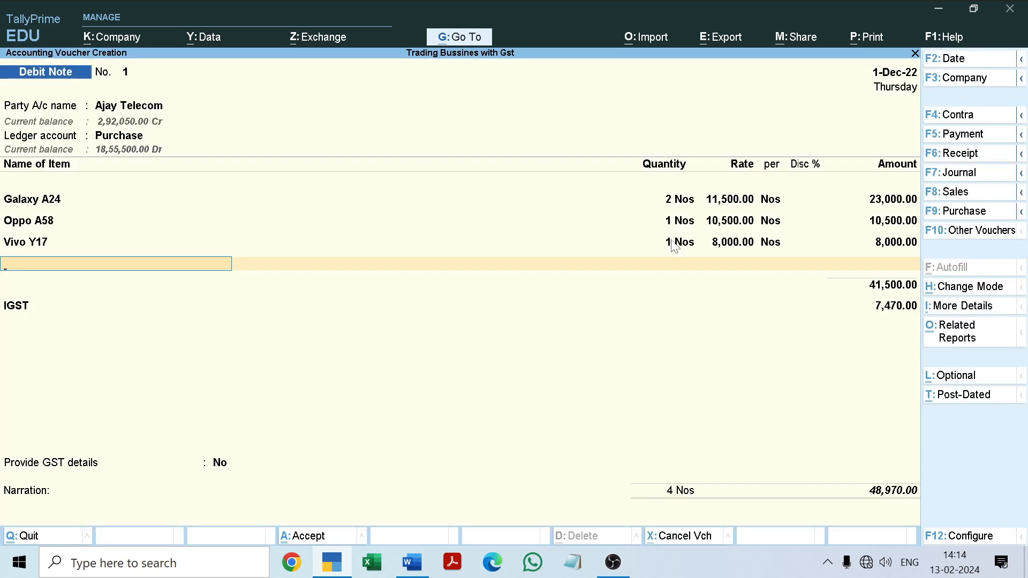
pyautogui.press('Return')
pyautogui.press('Return')
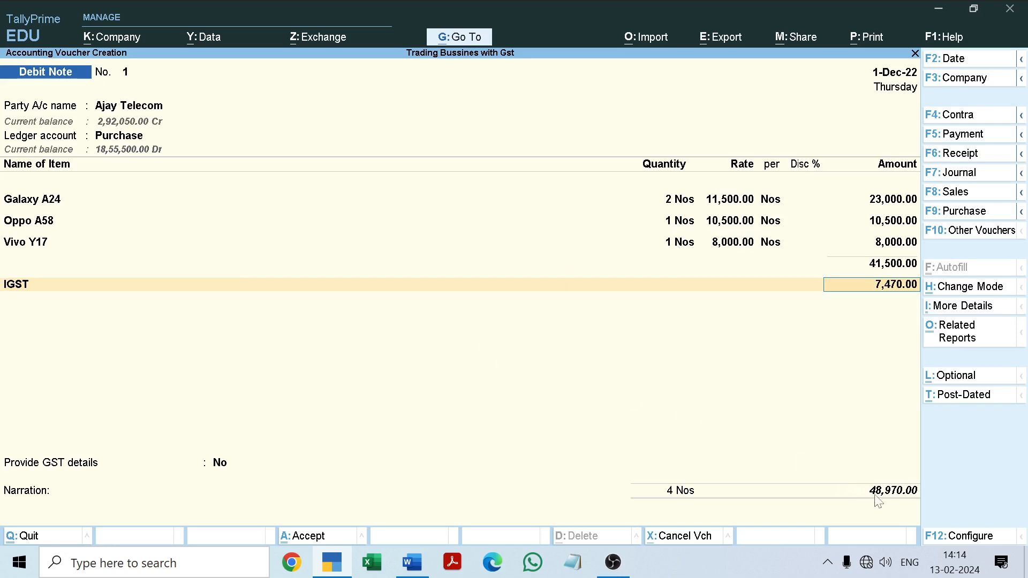
pyautogui.click(414, 567)
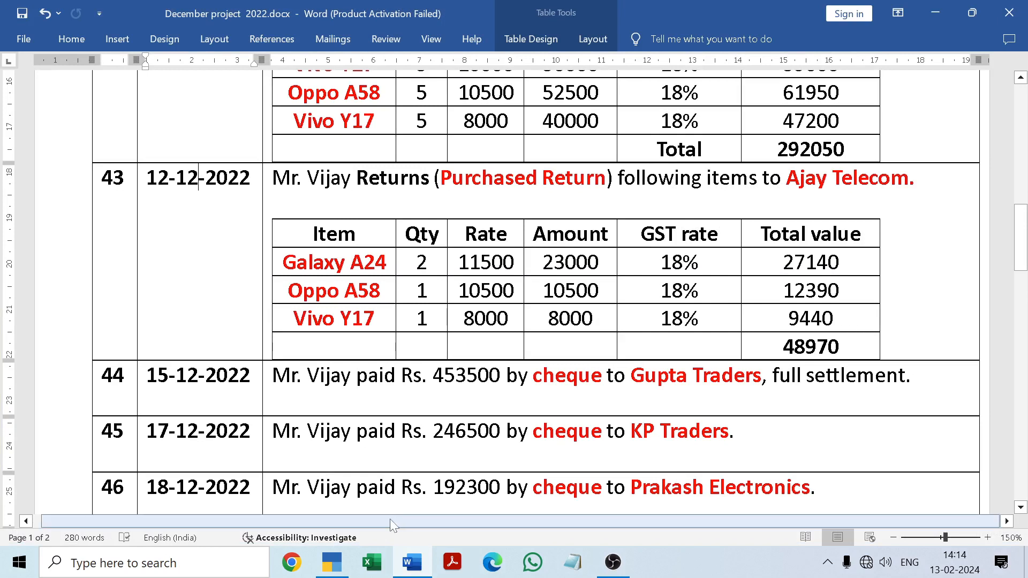
pyautogui.click(413, 561)
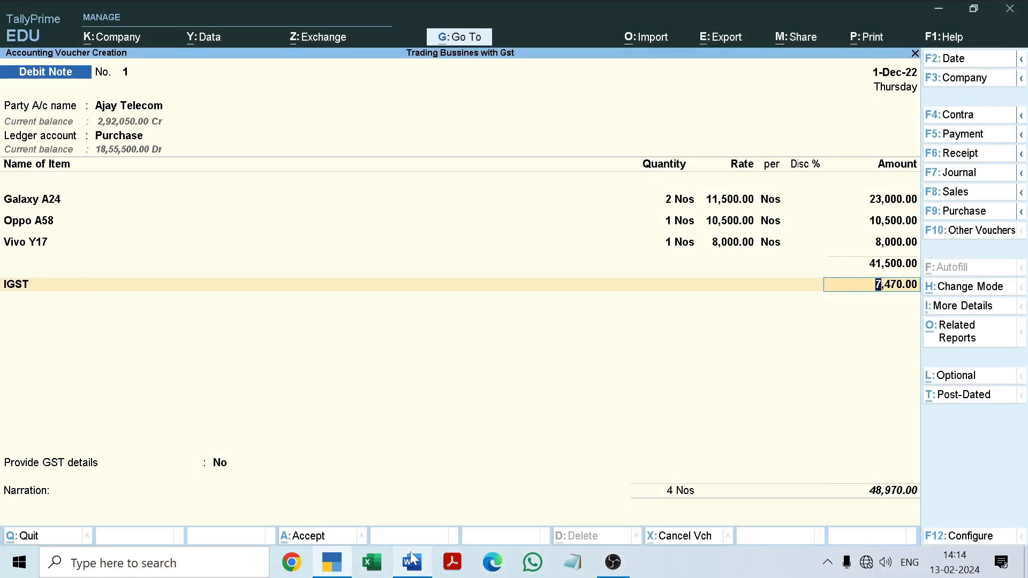
pyautogui.press('Return')
pyautogui.press('Return')
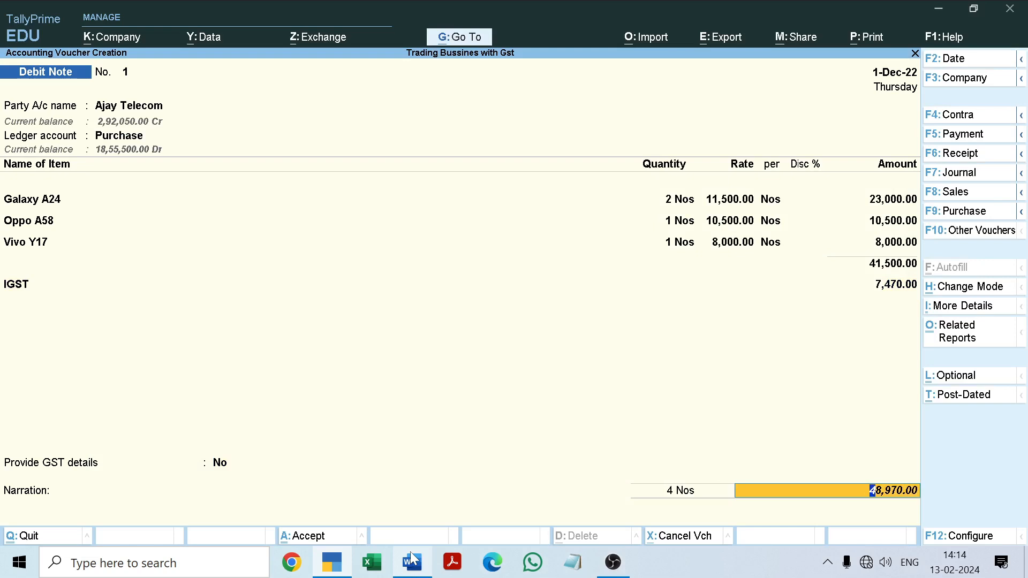
# Allocate the debit note as Agst Ref to Ajay Telecom's pending bill 8, accept the voucher and leave voucher entry.
pyautogui.press('Return')
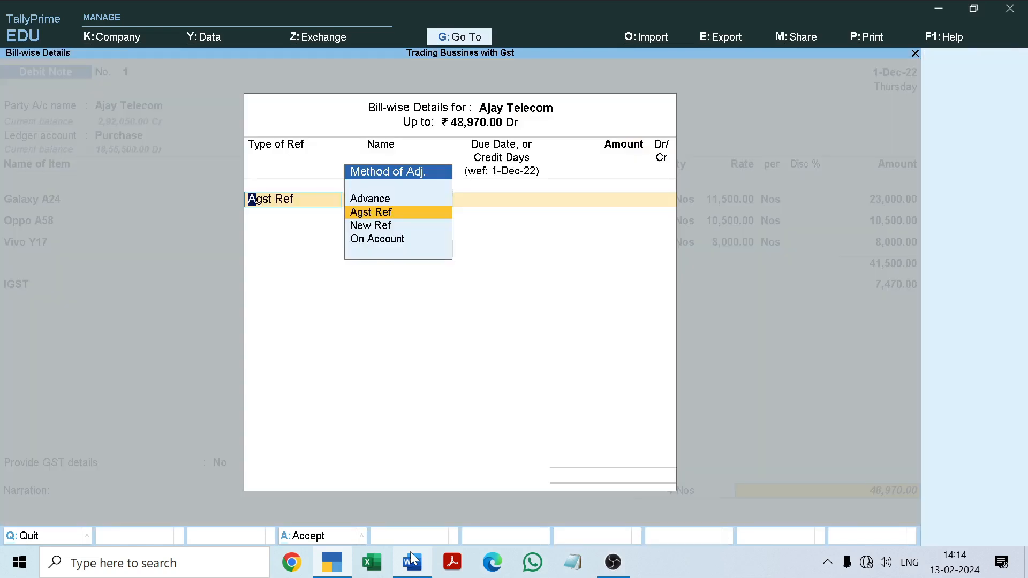
pyautogui.press('Return')
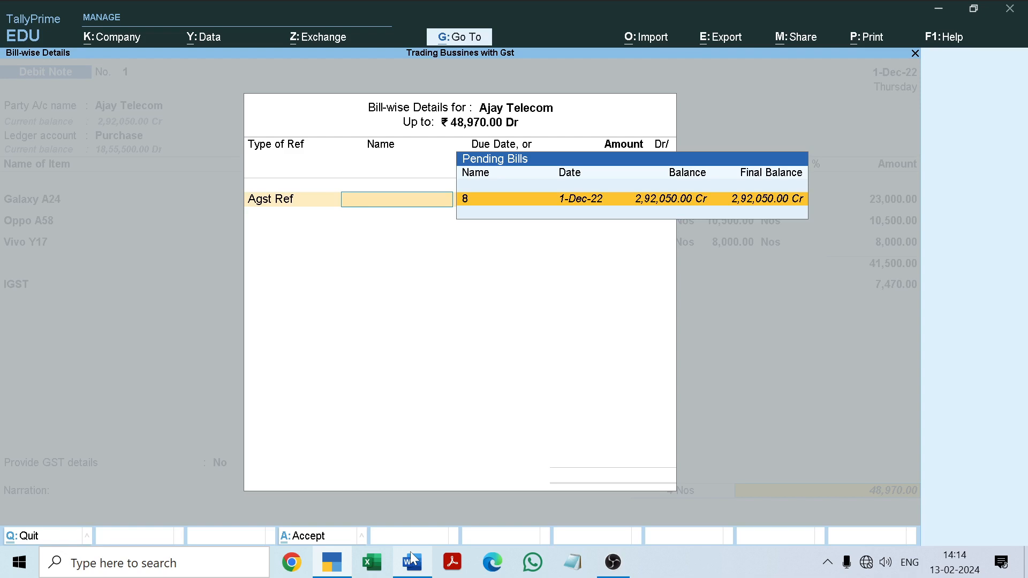
pyautogui.press('Return')
pyautogui.press('Return')
pyautogui.press('Return')
pyautogui.press('Return')
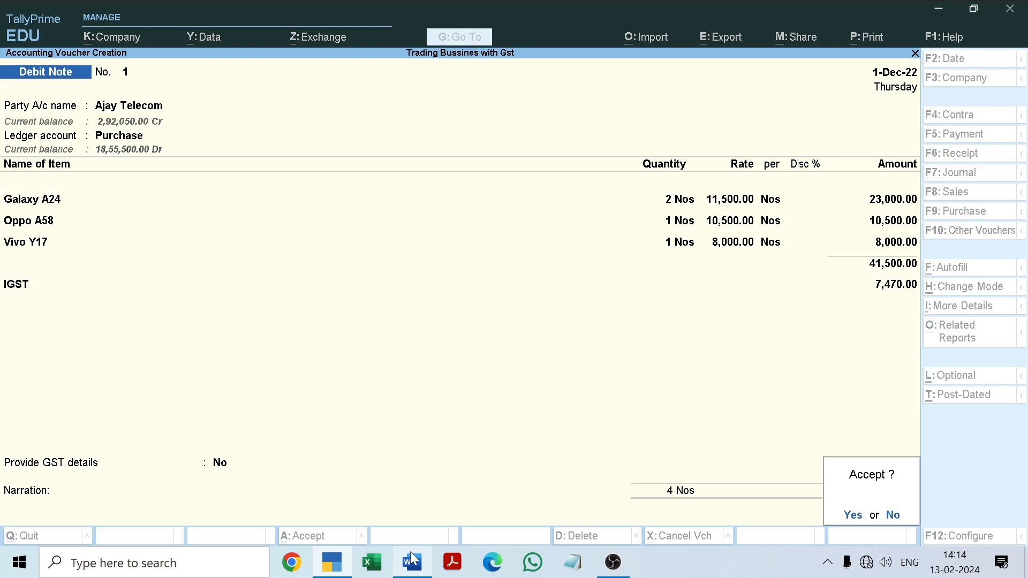
pyautogui.press('y')
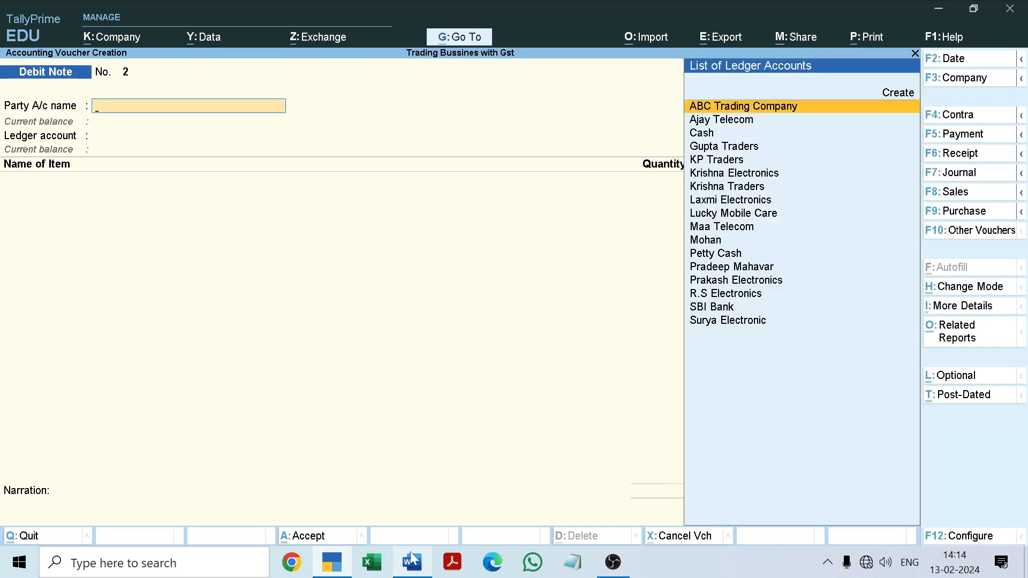
pyautogui.press('Escape')
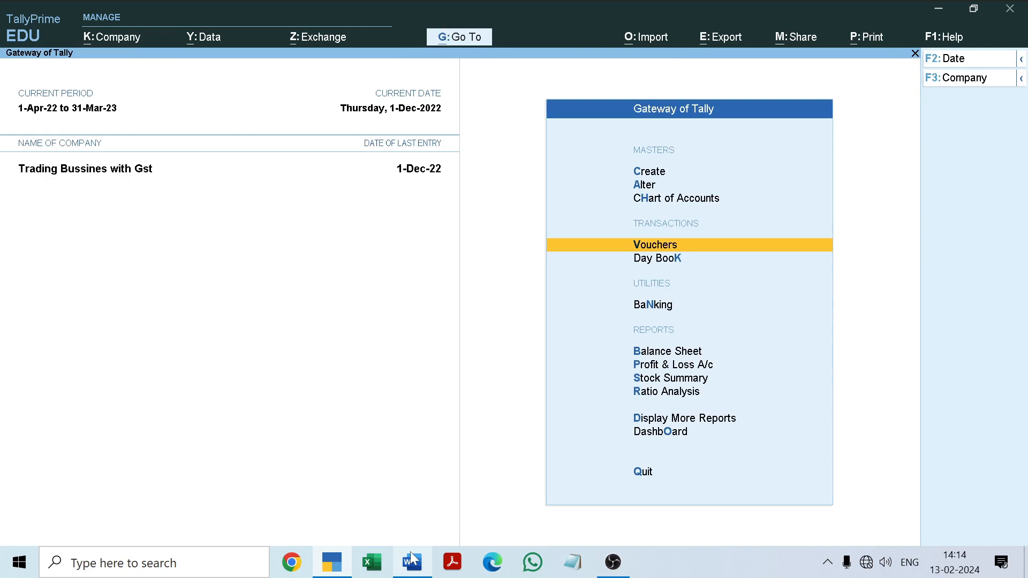
# Review the vouchers recorded for 1-Dec-22 in the Day Book, including the Ajay Telecom debit note, and close it.
pyautogui.press('Down')
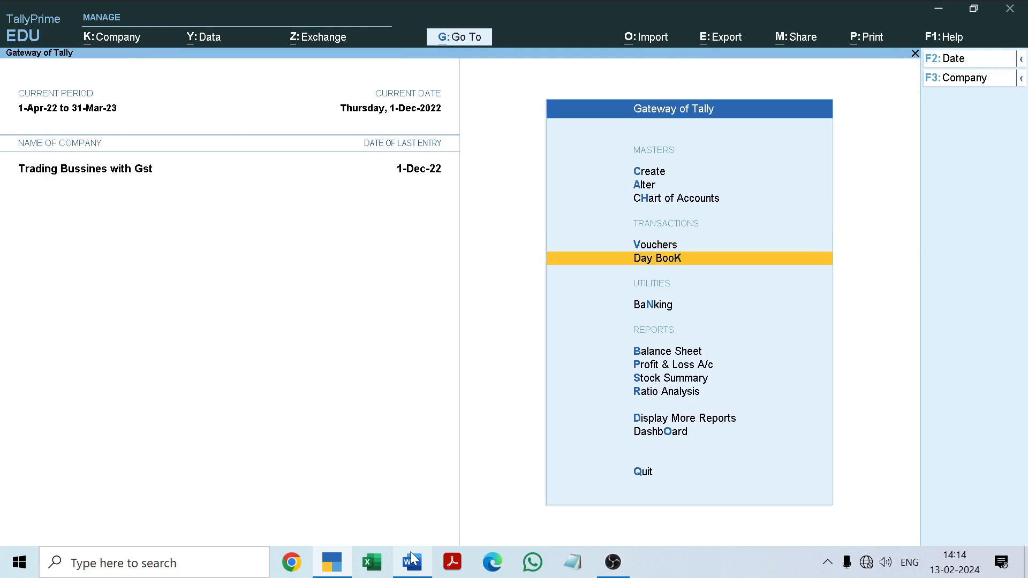
pyautogui.press('Return')
pyautogui.press('Down')
pyautogui.press('Down')
pyautogui.press('Down')
pyautogui.press('Down')
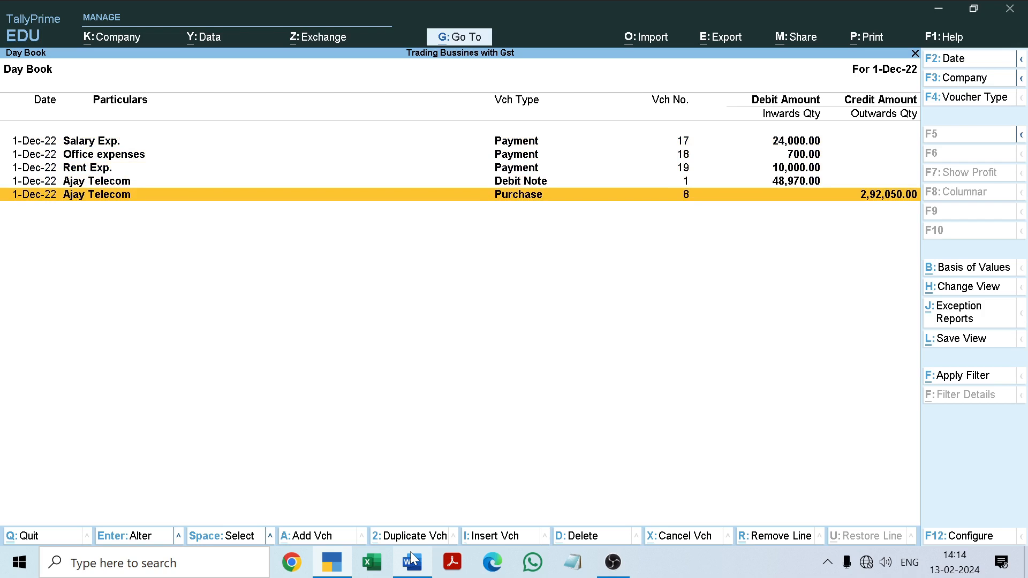
pyautogui.press('Up')
pyautogui.press('Up')
pyautogui.press('Up')
pyautogui.press('Up')
pyautogui.press('Down')
pyautogui.press('Down')
pyautogui.press('Down')
pyautogui.press('Down')
pyautogui.press('Up')
pyautogui.press('Up')
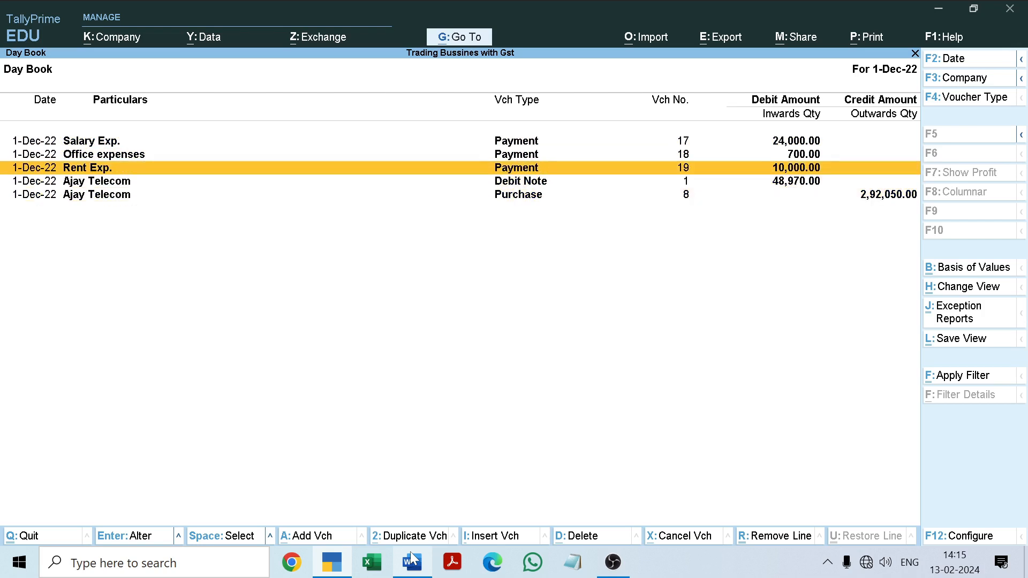
pyautogui.press('Escape')
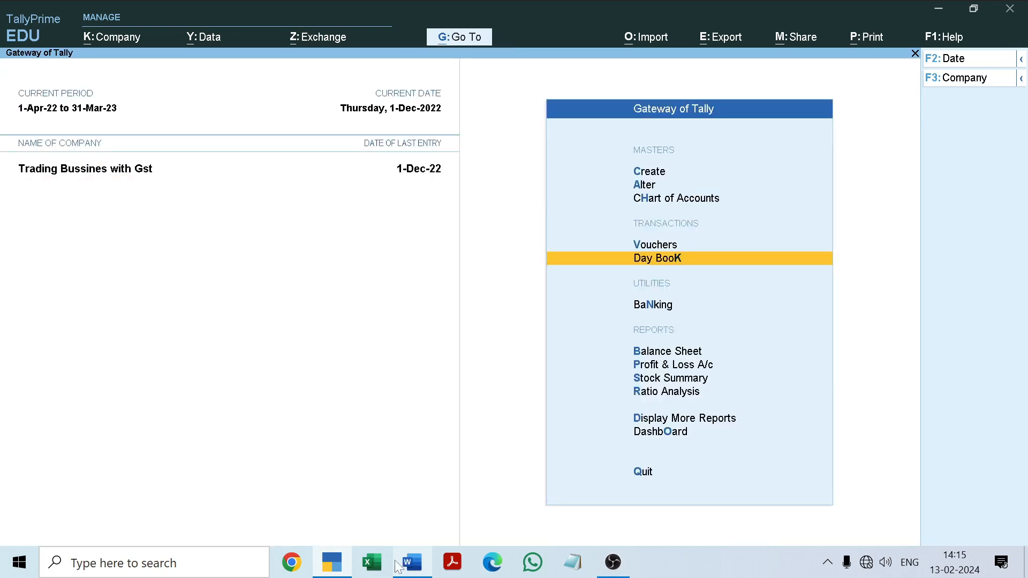
# Review the remaining transactions up to 49 in the Word document and return to TallyPrime.
pyautogui.click(400, 565)
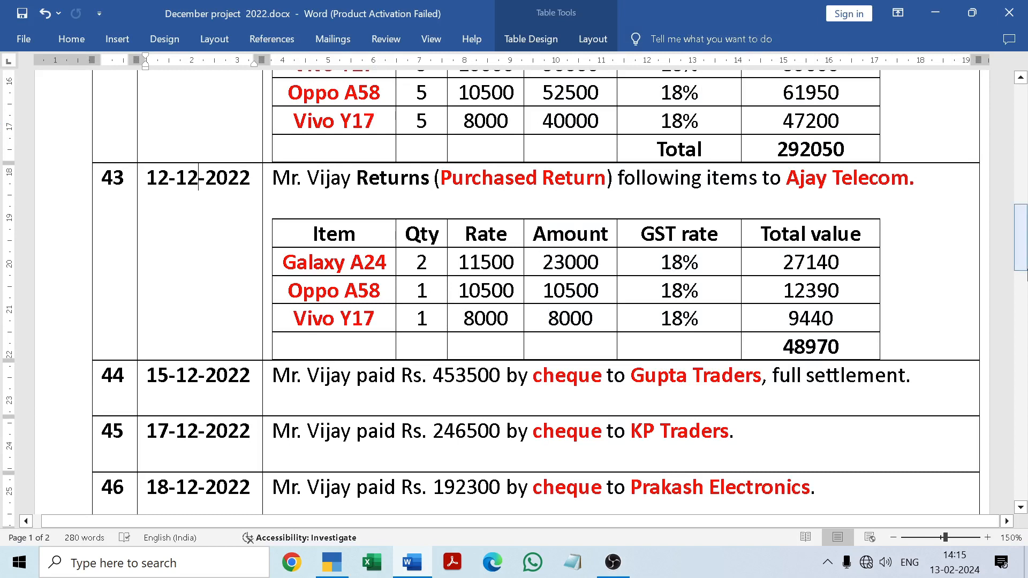
pyautogui.moveTo(1021, 244); pyautogui.dragTo(1020, 328)
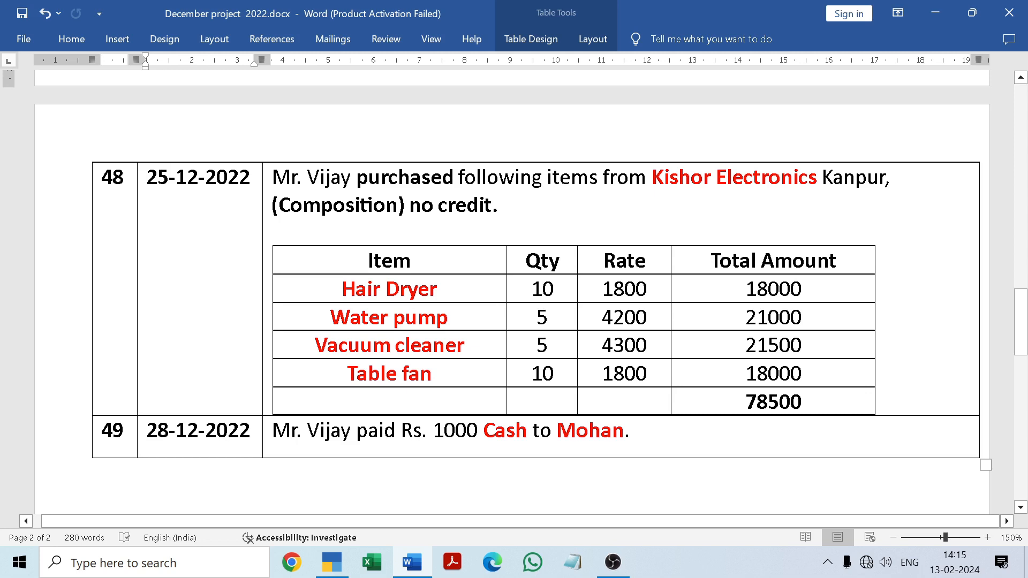
pyautogui.click(408, 570)
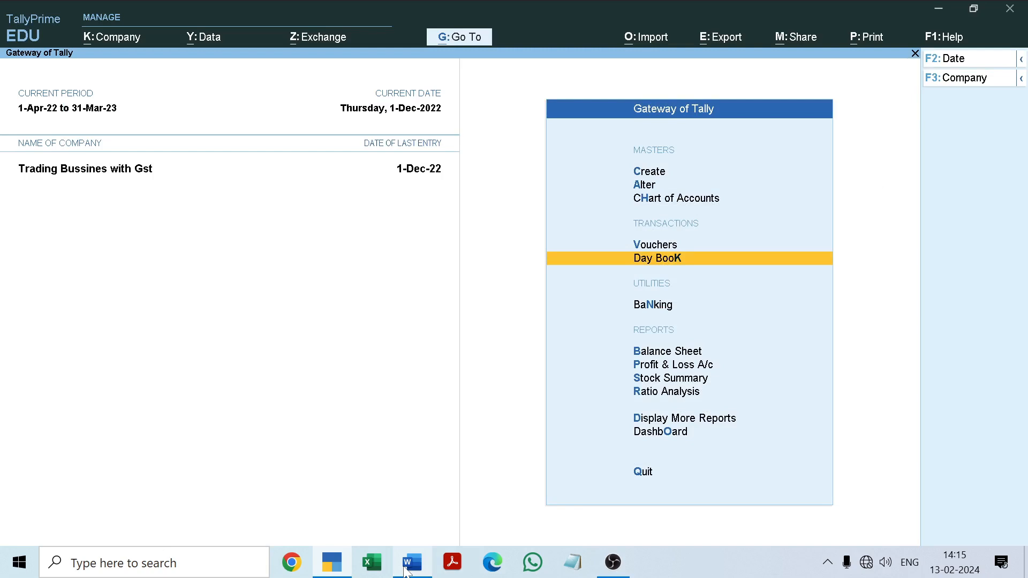
pyautogui.press('Down')
pyautogui.press('Down')
pyautogui.press('Down')
pyautogui.press('Down')
pyautogui.press('Down')
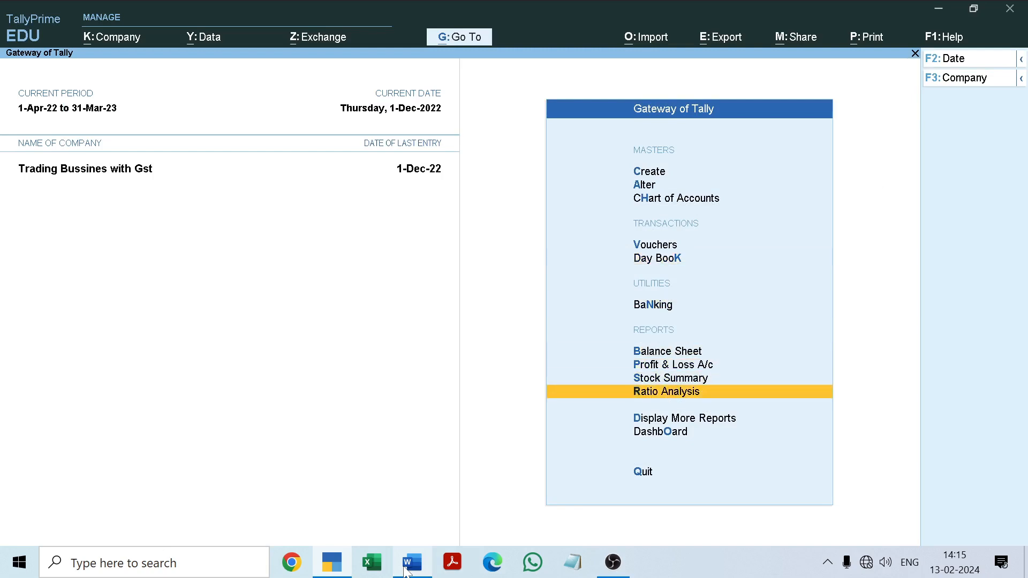
pyautogui.press('Down')
pyautogui.press('Down')
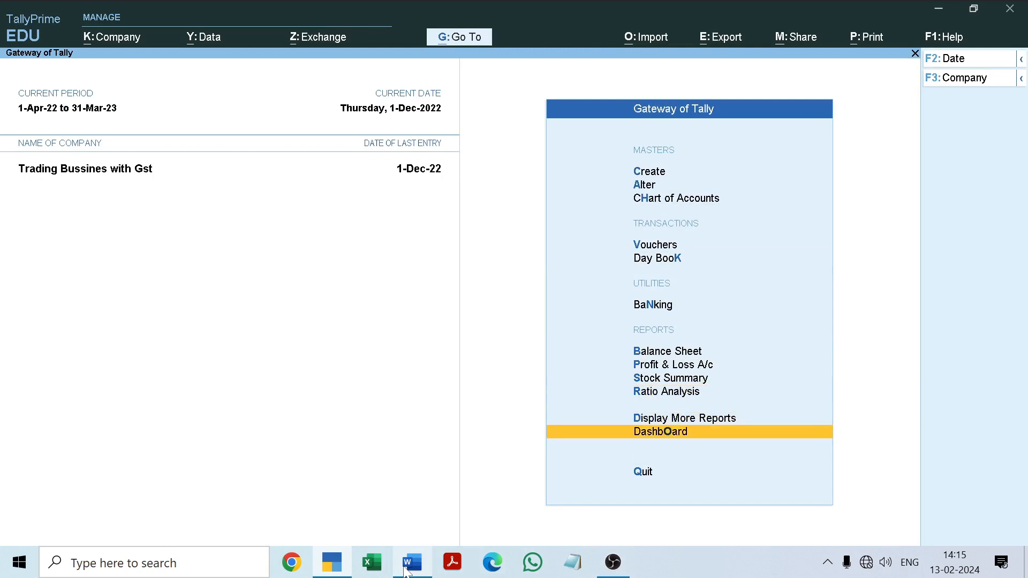
pyautogui.press('Up')
pyautogui.press('Up')
pyautogui.press('Up')
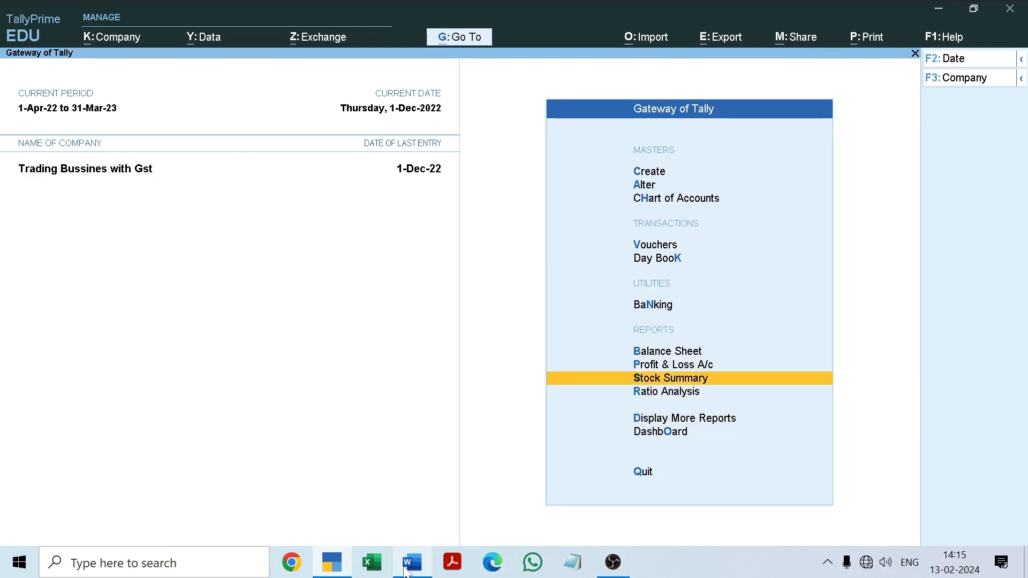
pyautogui.press('Up')
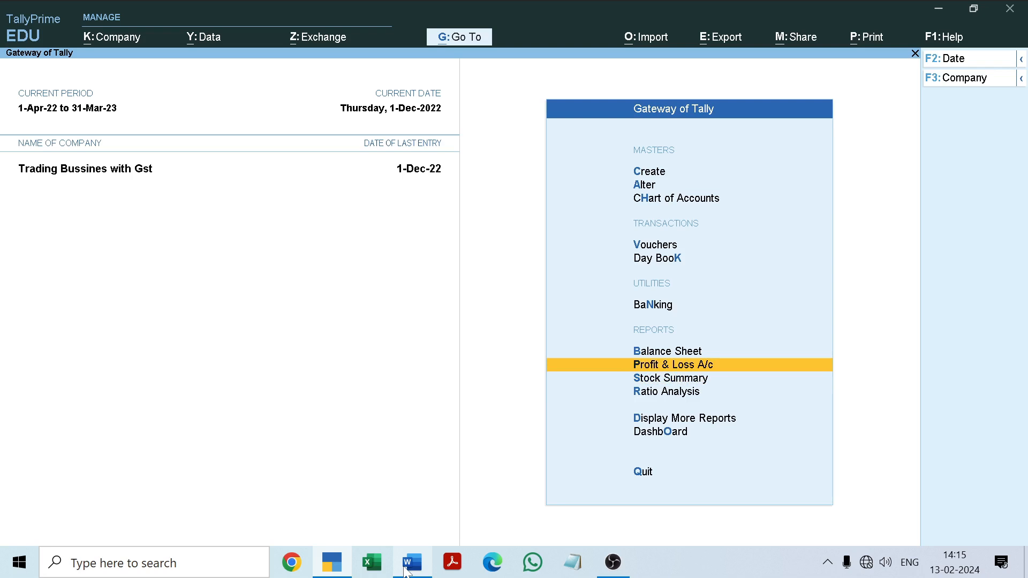
# Open the Trial Balance and expand it to show the sub-groups and ledgers under each group.
pyautogui.press('d')
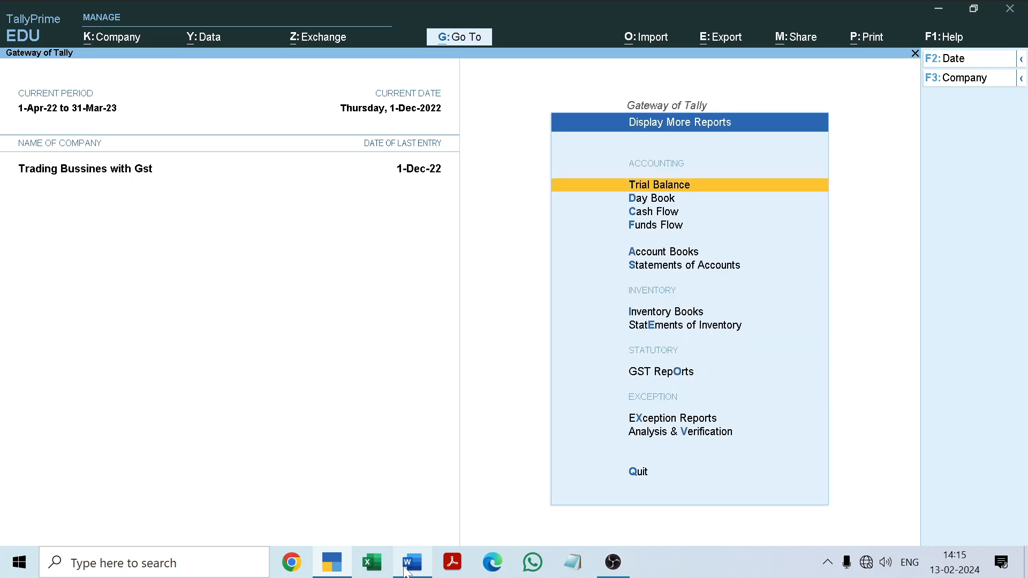
pyautogui.press('Return')
pyautogui.hotkey('alt', 'F5')
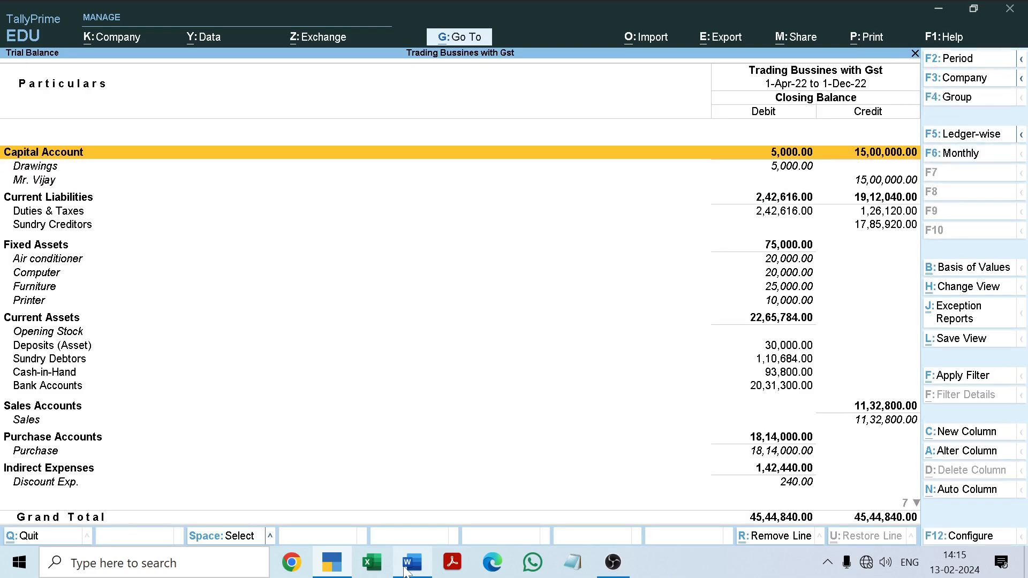
# Examine the debit and credit closing balances in the expanded Trial Balance, close the report and return to the Gateway of Tally.
pyautogui.press('Down')
pyautogui.press('Down')
pyautogui.press('Down')
pyautogui.press('Down')
pyautogui.press('Down')
pyautogui.press('Down')
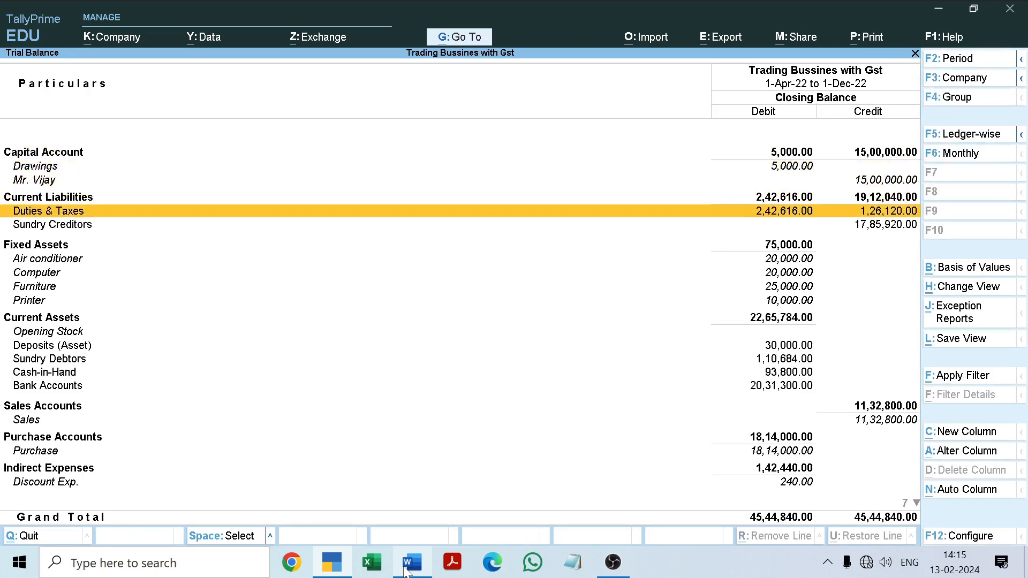
pyautogui.press('Down')
pyautogui.press('Up')
pyautogui.press('Up')
pyautogui.press('Up')
pyautogui.press('Down')
pyautogui.press('Down')
pyautogui.press('Down')
pyautogui.press('Down')
pyautogui.press('Down')
pyautogui.press('Down')
pyautogui.press('Down')
pyautogui.press('Down')
pyautogui.press('Down')
pyautogui.press('Down')
pyautogui.press('Down')
pyautogui.press('Down')
pyautogui.press('Down')
pyautogui.press('Down')
pyautogui.press('Down')
pyautogui.press('Down')
pyautogui.press('Down')
pyautogui.press('Down')
pyautogui.press('Down')
pyautogui.press('Down')
pyautogui.press('Down')
pyautogui.press('Down')
pyautogui.press('Down')
pyautogui.press('Down')
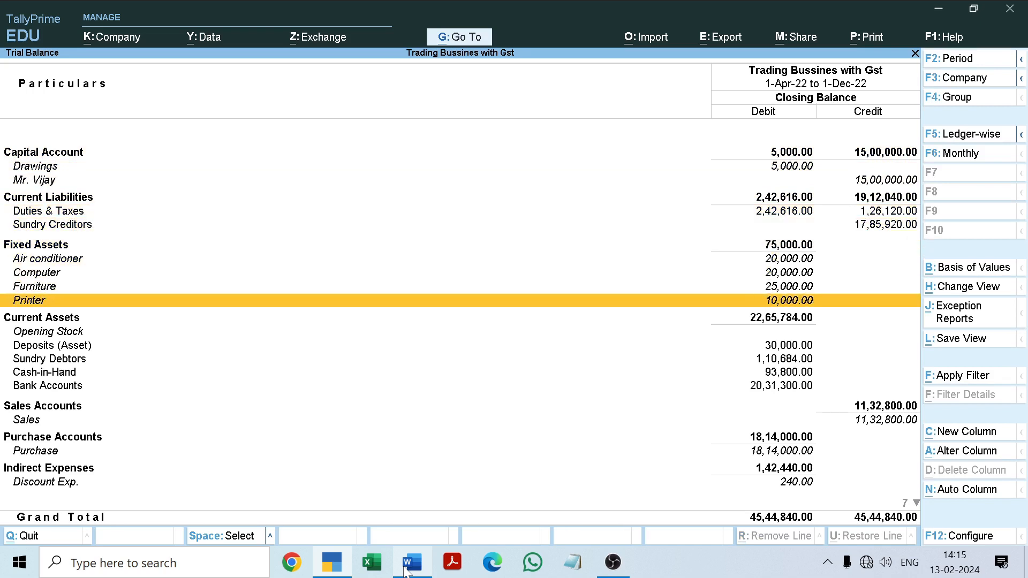
pyautogui.press('Up')
pyautogui.press('Up')
pyautogui.press('Up')
pyautogui.press('Up')
pyautogui.press('Up')
pyautogui.press('Up')
pyautogui.press('Up')
pyautogui.press('Up')
pyautogui.press('Up')
pyautogui.press('Up')
pyautogui.press('Up')
pyautogui.press('Up')
pyautogui.press('Up')
pyautogui.press('Up')
pyautogui.press('Up')
pyautogui.press('Up')
pyautogui.press('Up')
pyautogui.press('Up')
pyautogui.press('Up')
pyautogui.press('Up')
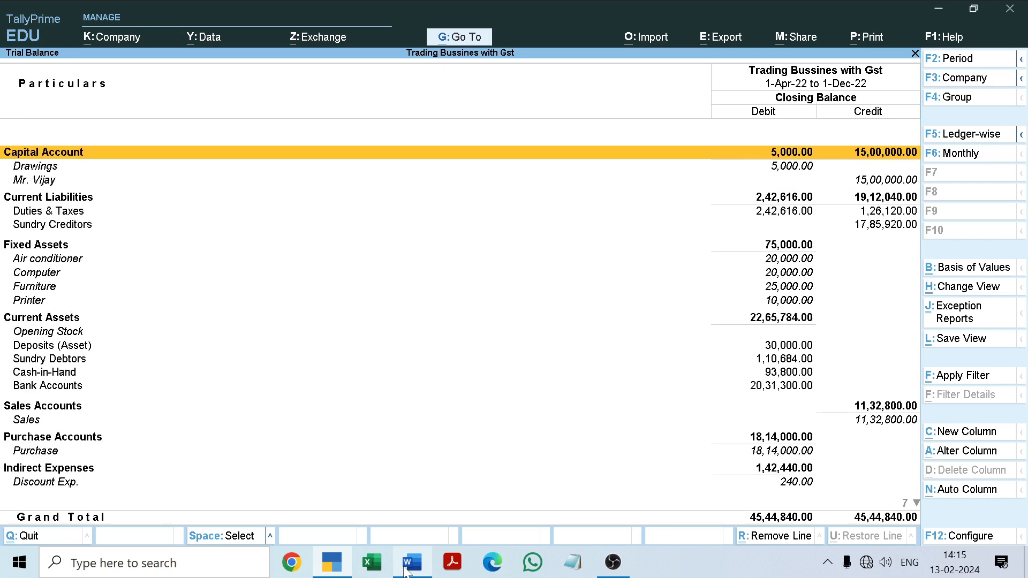
pyautogui.press('Down')
pyautogui.press('Down')
pyautogui.press('Up')
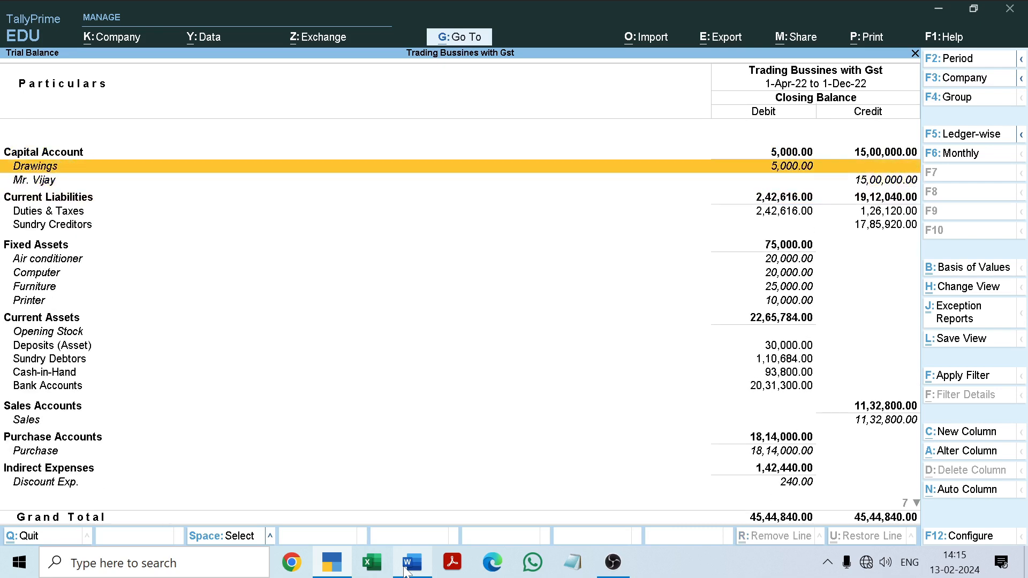
pyautogui.press('Escape')
pyautogui.press('Escape')
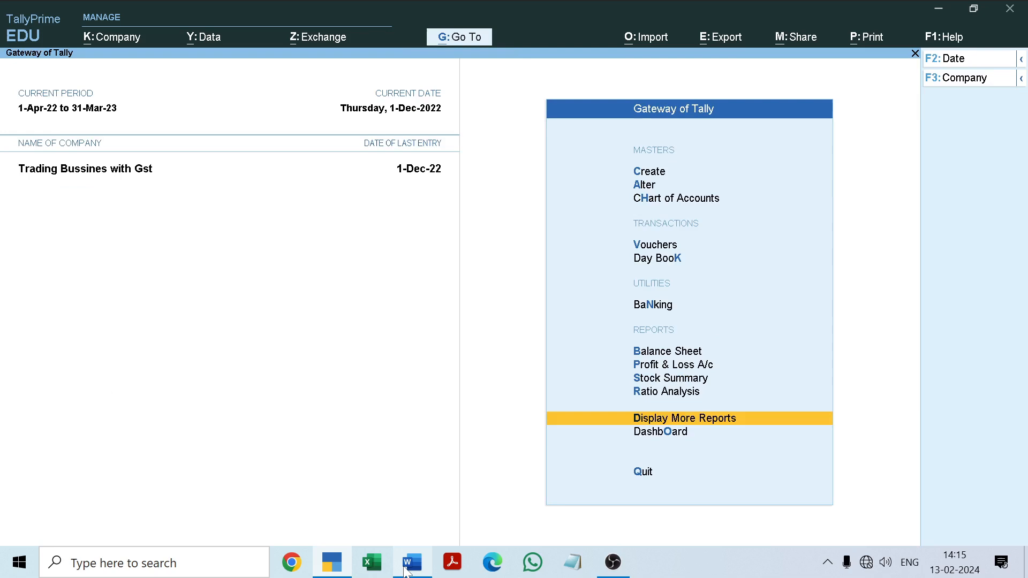
pyautogui.press('Escape')
pyautogui.press('Escape')
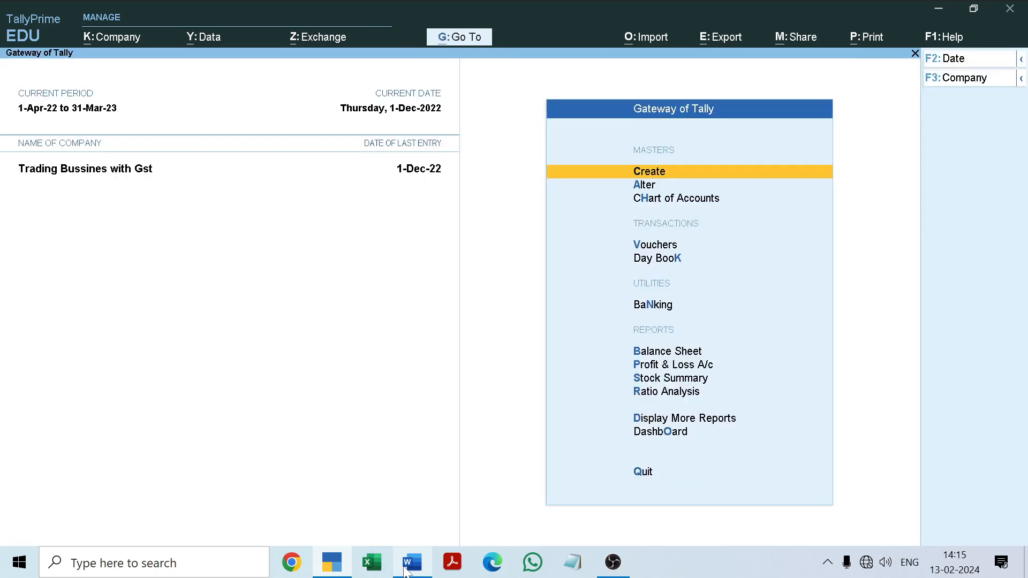